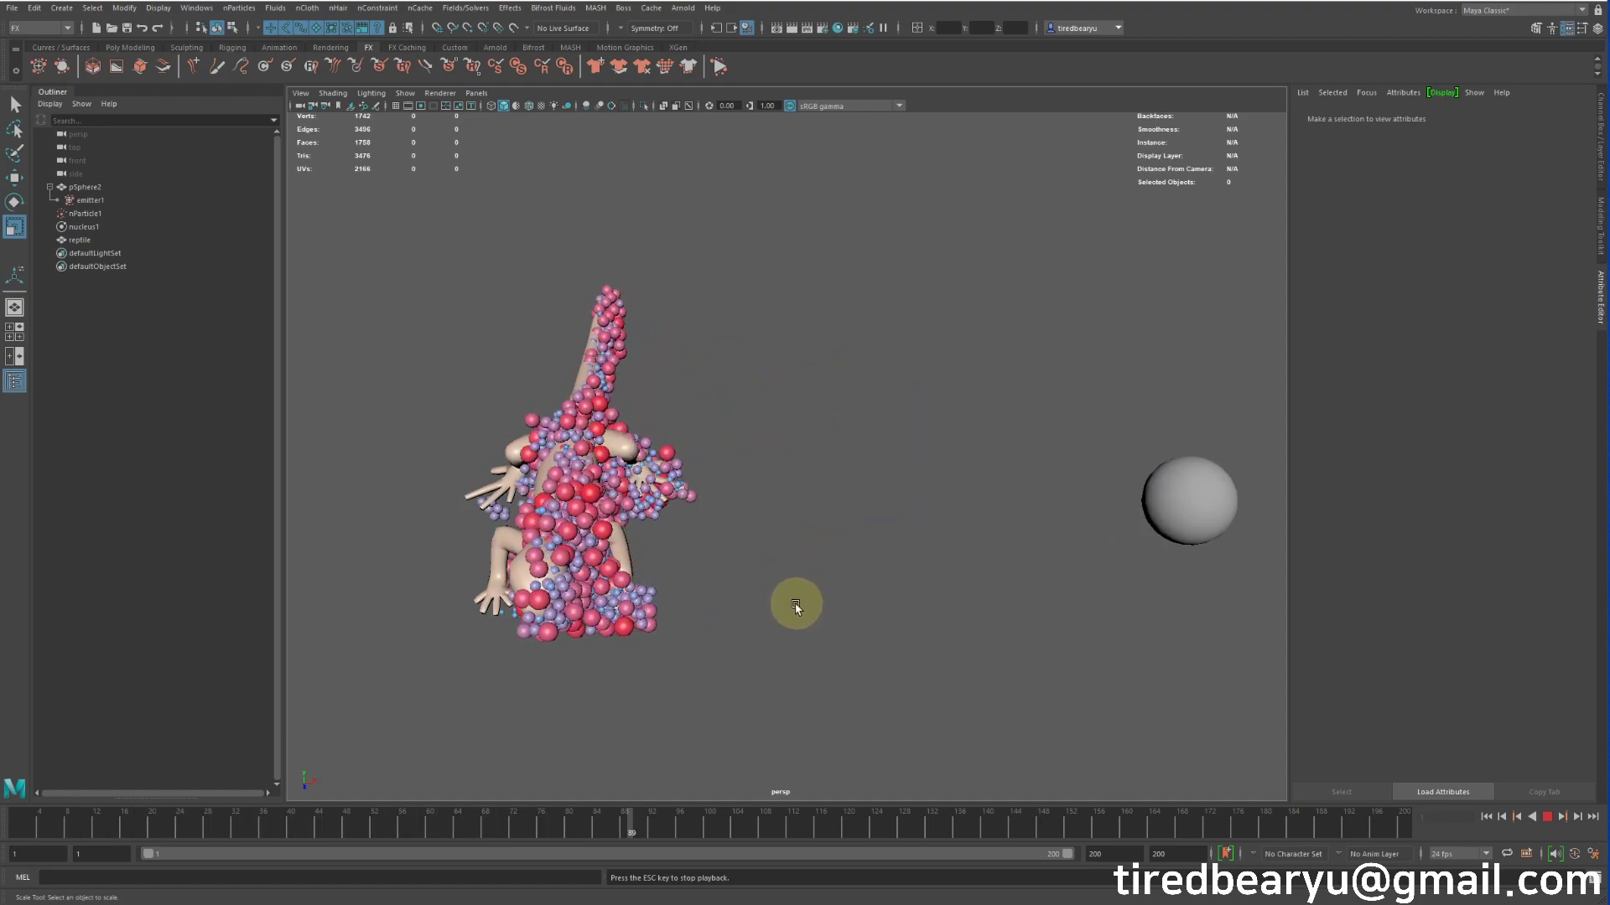
Start a new scene without saving the current one and create a polygon sphere
key("ctrl+n")
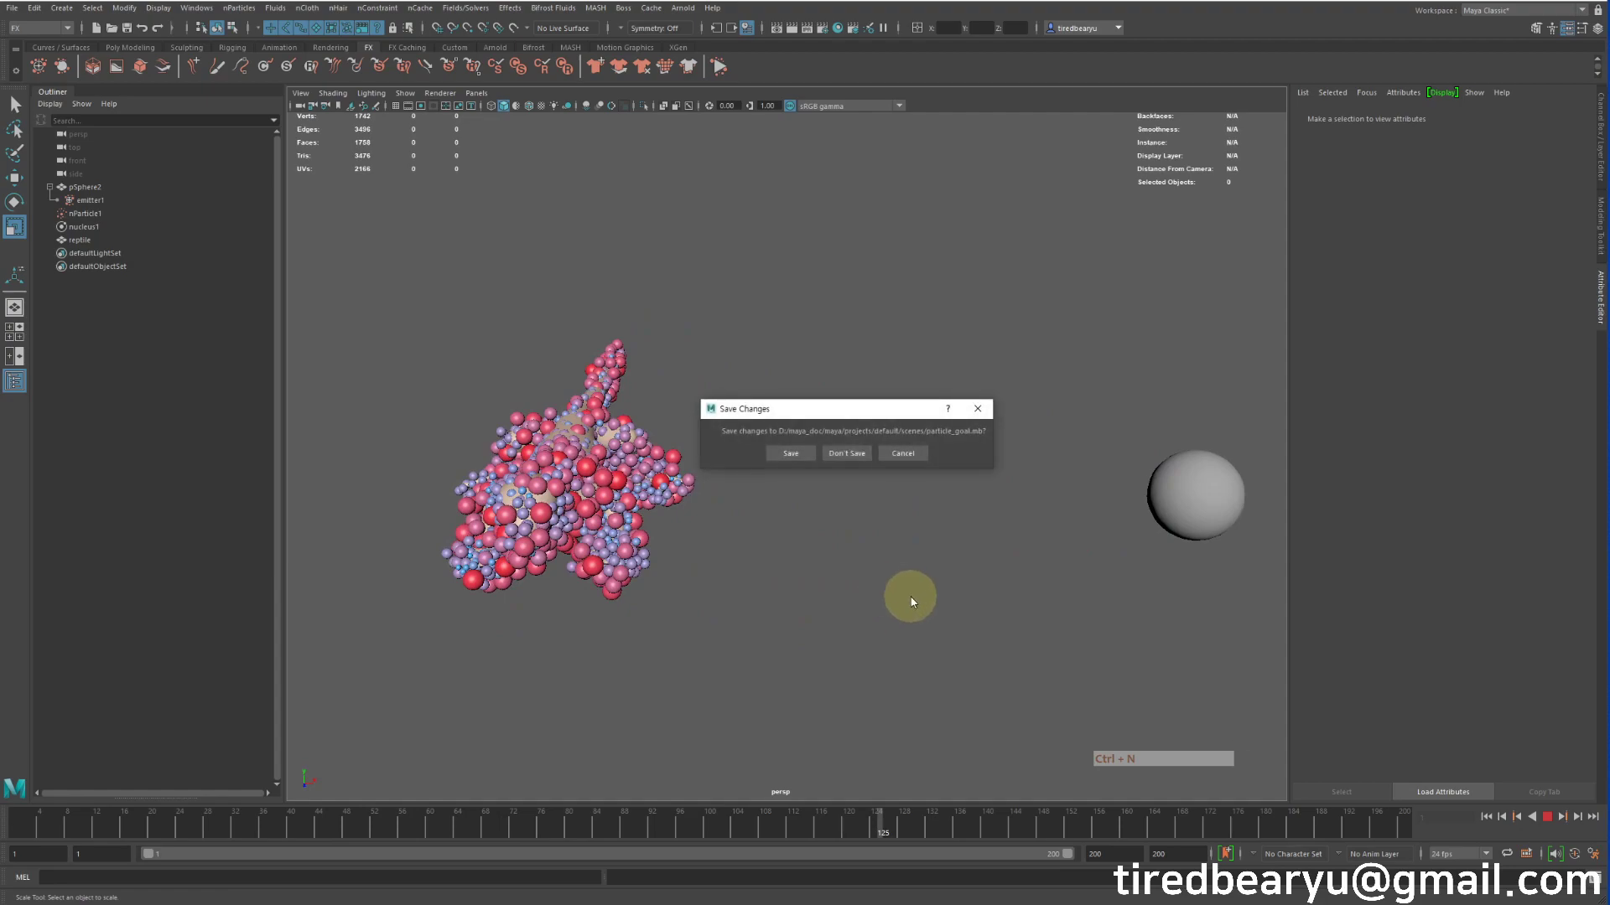
key("n")
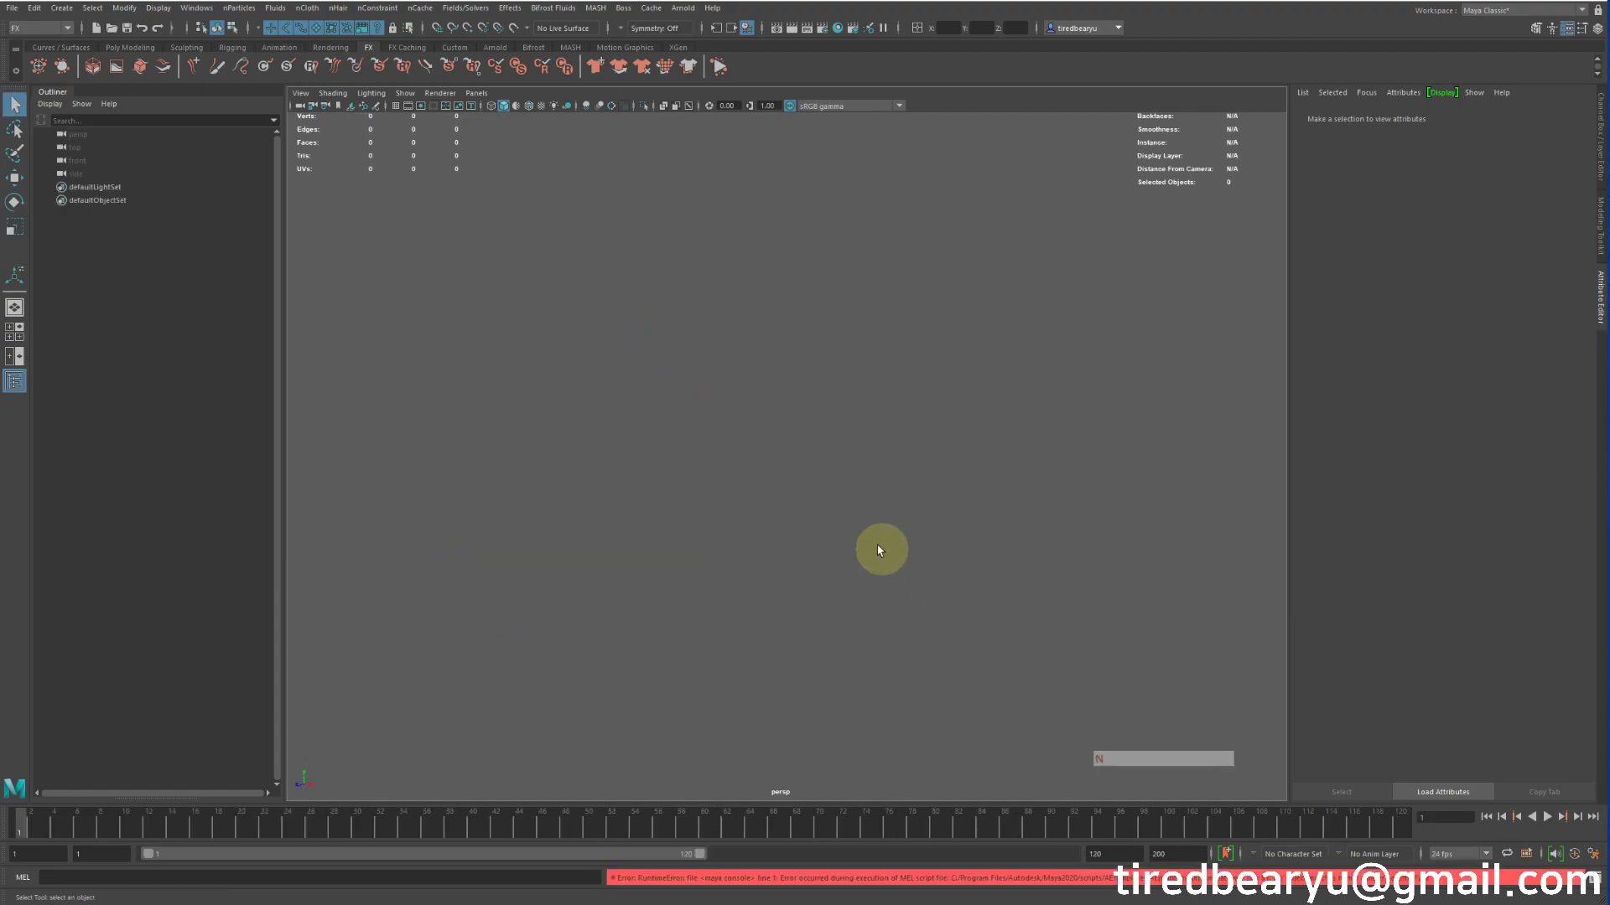
left_click(134, 48)
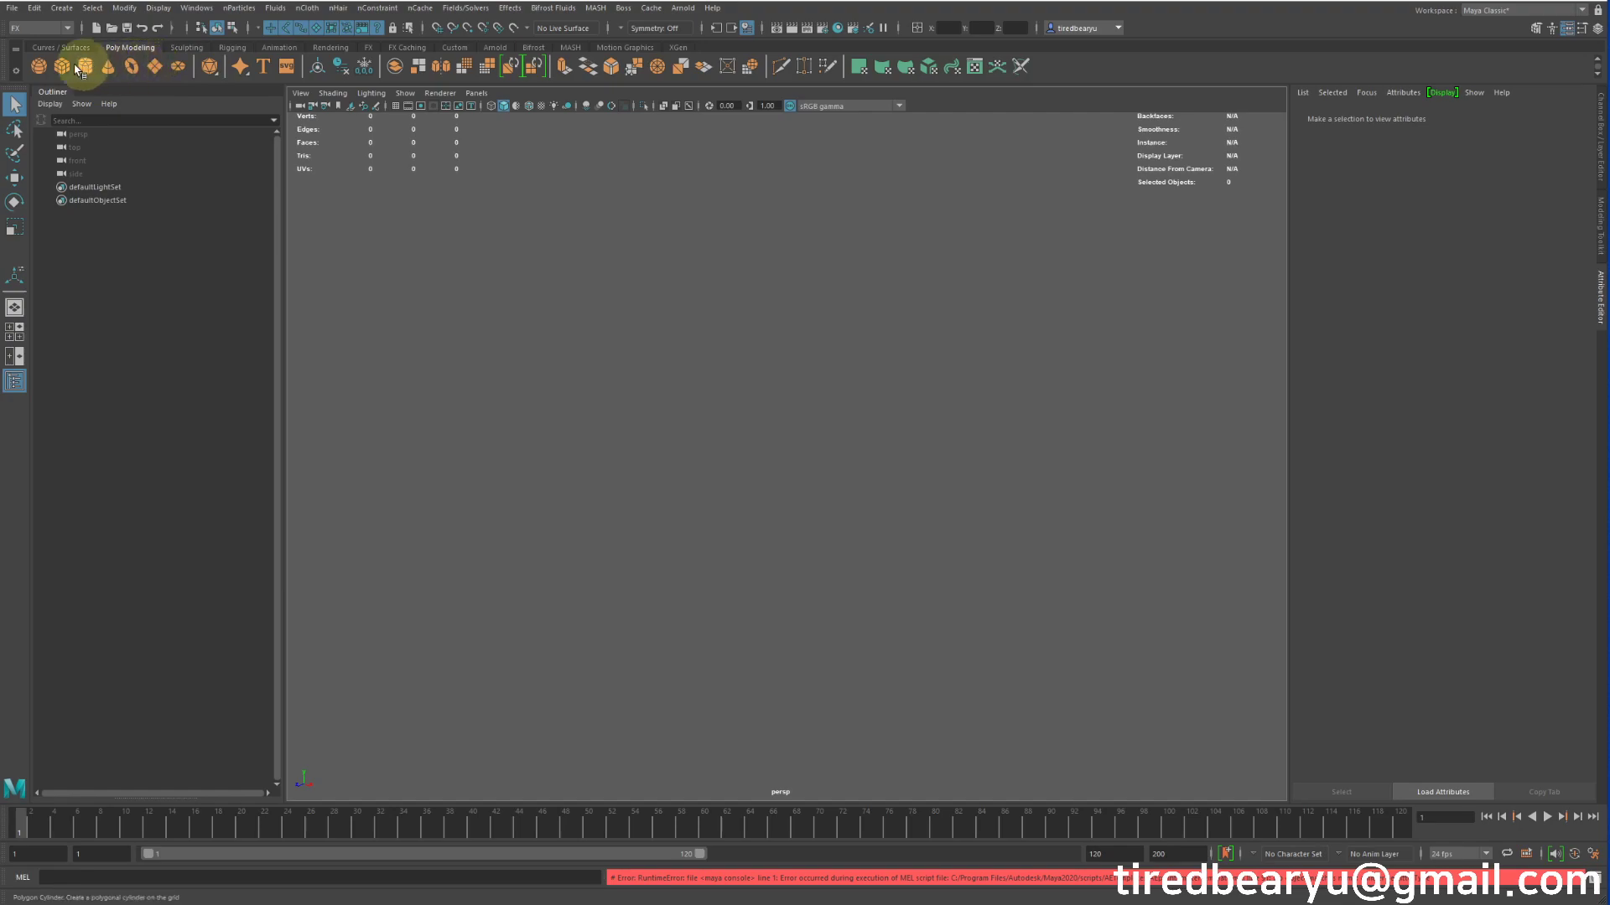
left_click(40, 67)
Move the sphere along the positive X axis to about 14.65
key("w")
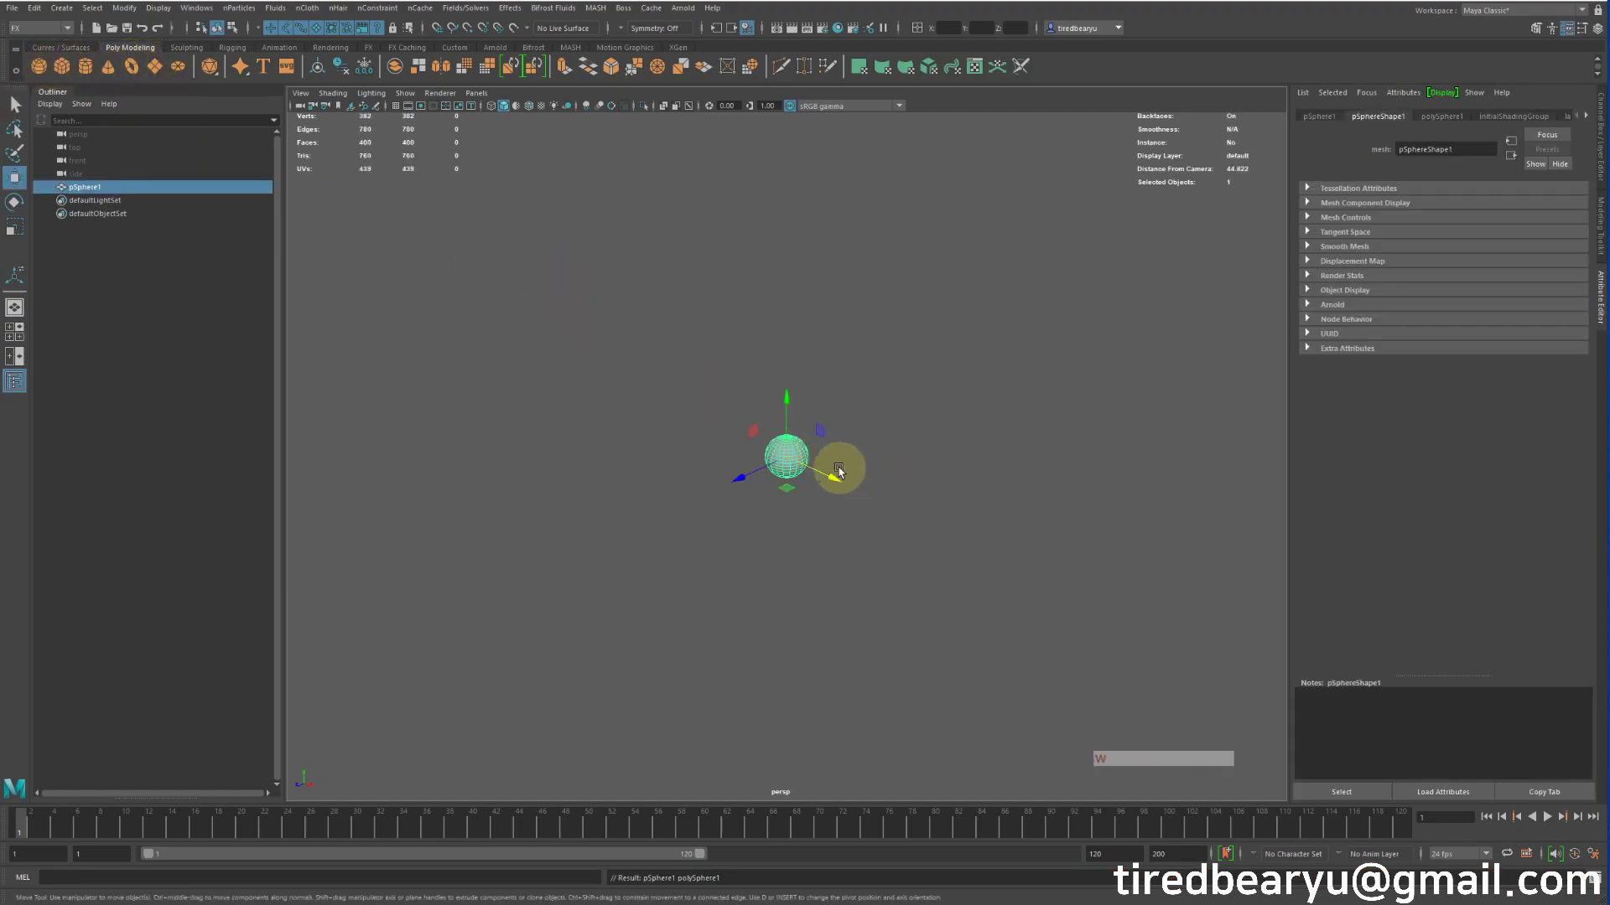
left_click_drag(829, 477, 1161, 560)
left_click_drag(924, 503, 965, 507, "alt")
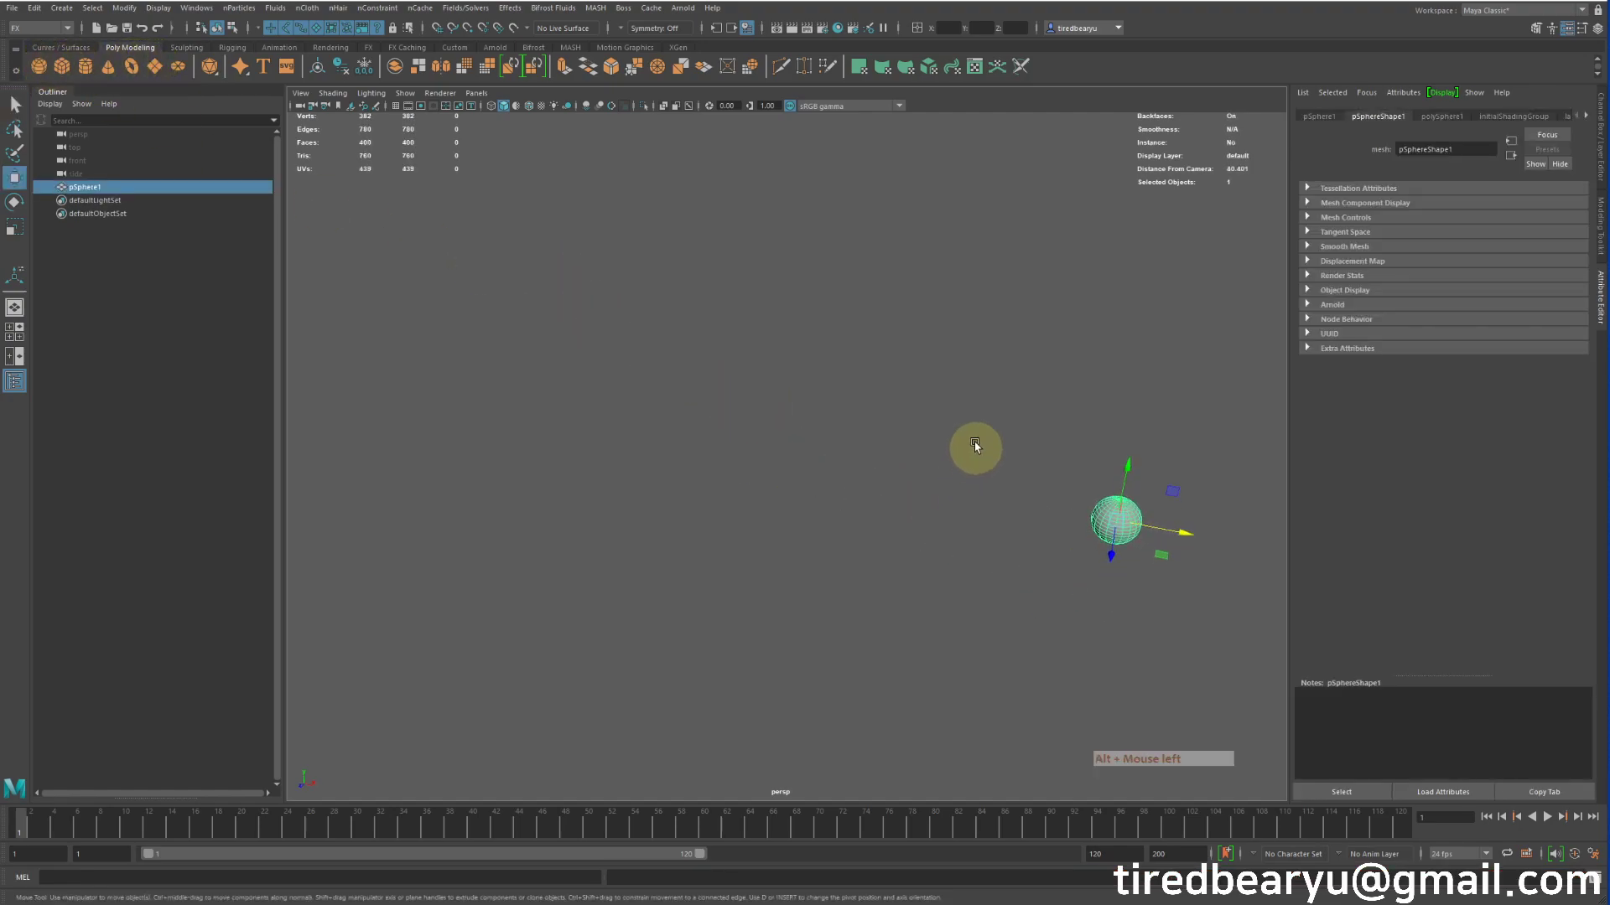
middle_click_drag(968, 428, 919, 465, "alt")
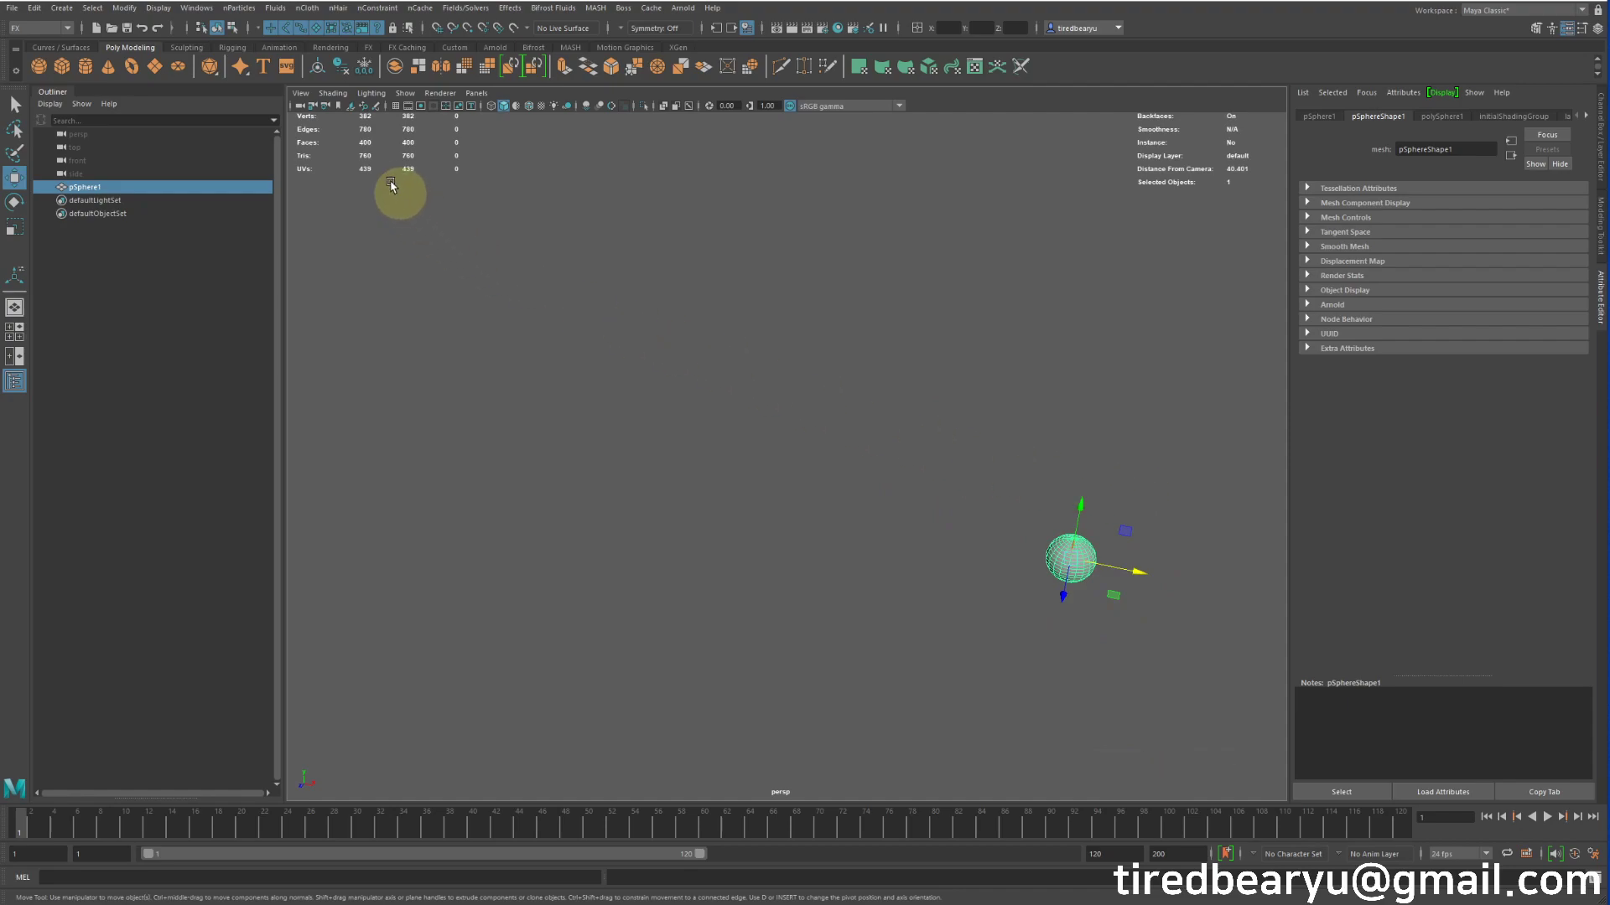
Create a polygon platonic solid and move it along the negative X axis to about -7.4, away from the sphere
left_click(209, 66)
left_click_drag(701, 384, 830, 492, "alt")
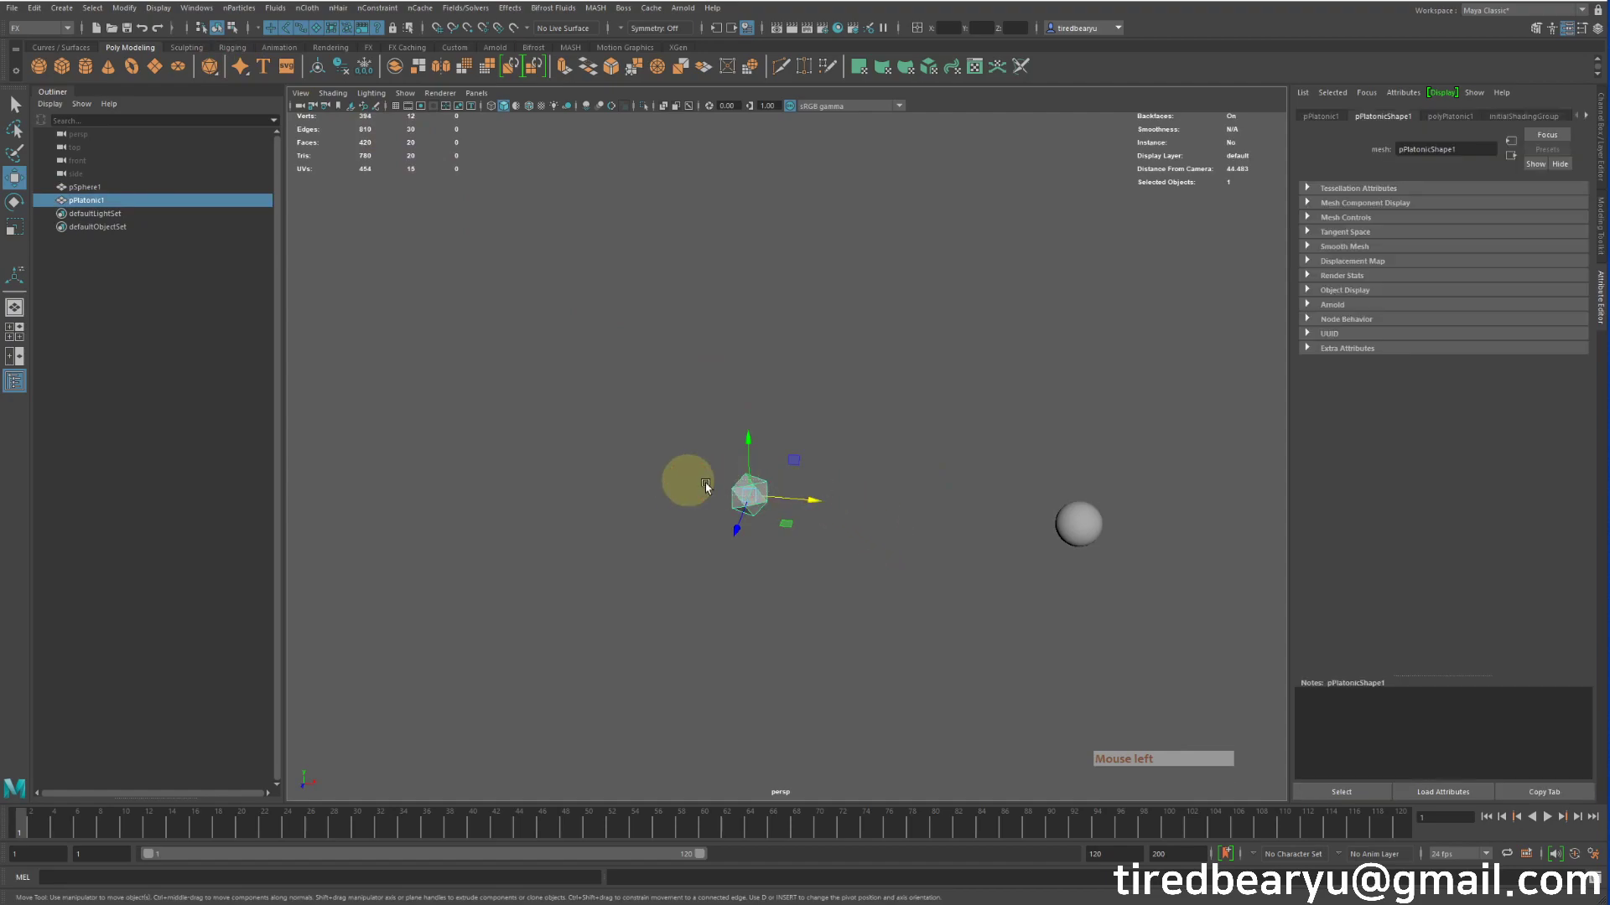
middle_click_drag(793, 499, 640, 475, "alt")
right_click_drag(640, 475, 791, 424, "alt")
middle_click_drag(790, 424, 696, 428, "alt")
left_click(709, 428)
left_click_drag(391, 348, 668, 563)
left_click_drag(668, 564, 697, 477, "alt")
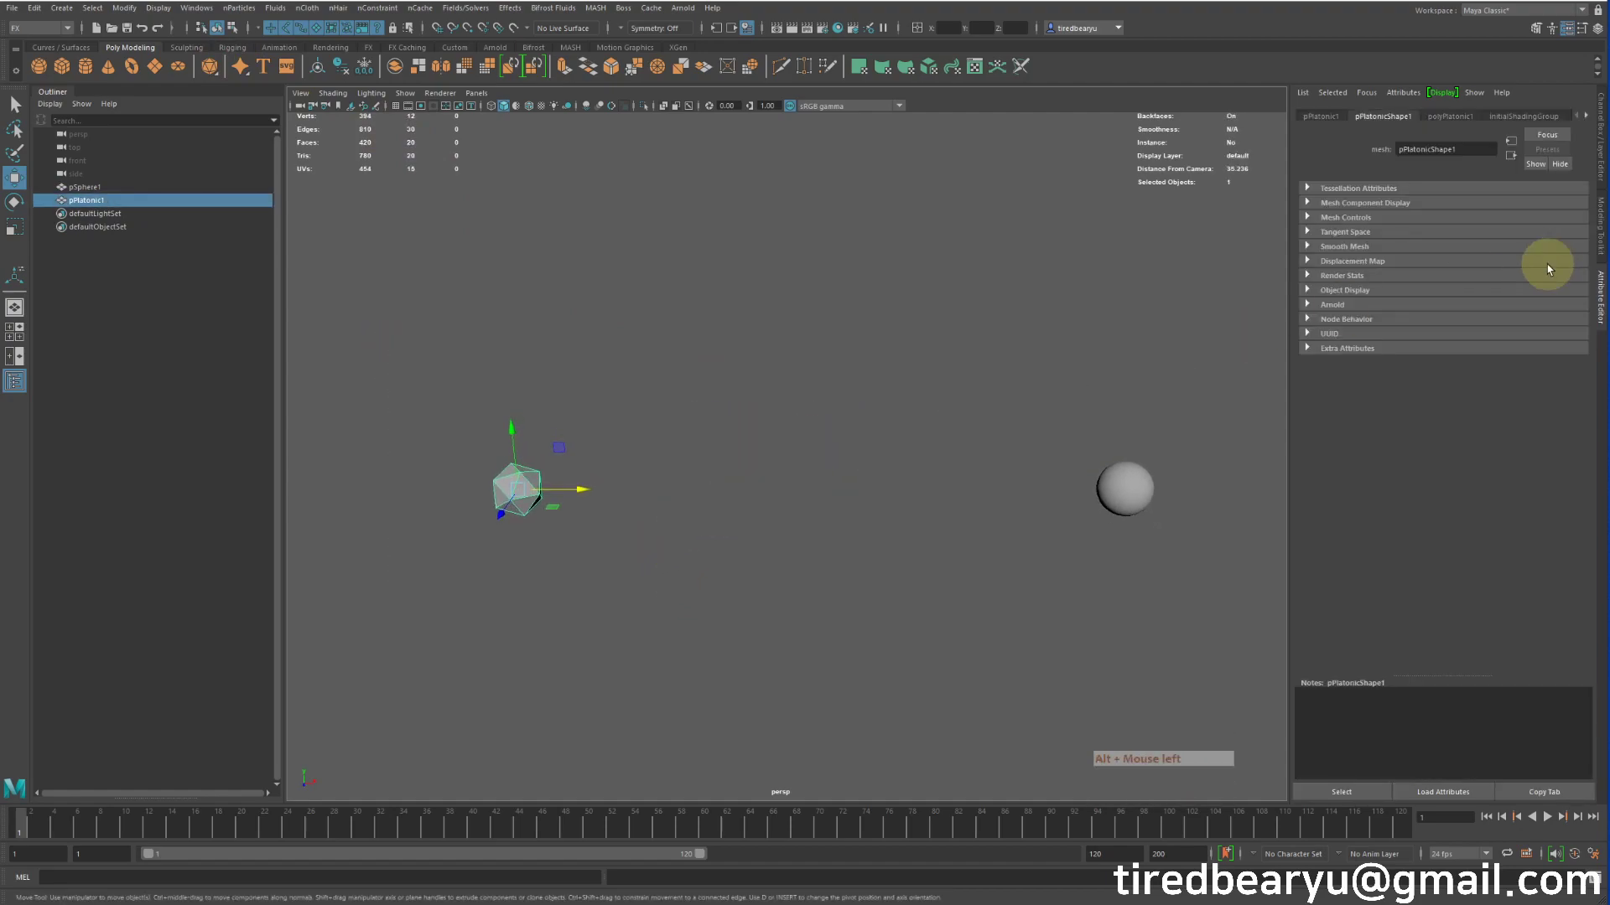
Set the platonic solid's Subdivisions to 1 in its creation inputs
left_click(1601, 164)
left_click(1244, 265)
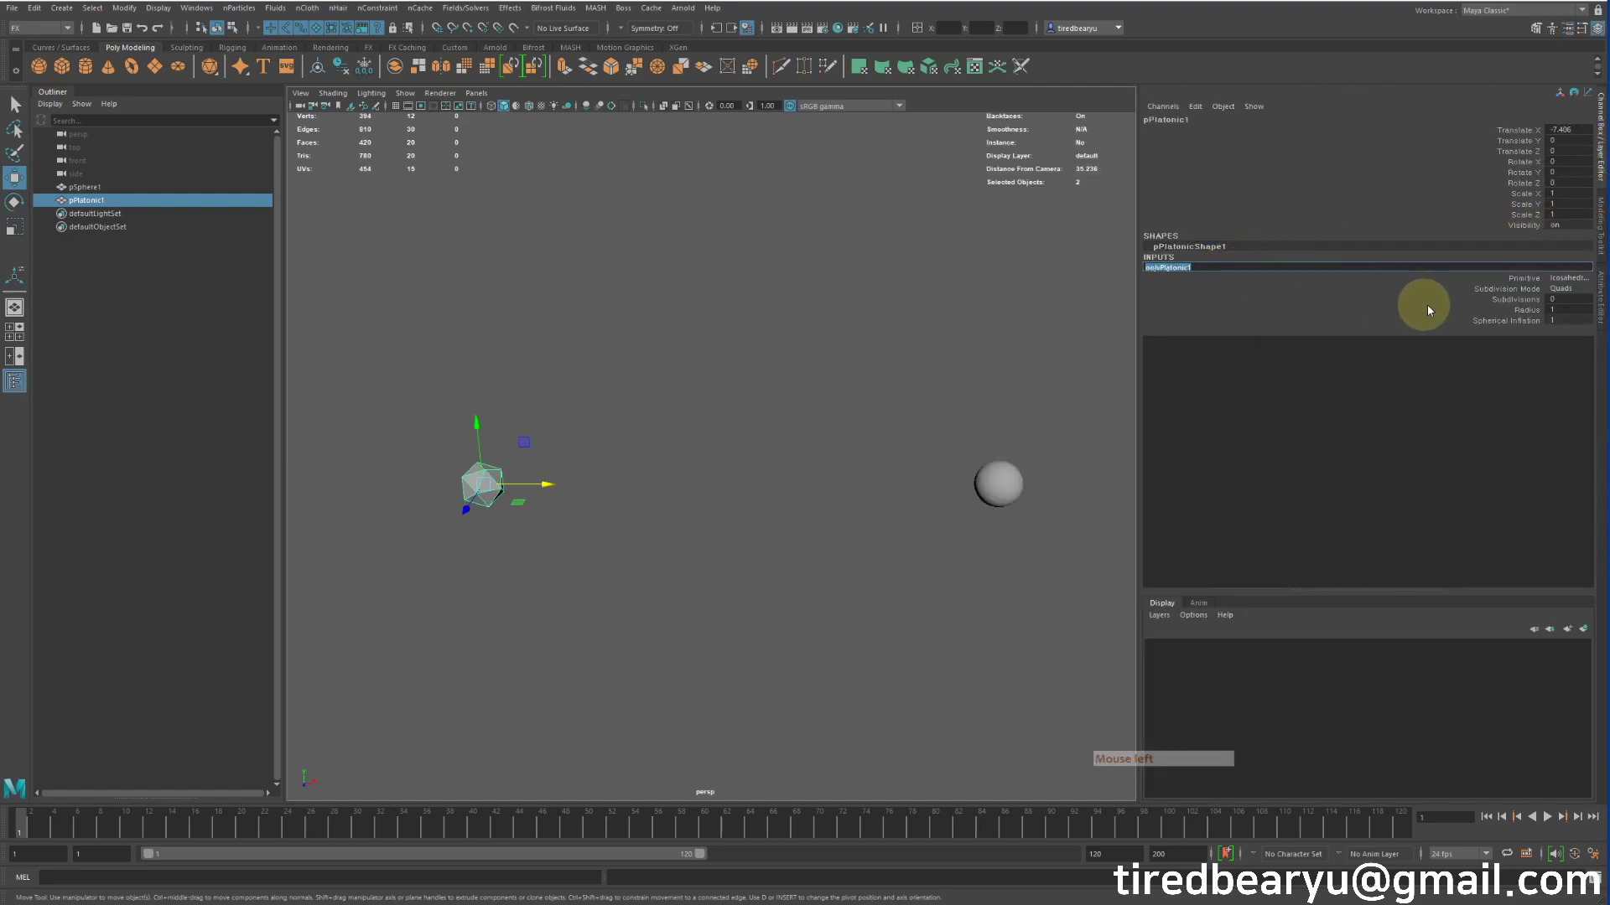
left_click(1482, 300)
mouse_move(758, 300)
middle_mouse_down()
mouse_move(797, 299)
mouse_move(737, 306)
mouse_move(769, 309)
middle_mouse_up()
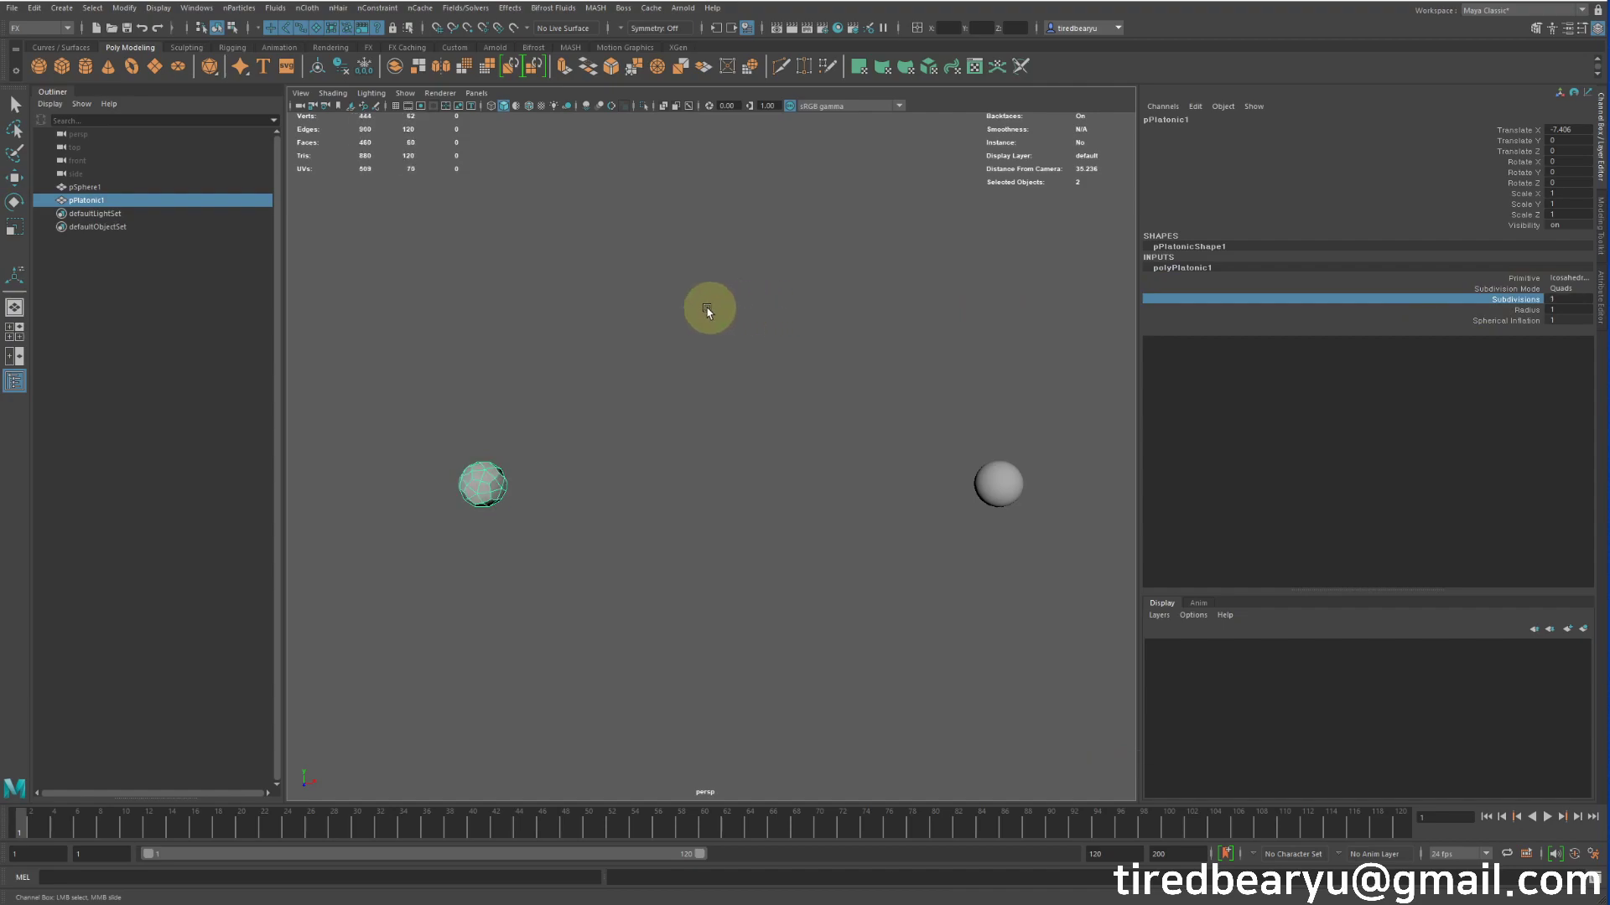
left_click_drag(642, 311, 669, 306, "alt")
middle_click_drag(654, 314, 708, 311)
left_click_drag(701, 309, 662, 313, "alt")
middle_click_drag(662, 313, 657, 312)
left_click(747, 323)
Frame the platonic solid and examine its face layout up close from several angles
key("w")
left_click_drag(772, 369, 787, 395, "alt")
left_click(553, 463)
key("f")
left_click_drag(734, 541, 730, 503, "alt")
right_click_drag(687, 473, 499, 463, "alt")
left_click_drag(663, 459, 914, 457, "alt")
left_click(944, 457)
left_click(728, 441)
left_click_drag(885, 568, 822, 571, "alt")
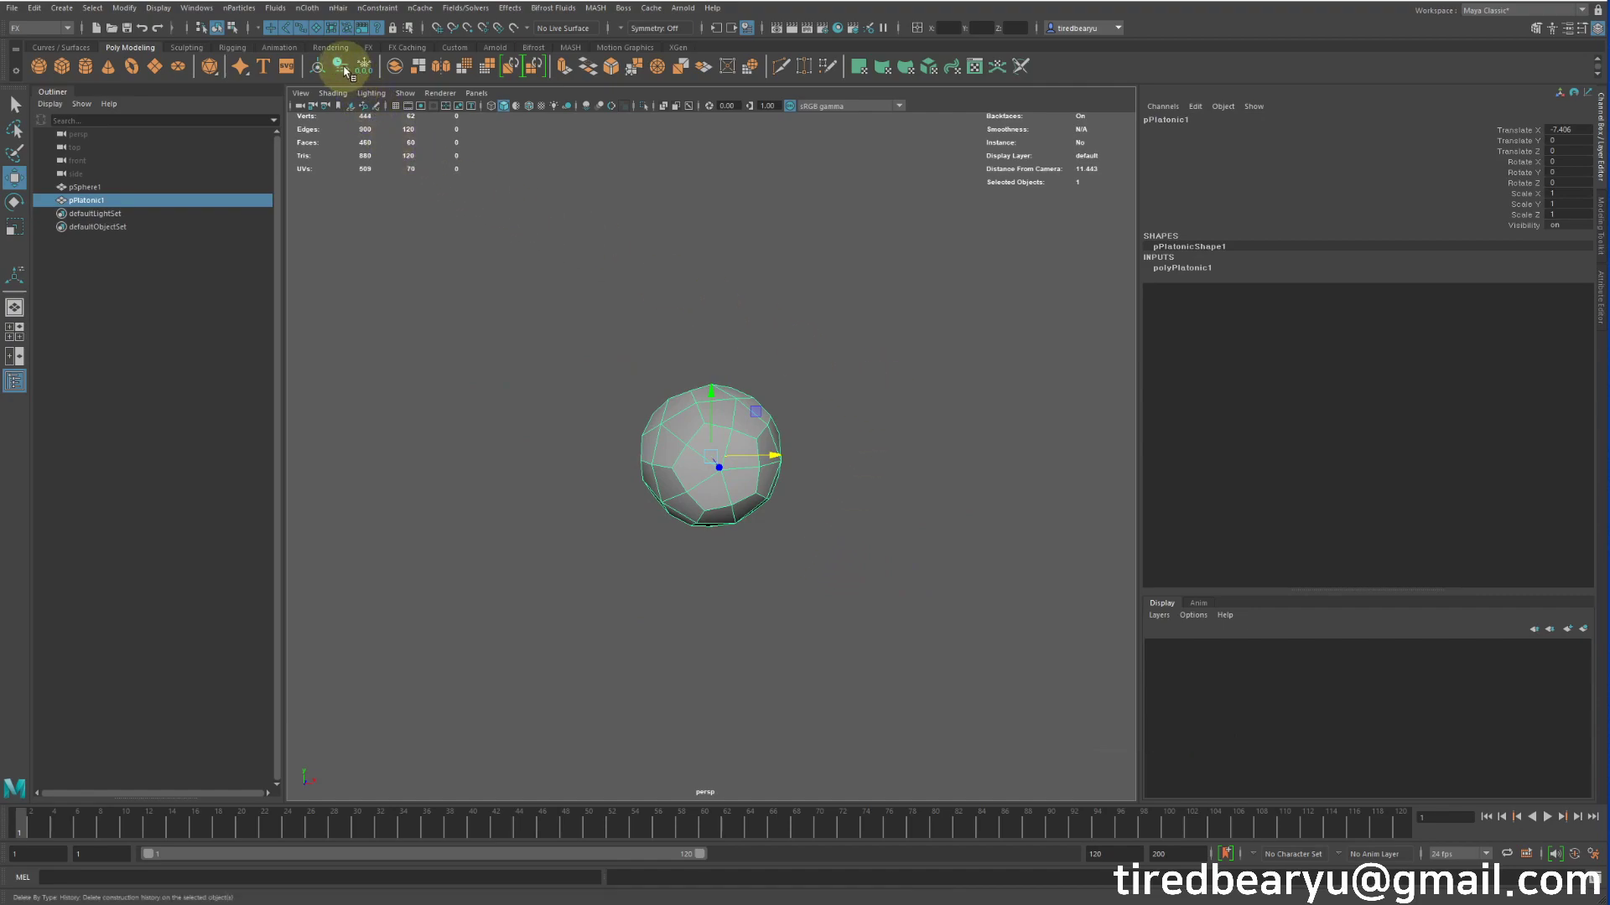
Try smoothing the platonic solid's mesh and undo the operation
left_click(463, 65)
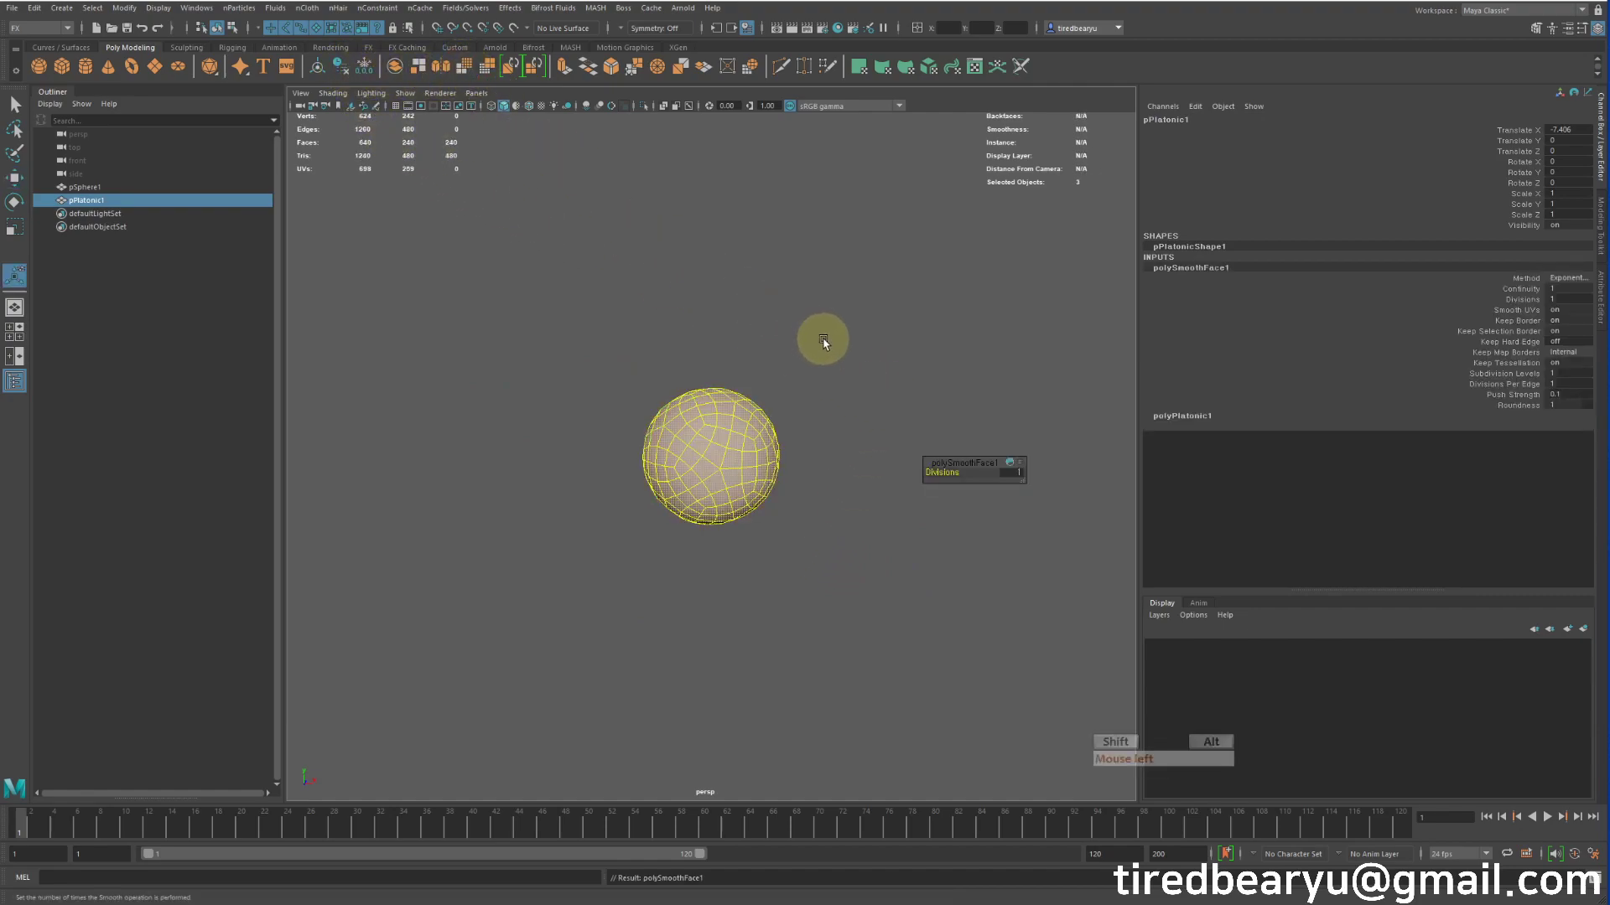
key("alt+shift+d")
left_click_drag(843, 340, 847, 352, "alt")
key("z")
key("z")
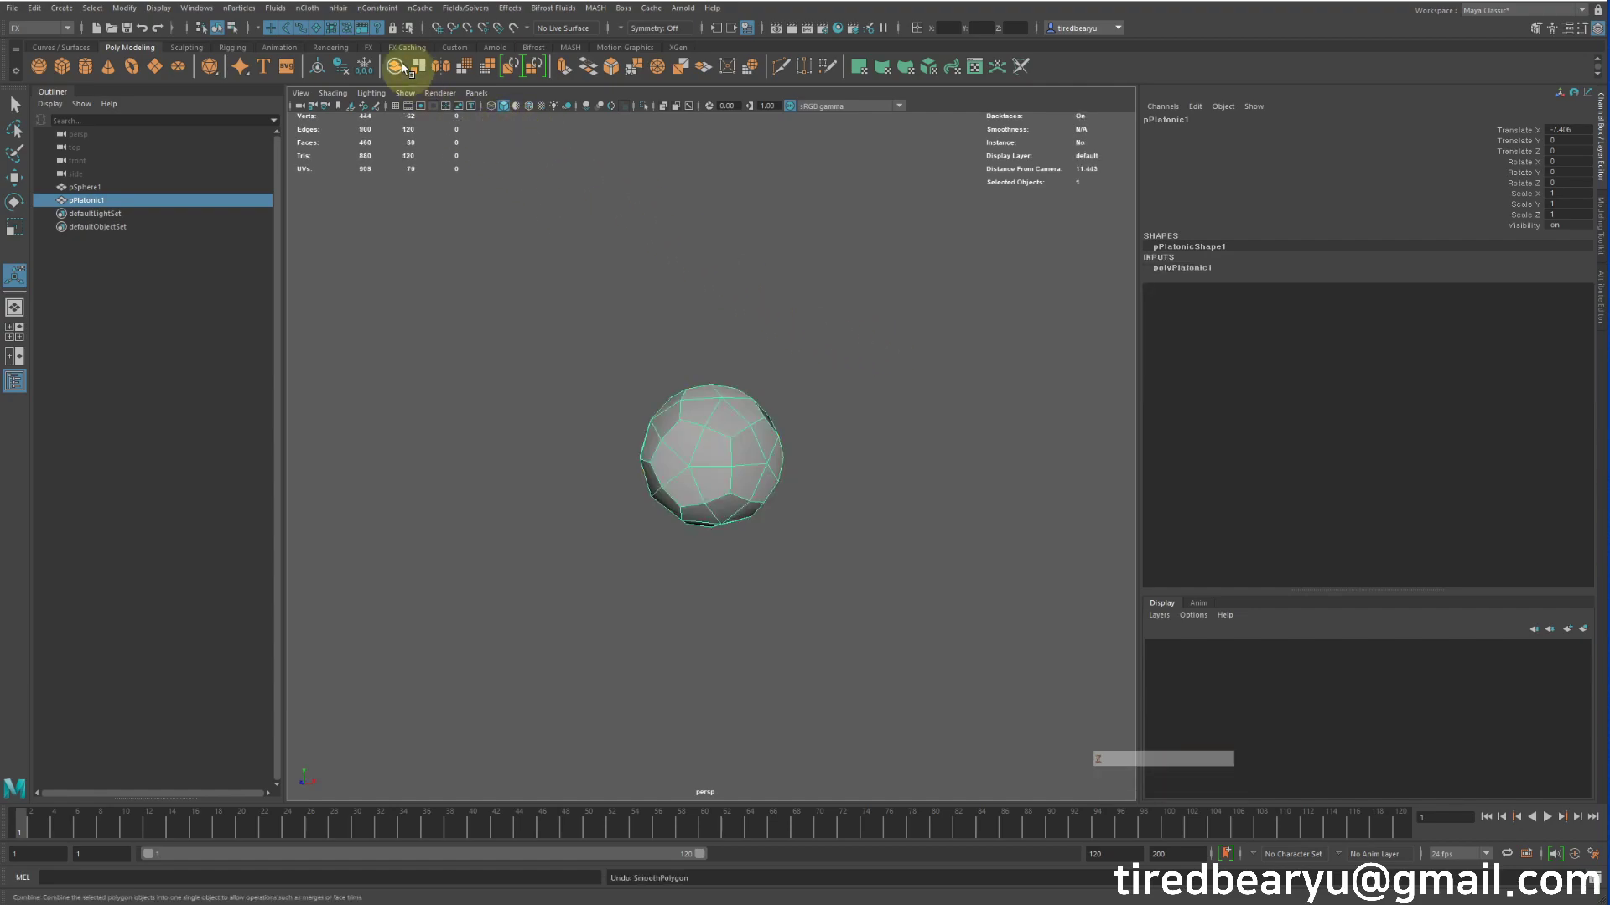
Switch to the Modeling menu set and apply Add Divisions twice to the platonic solid
left_click(336, 9)
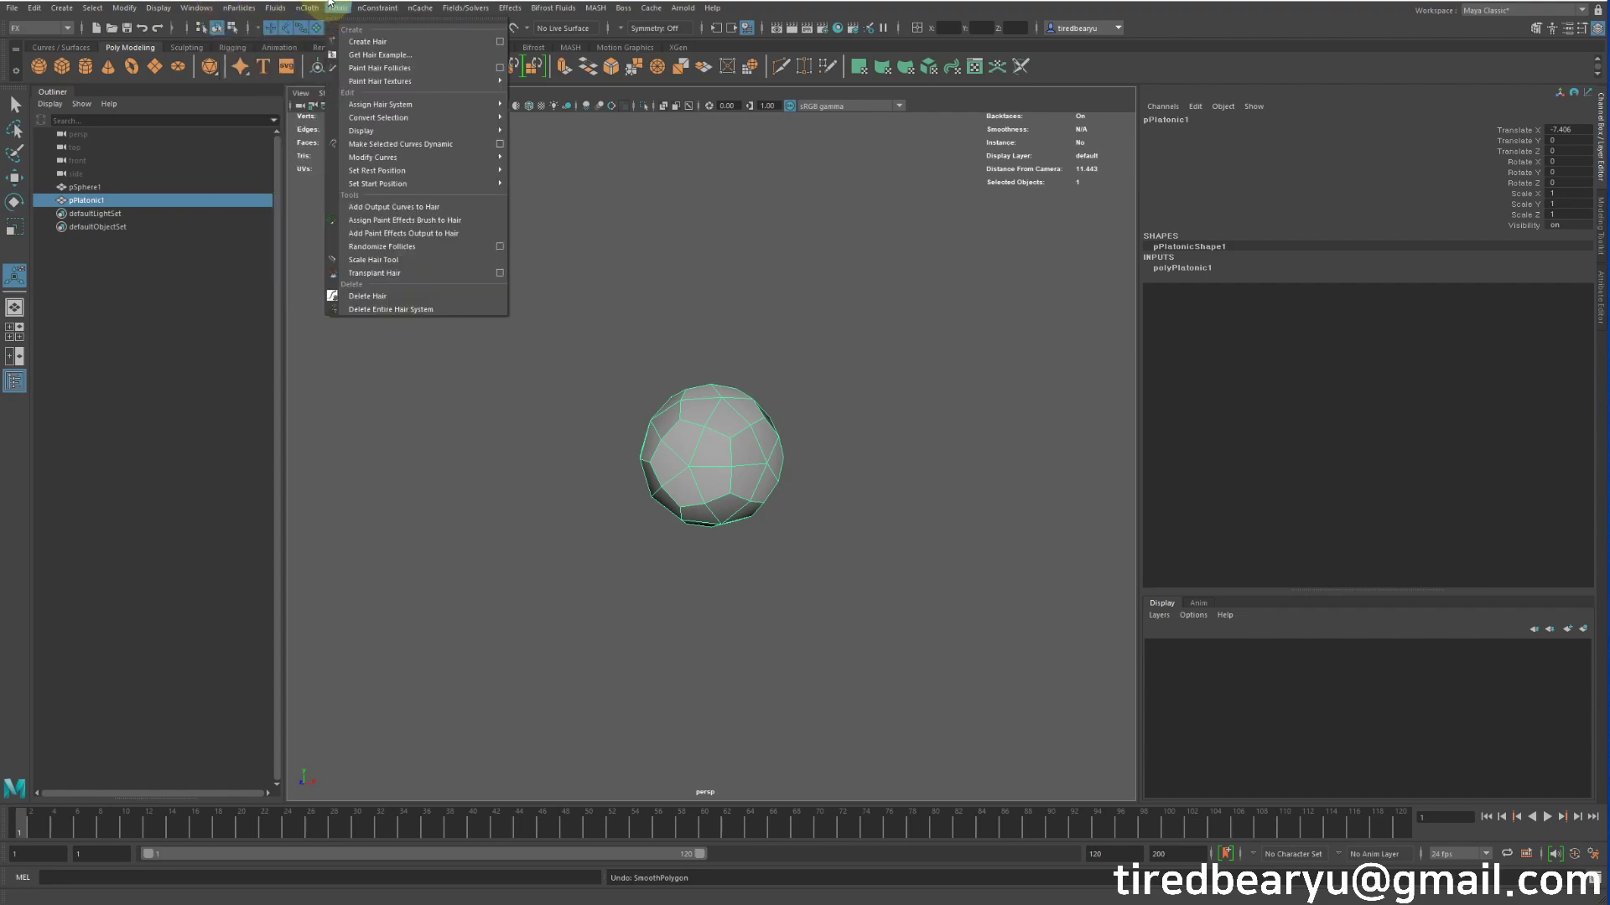
left_click(219, 2)
left_click(34, 27)
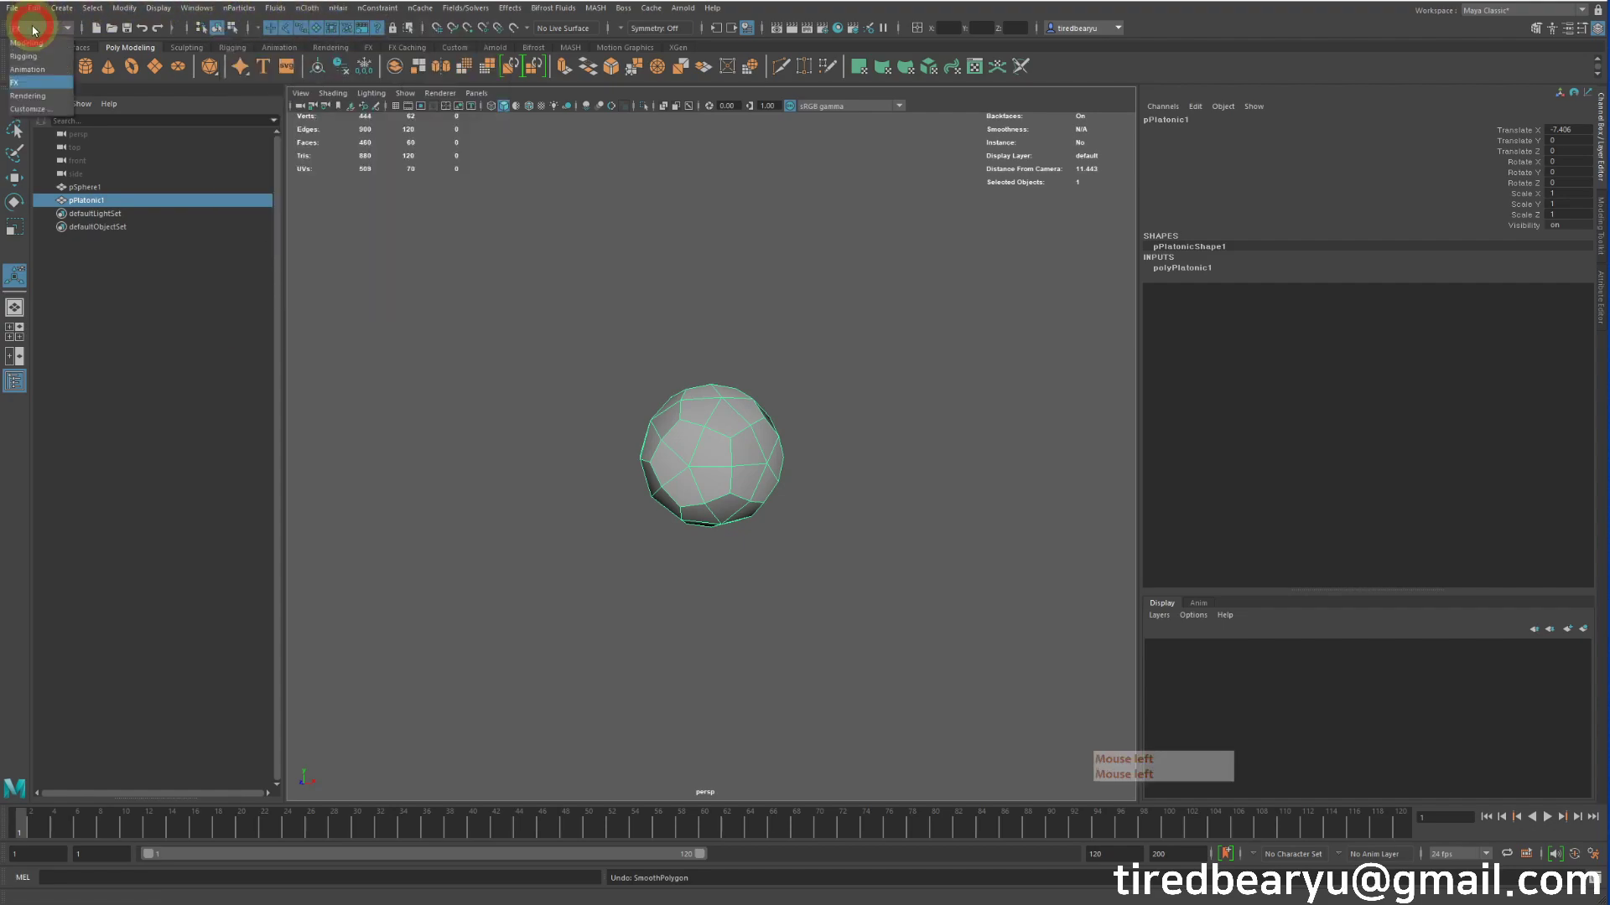
left_click(38, 44)
left_click(232, 8)
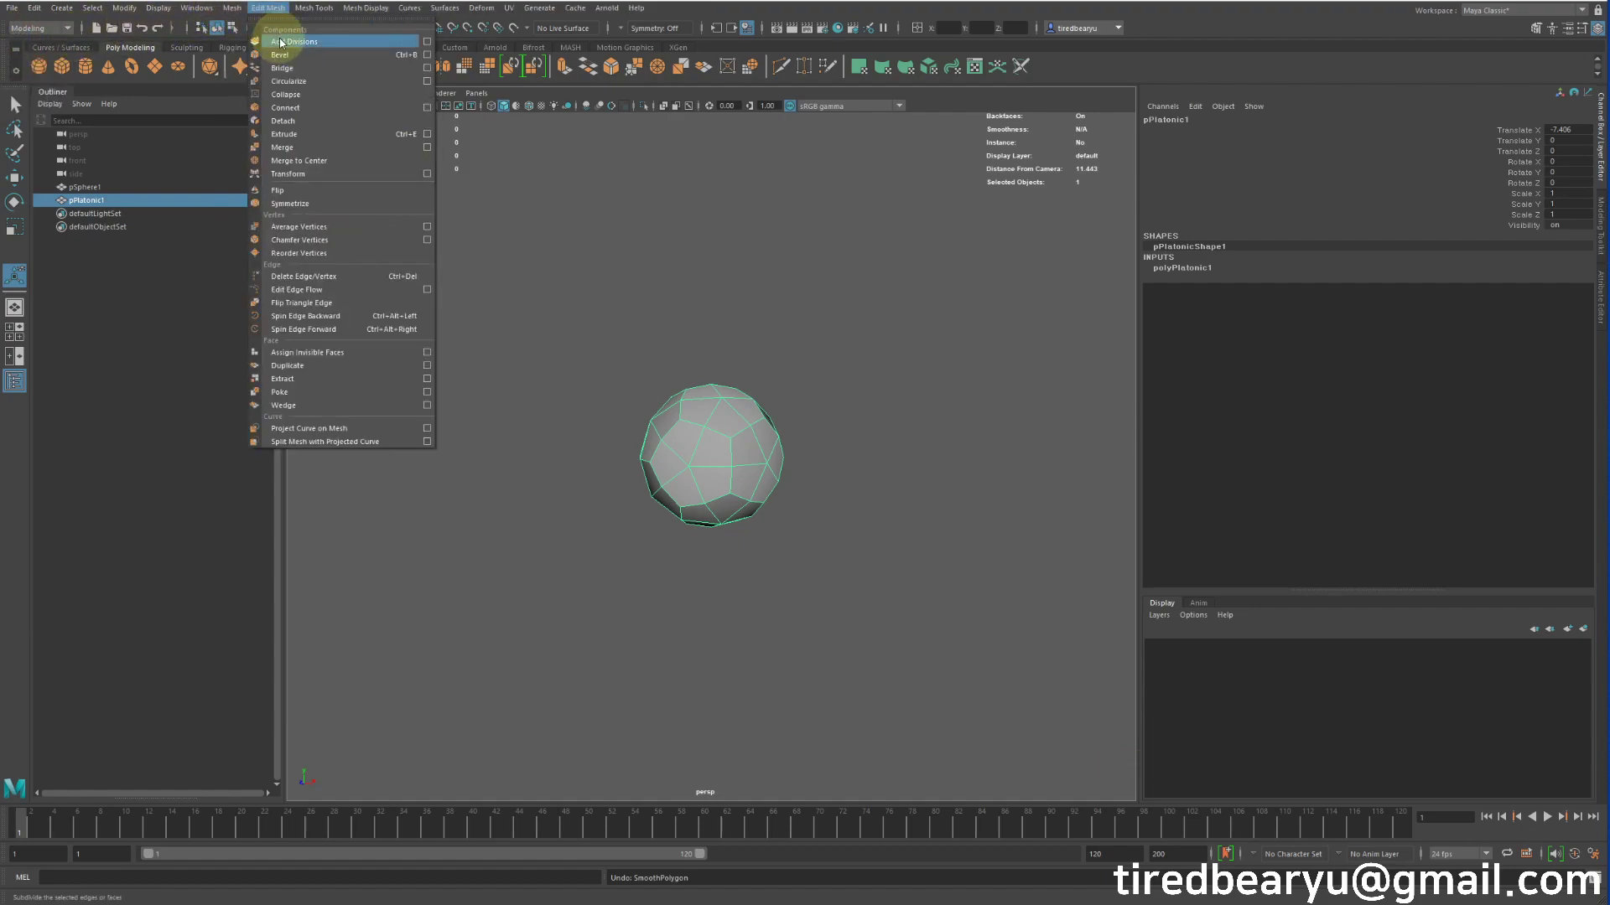
left_click(284, 47)
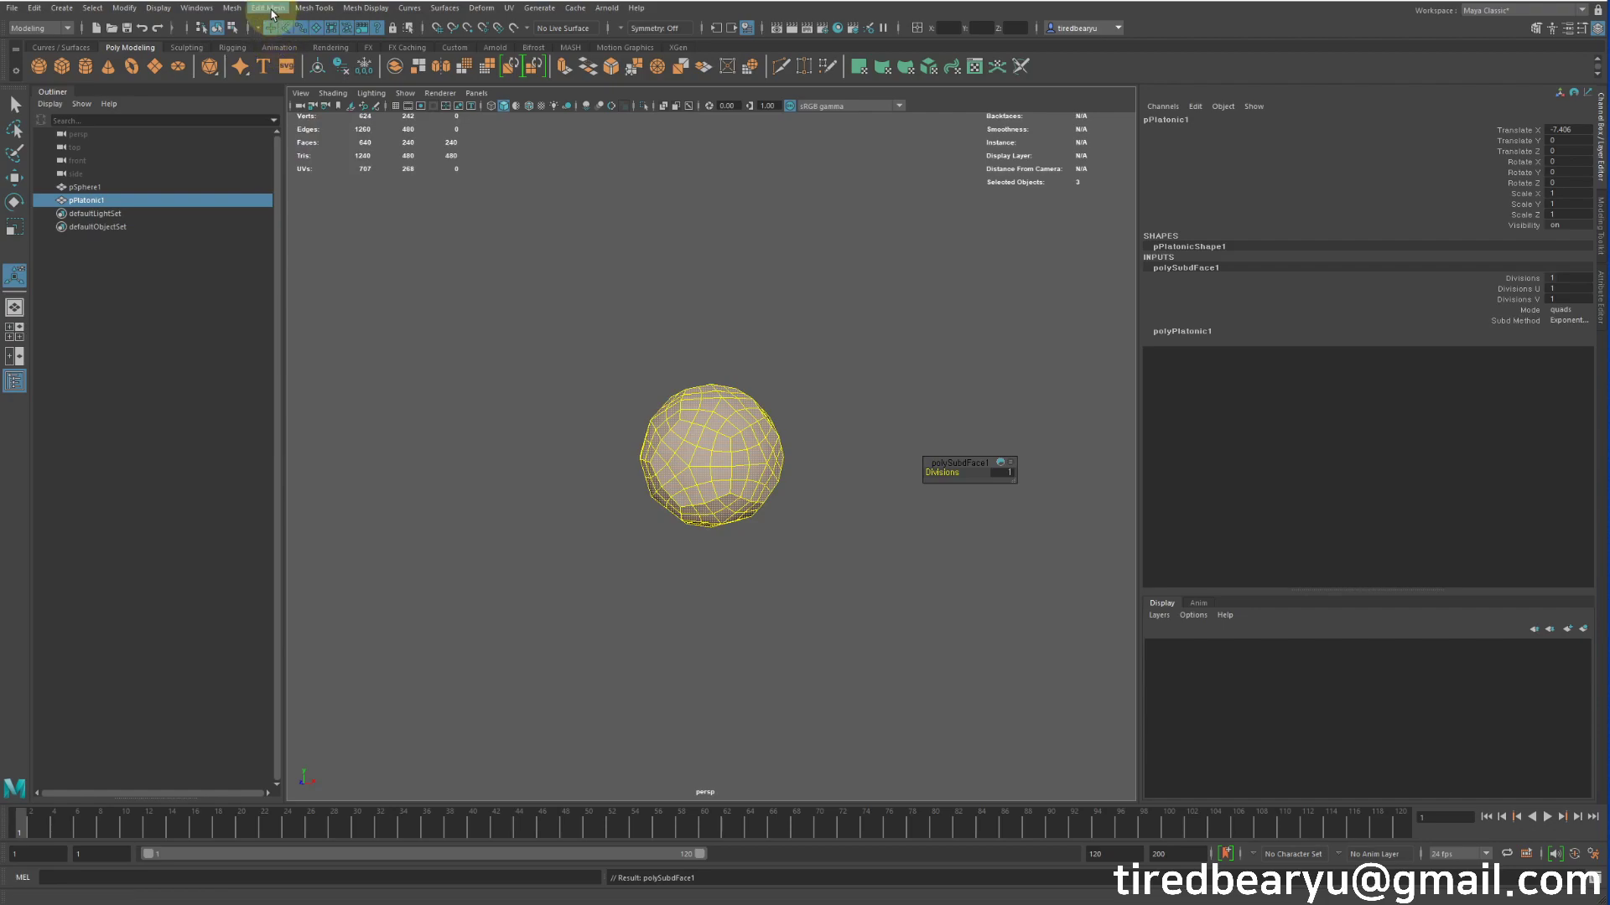
left_click(268, 7)
left_click(285, 40)
left_click(837, 348)
Examine the divided platonic solid and the sphere from different distances and angles
left_click_drag(837, 348, 747, 429, "alt")
left_click(747, 429)
left_click_drag(838, 490, 700, 537, "alt")
left_click(697, 550)
left_click_drag(698, 550, 801, 554, "alt")
right_click_drag(800, 554, 530, 458, "alt")
left_click_drag(531, 458, 712, 431, "alt")
left_click_drag(591, 402, 812, 521)
middle_click_drag(868, 547, 632, 406, "alt")
right_click_drag(632, 405, 486, 360, "alt")
left_click_drag(487, 360, 592, 381, "alt")
left_click_drag(819, 324, 972, 365)
key("q")
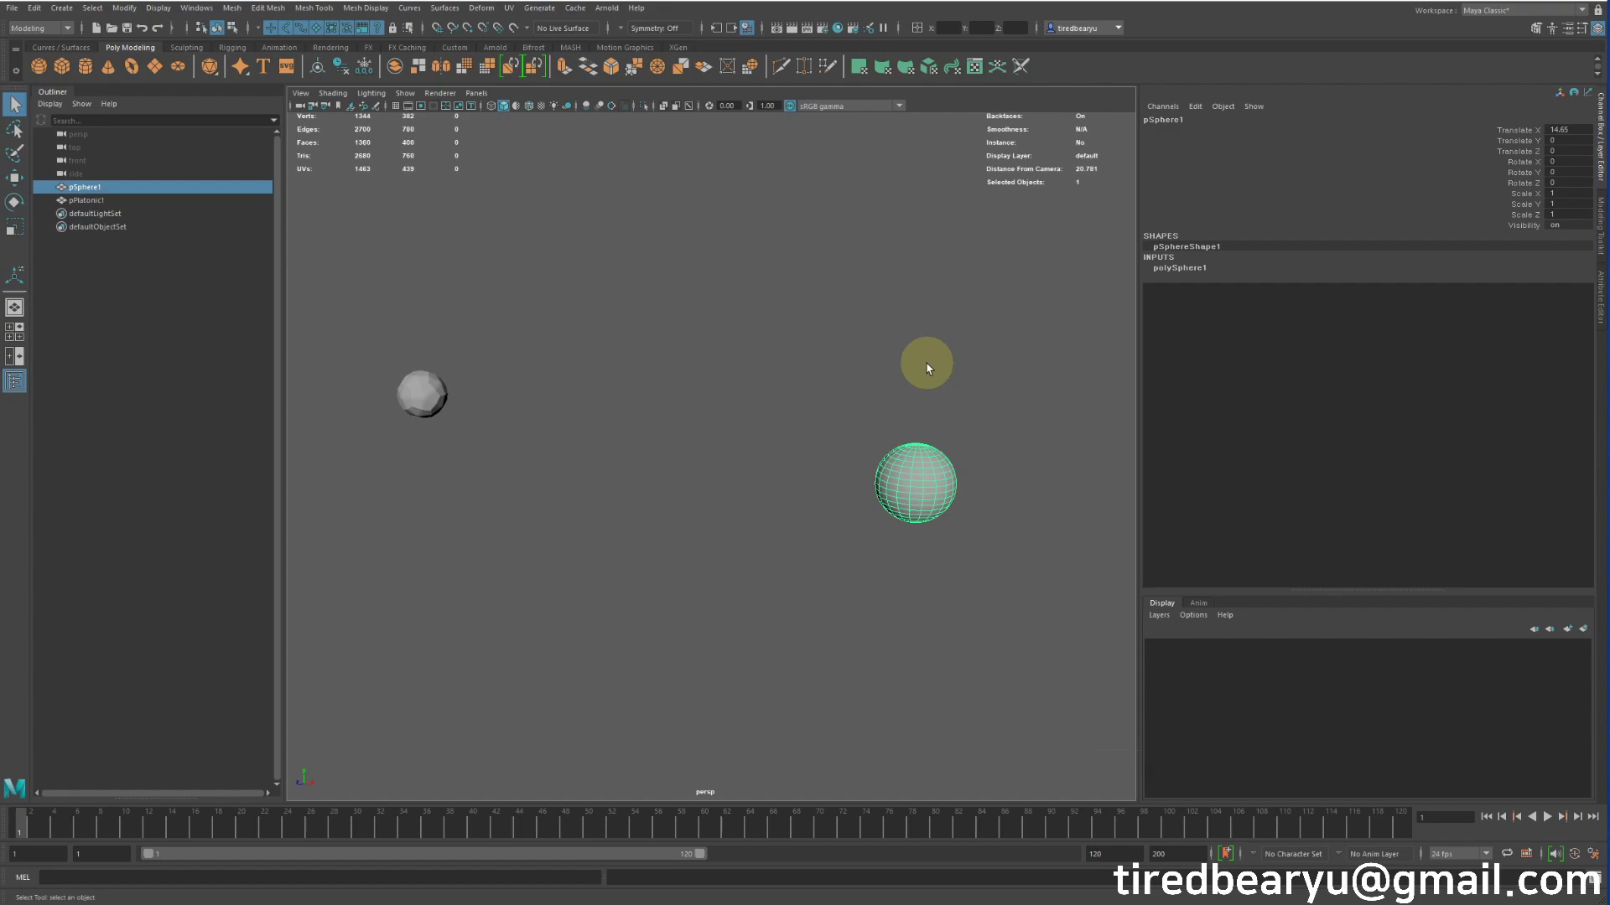
left_click_drag(812, 332, 979, 515)
left_click(544, 310)
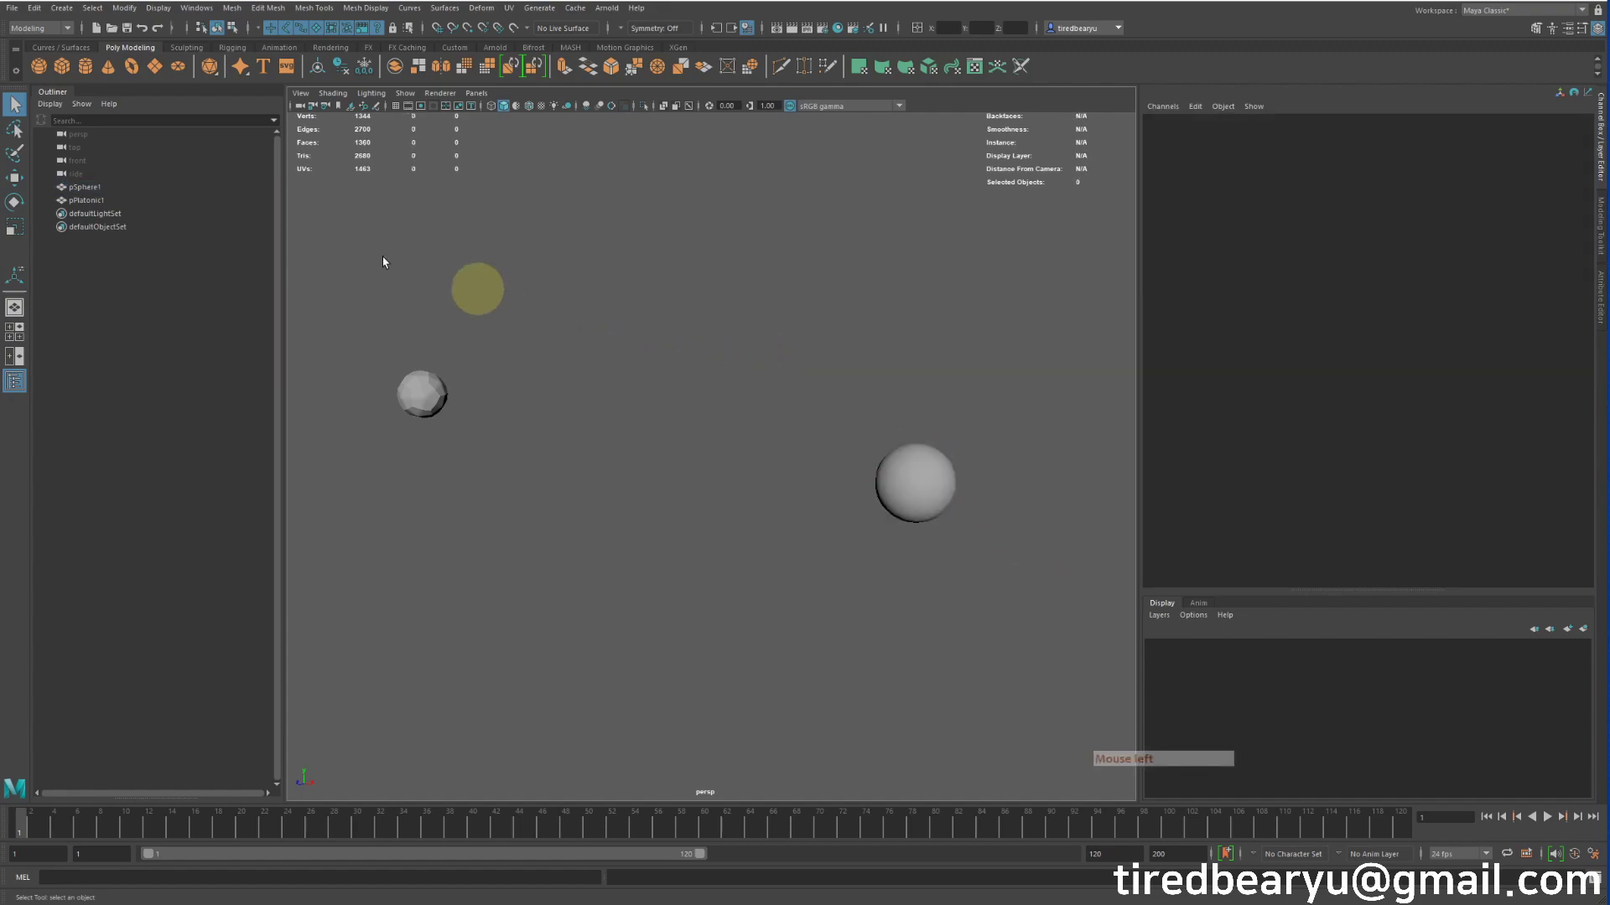
Switch to the FX menu set and make the sphere emit nParticles with Emit from Object
left_click(33, 32)
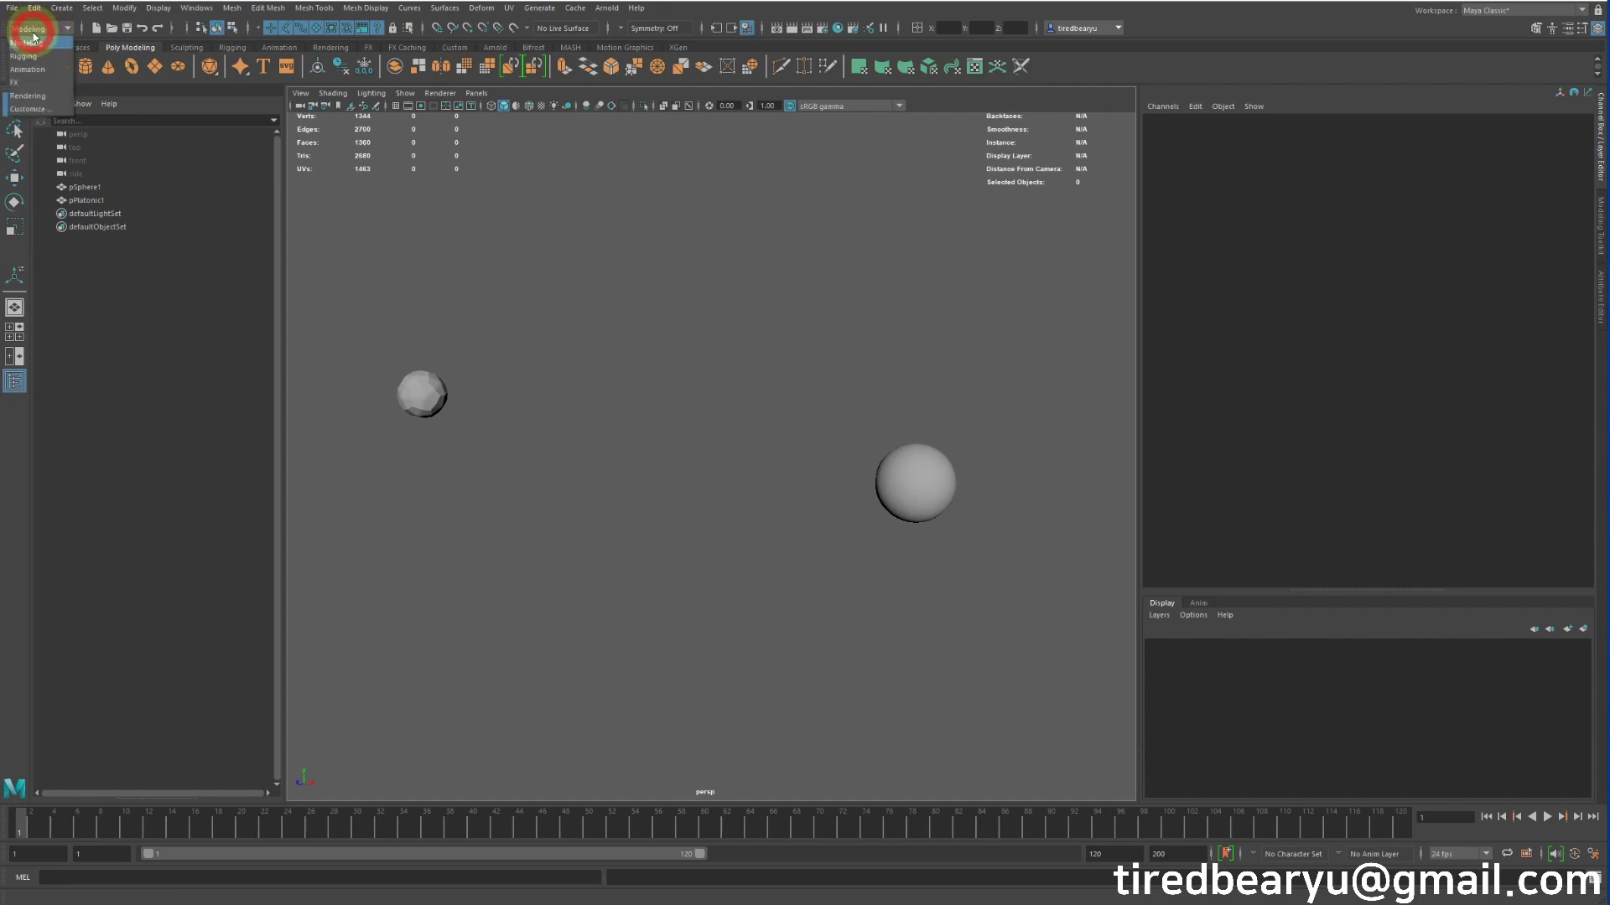
left_click(31, 84)
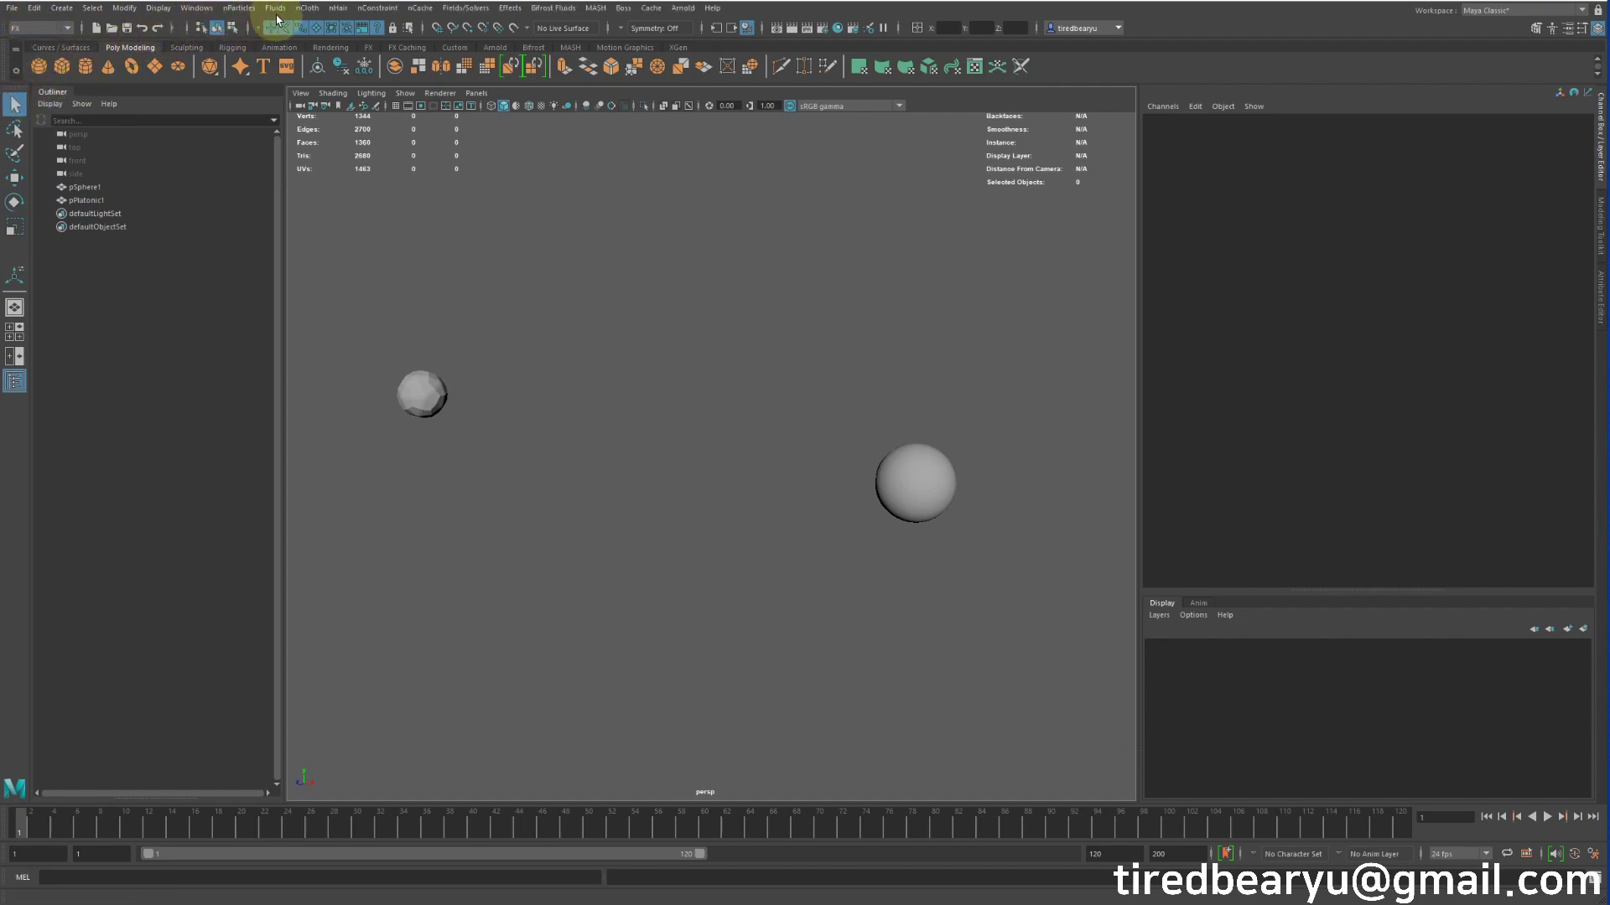
left_click(240, 9)
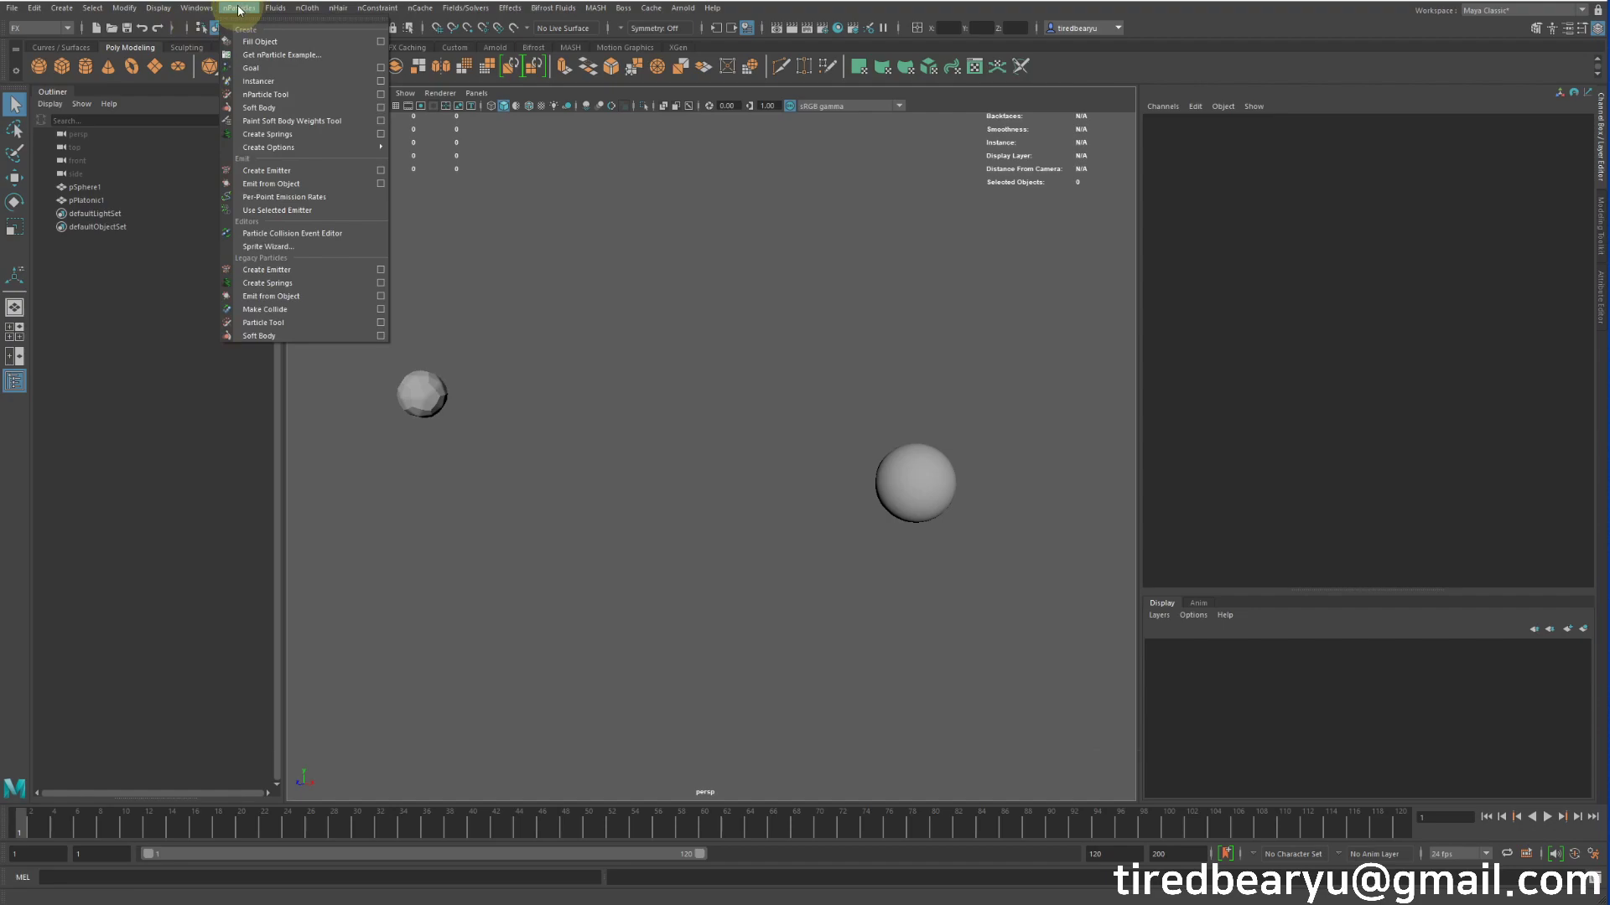
left_click(288, 191)
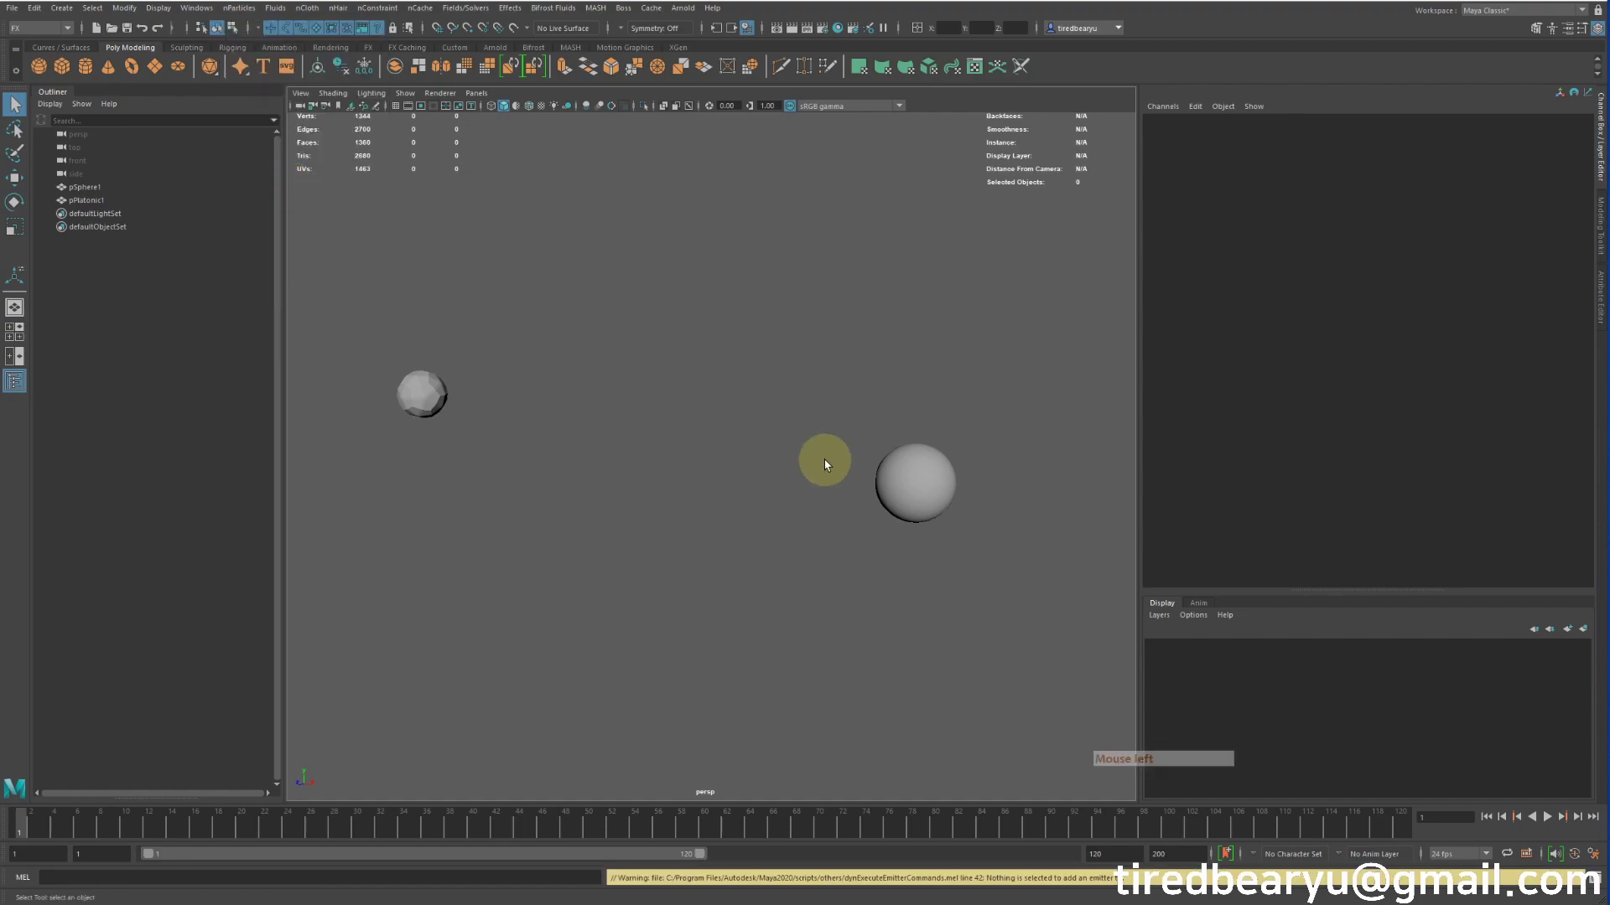
left_click_drag(833, 456, 1010, 537)
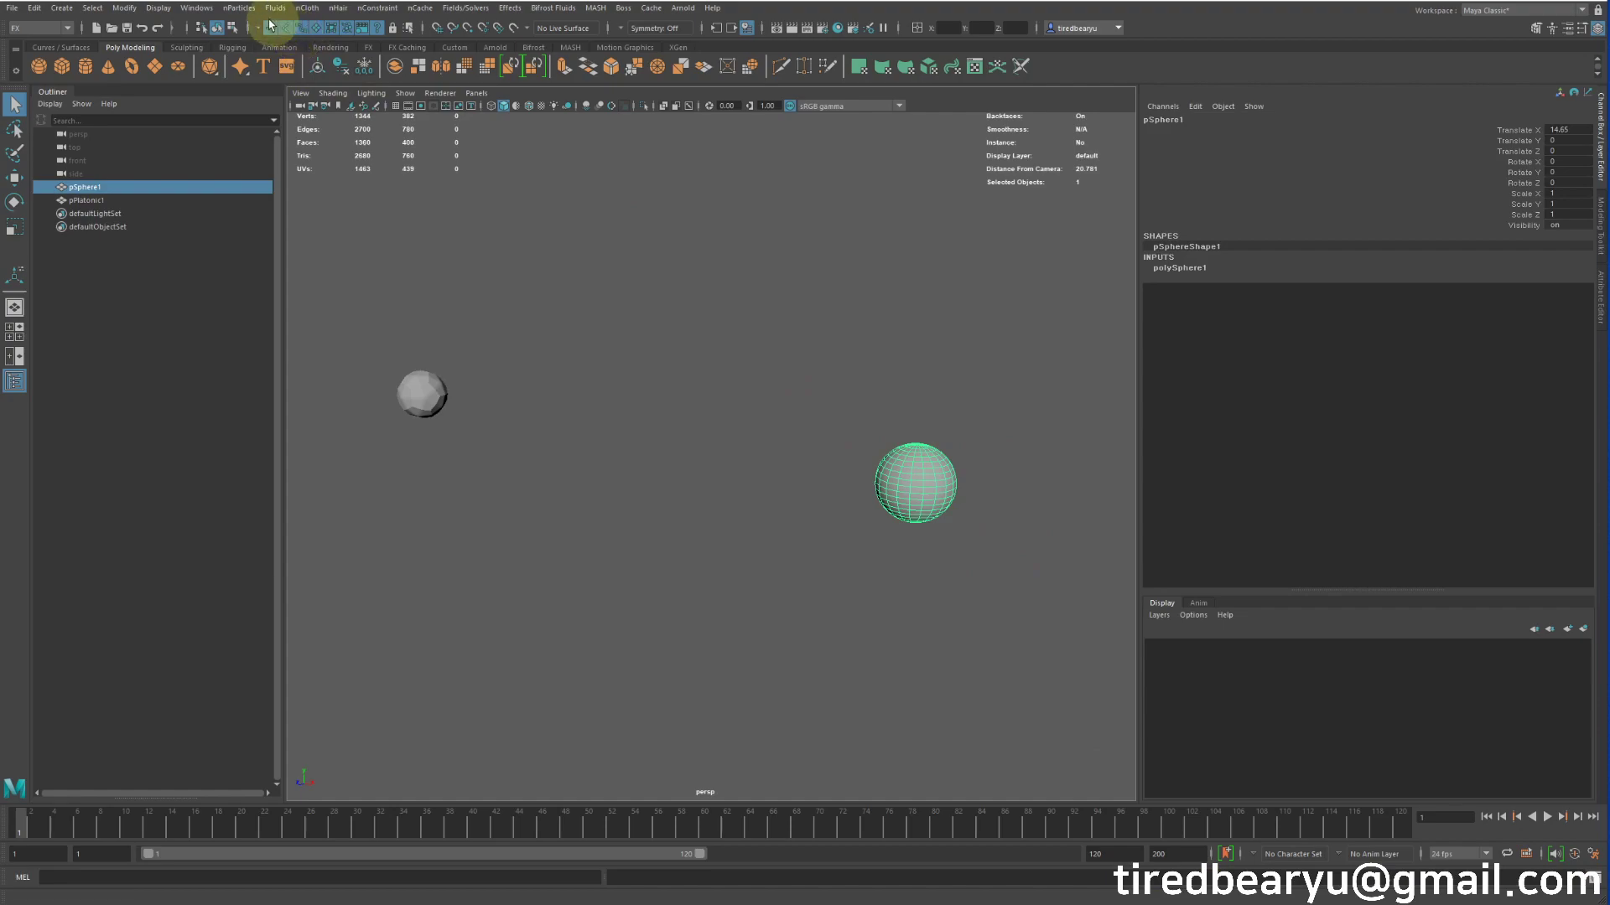
left_click(239, 8)
mouse_move(198, 10)
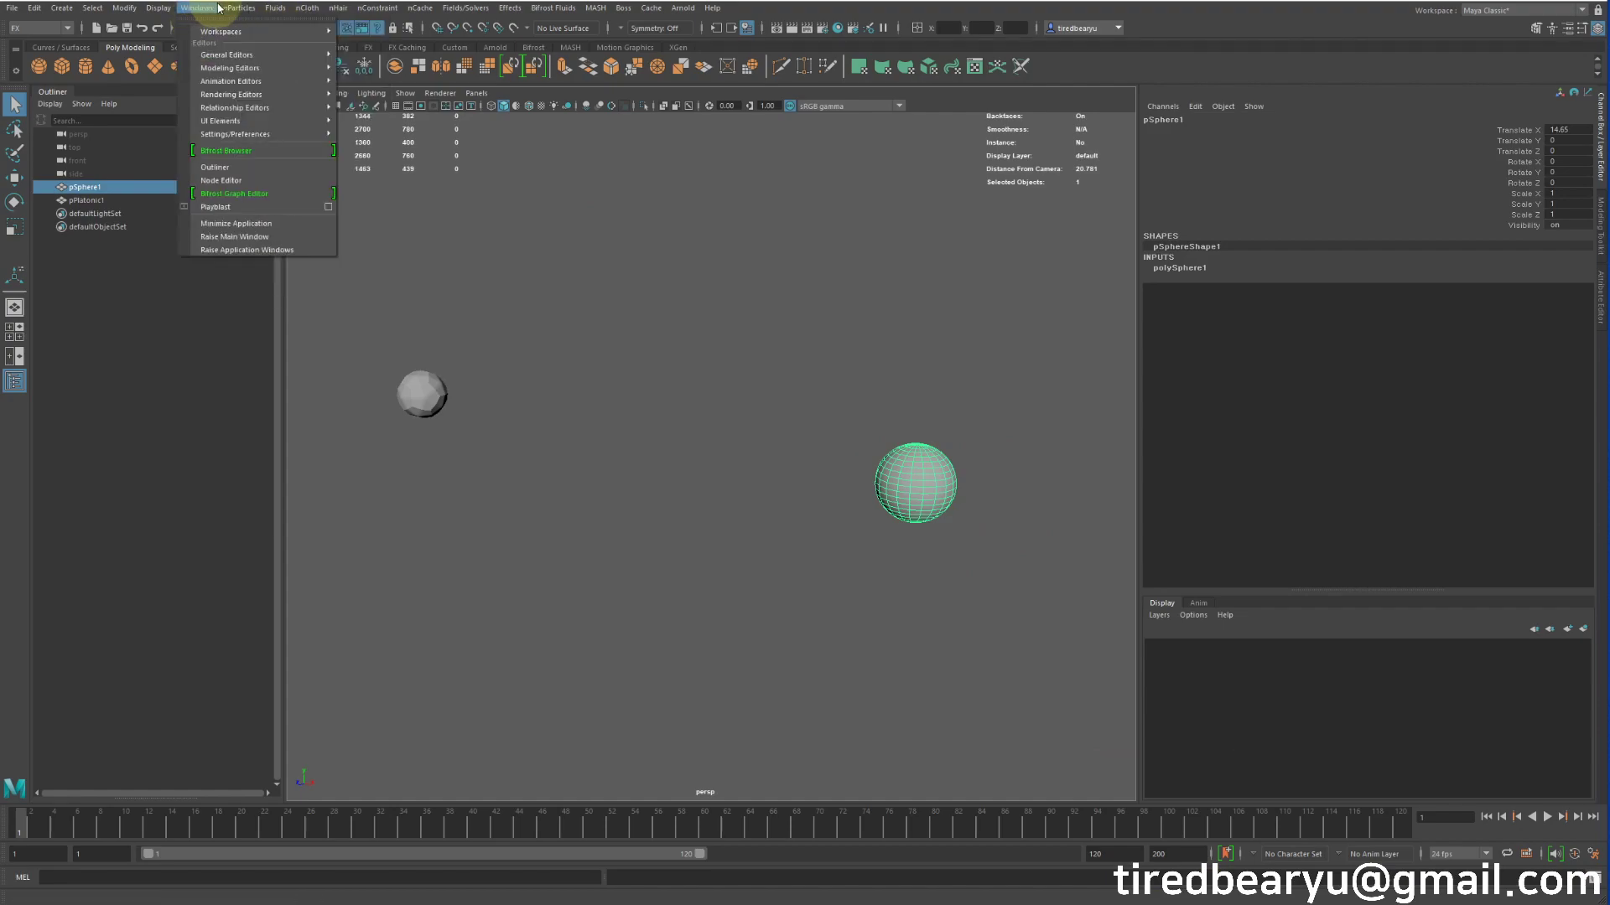
mouse_move(287, 153)
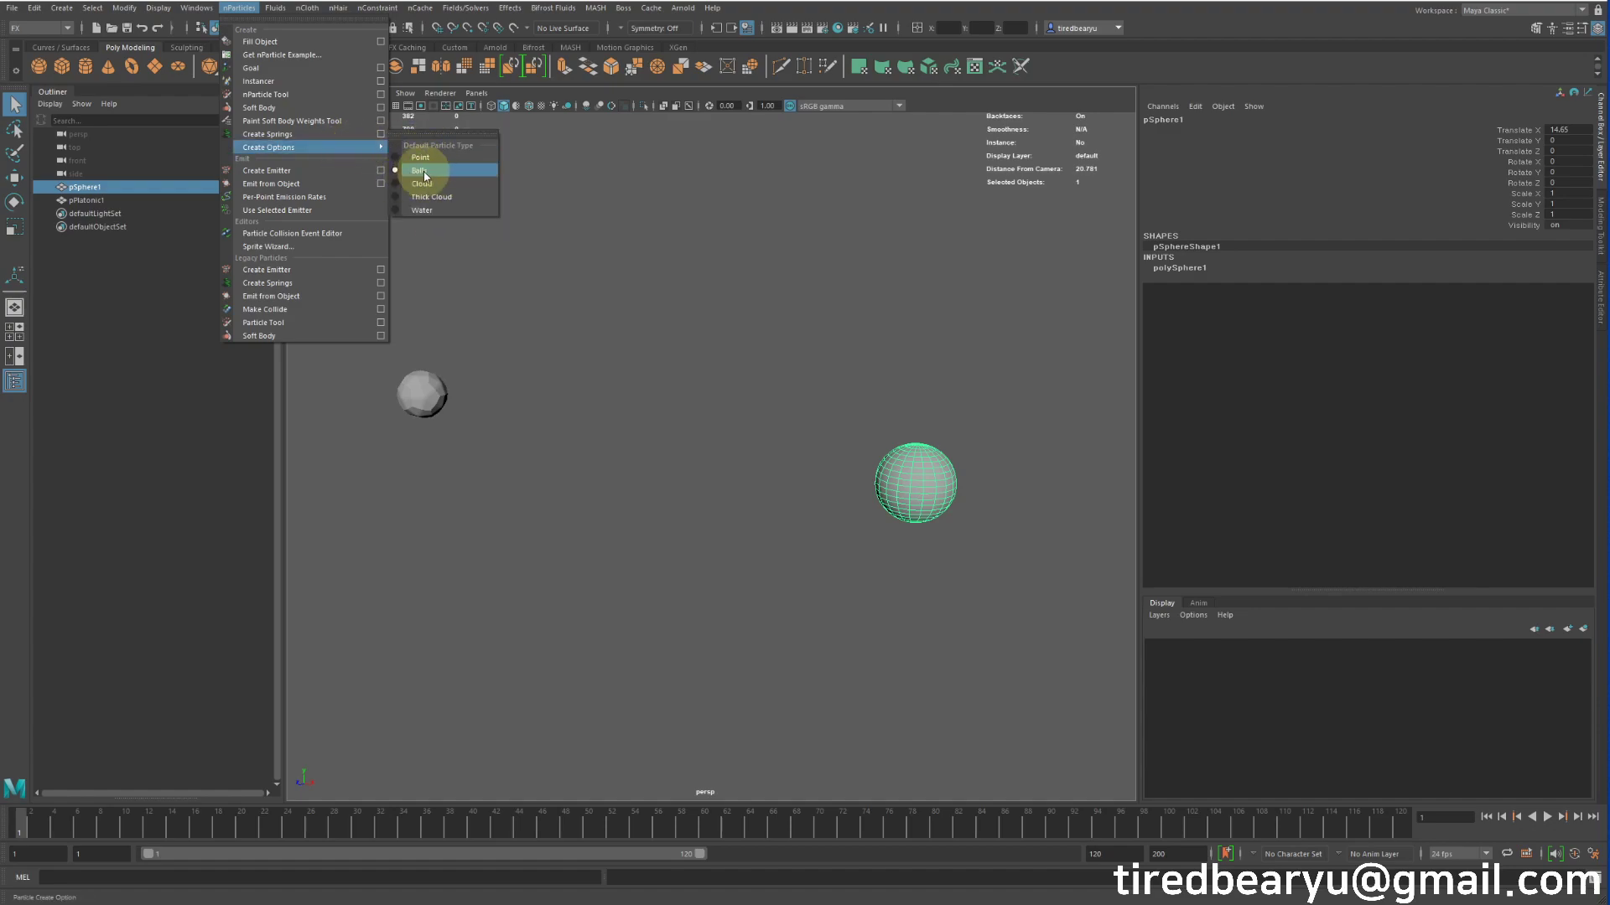
left_click(264, 183)
Play the particle emission from the sphere briefly, stop it and return to the start frame
left_click_drag(748, 298, 809, 327, "alt")
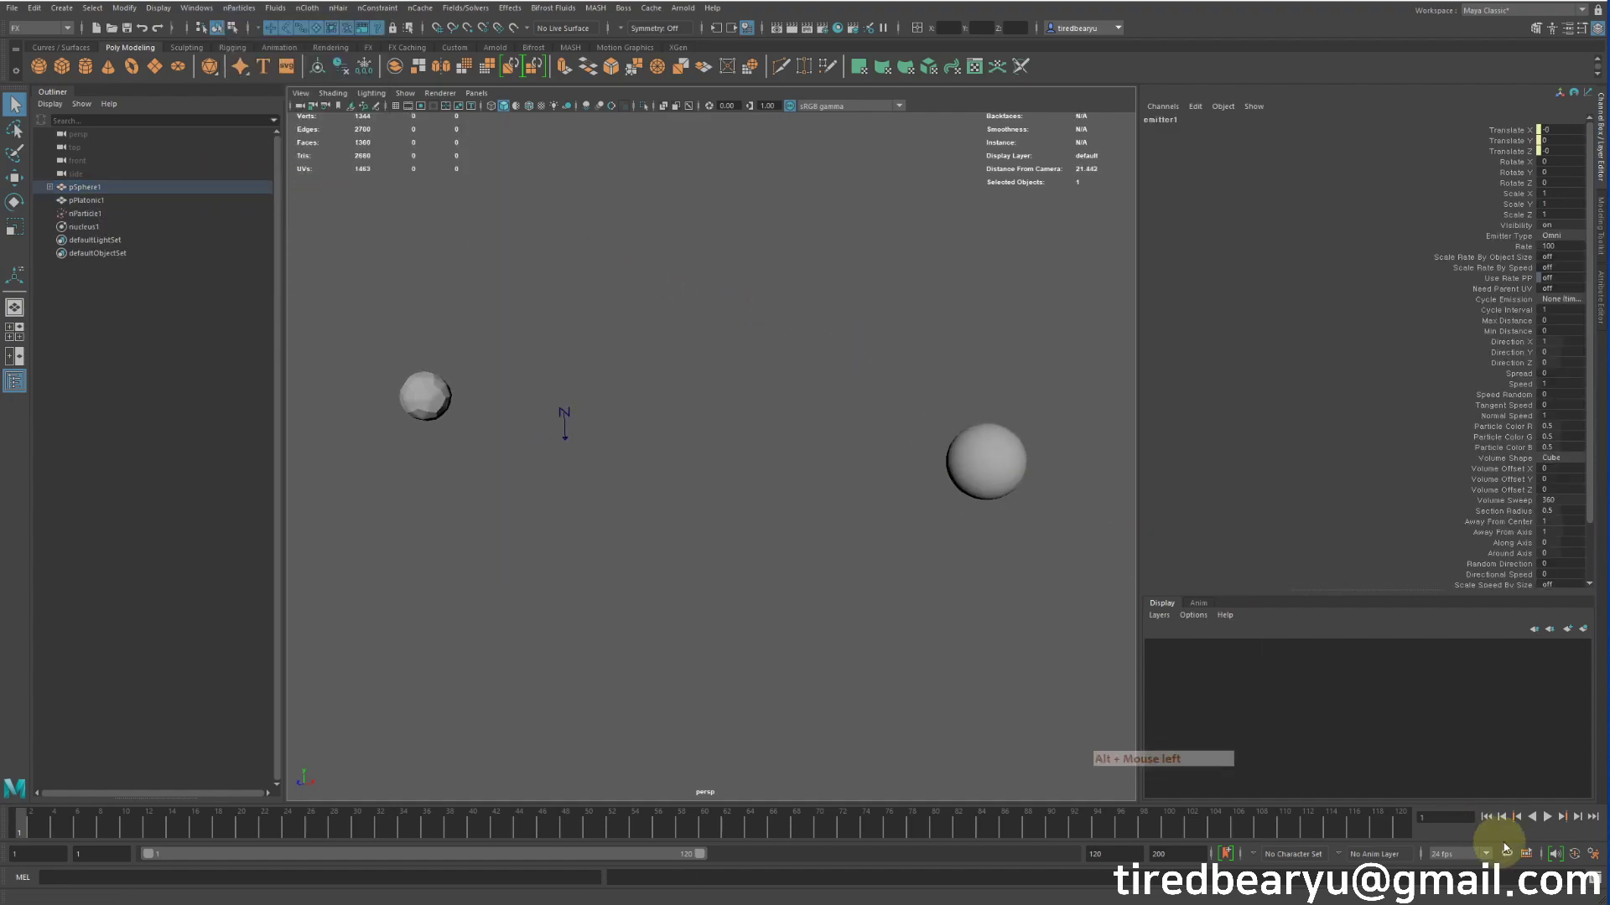
left_click(1548, 817)
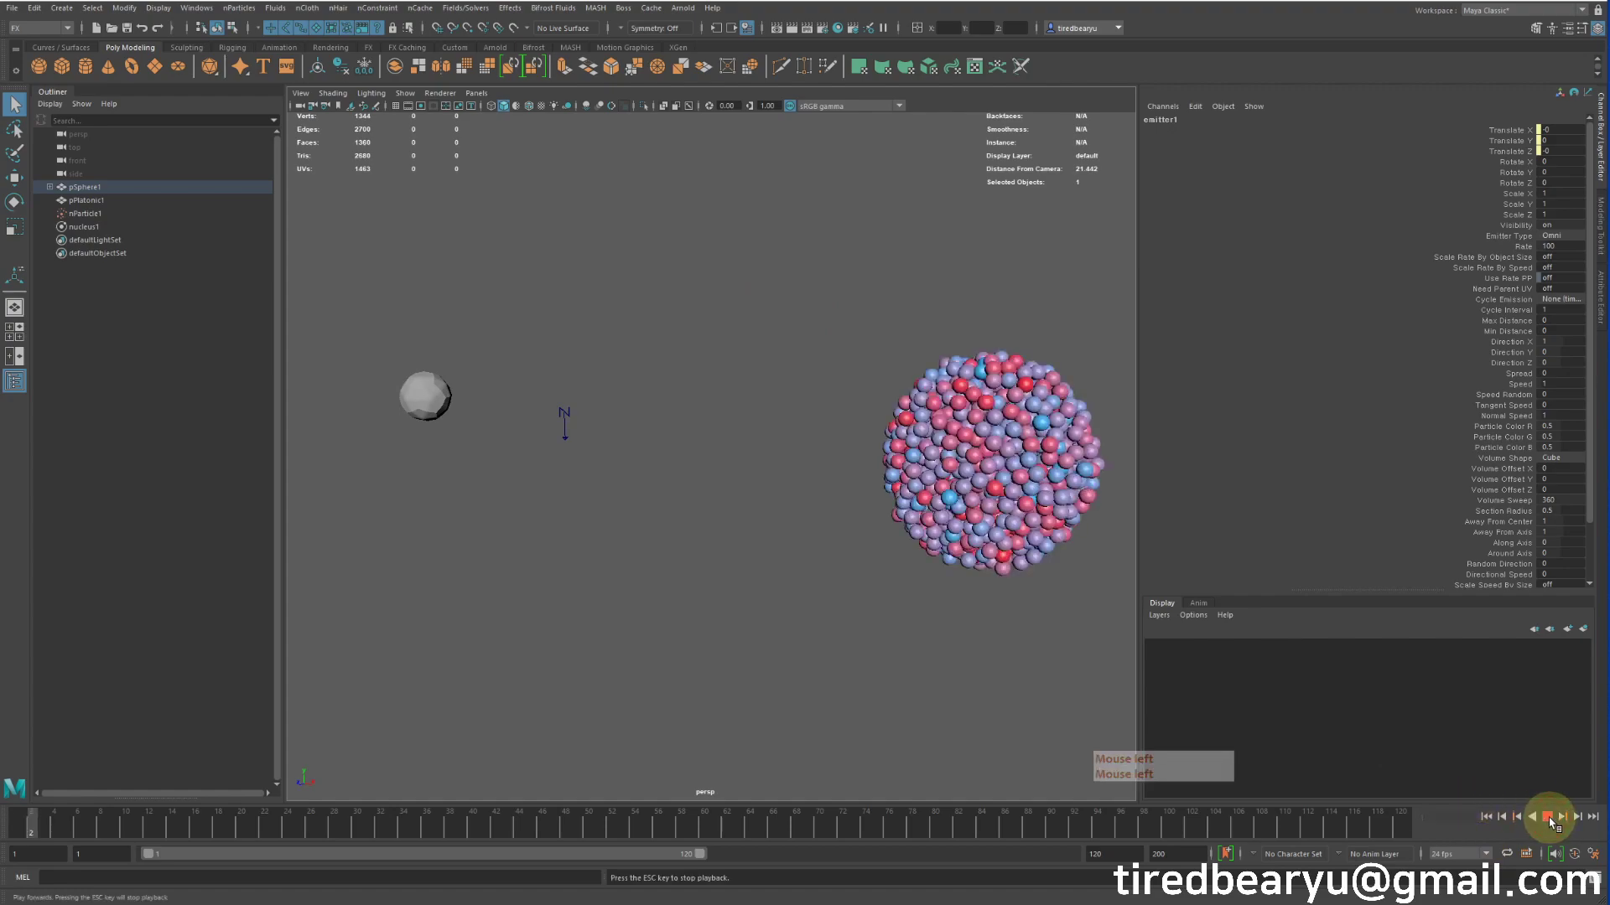
left_click(1547, 817)
left_click(1492, 817)
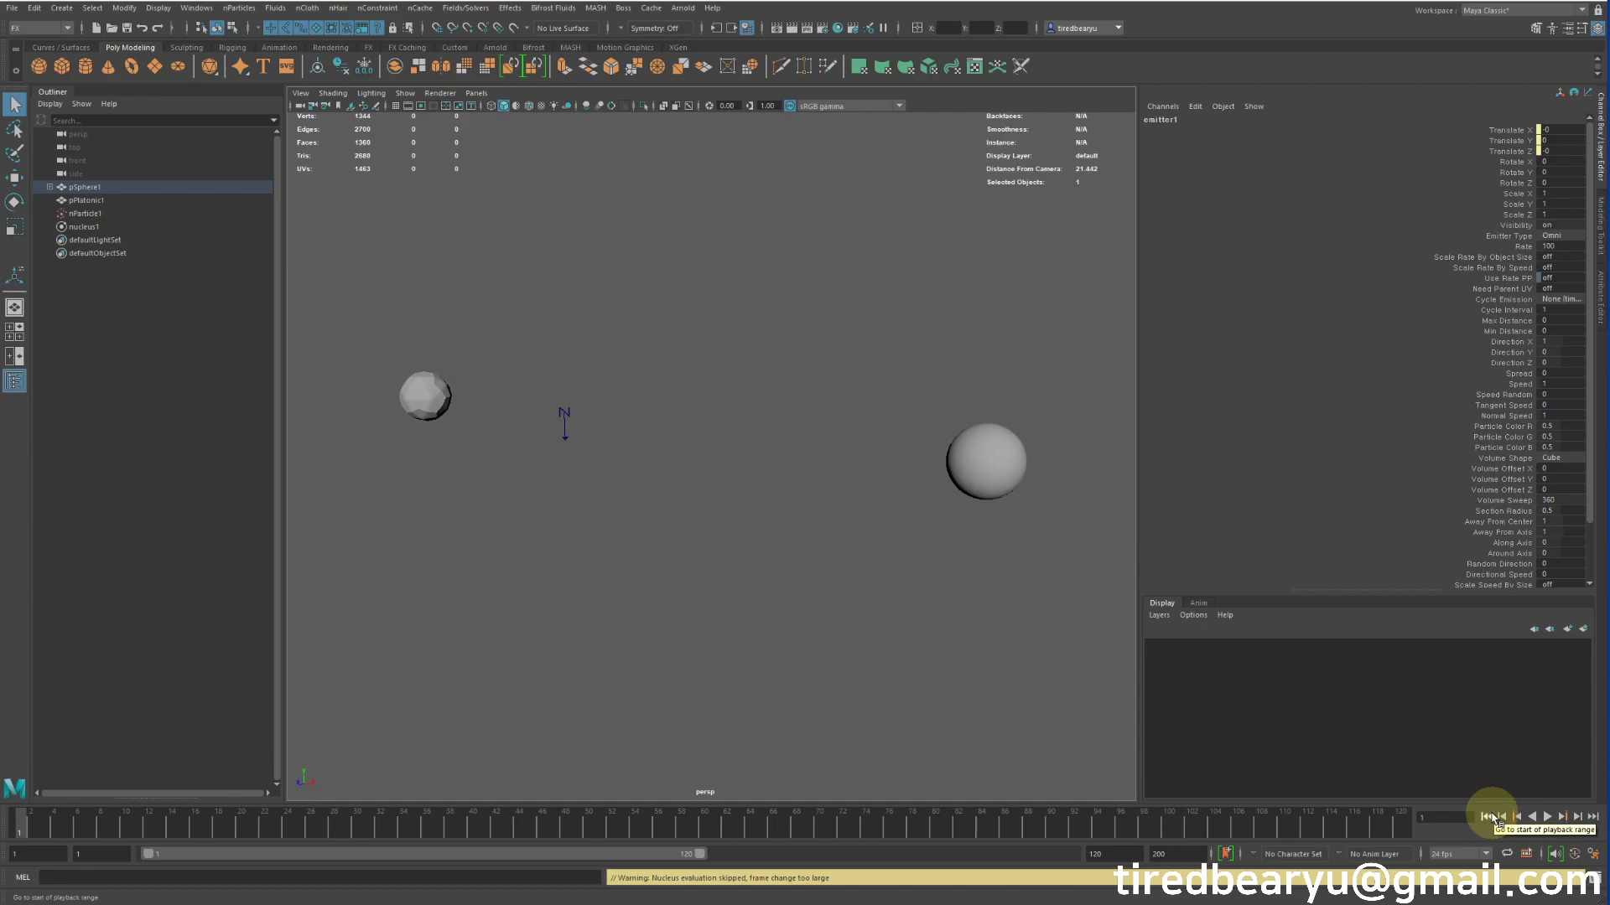
Expand the sphere's hierarchy and compare the attributes of its emitter with those of the nParticle object
left_click(51, 188)
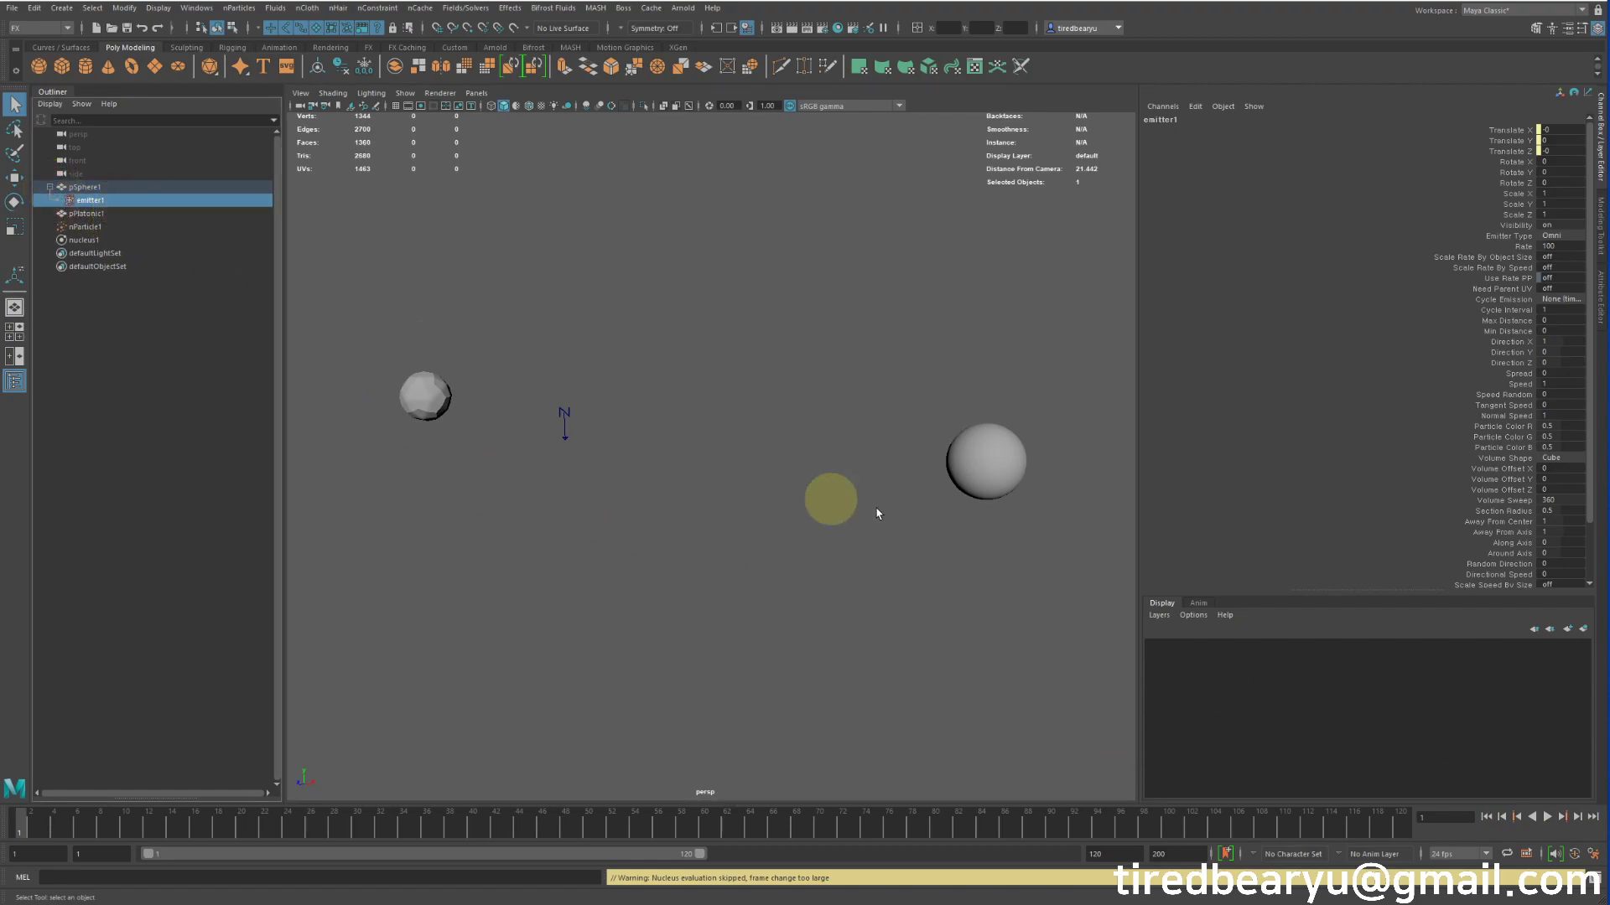
left_click(106, 202)
left_click(92, 227)
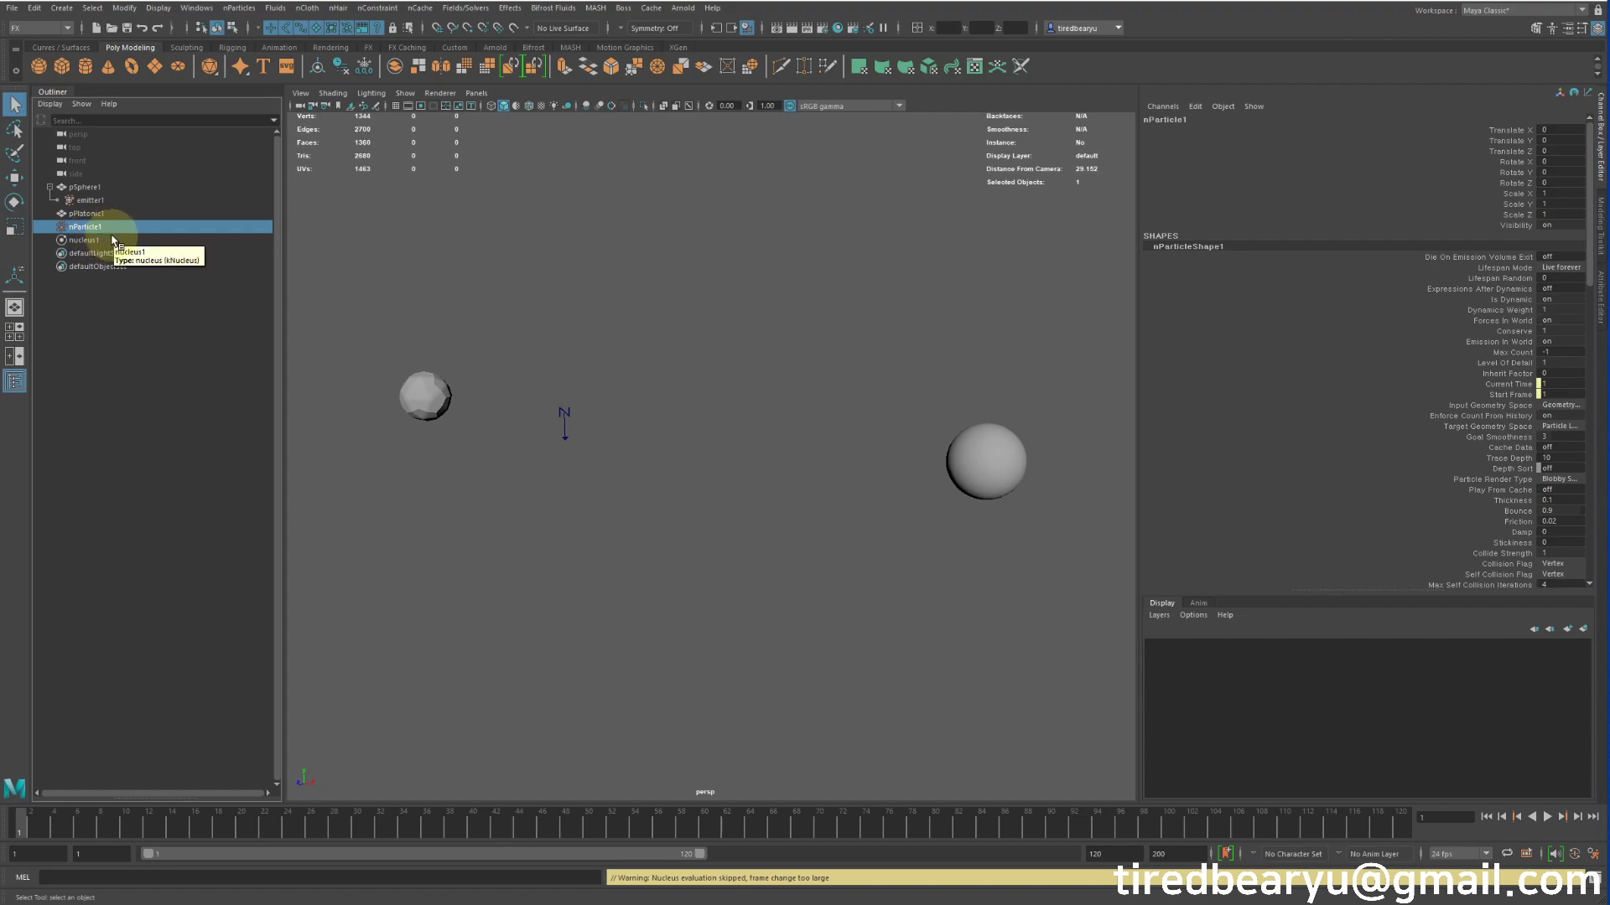
left_click(100, 202)
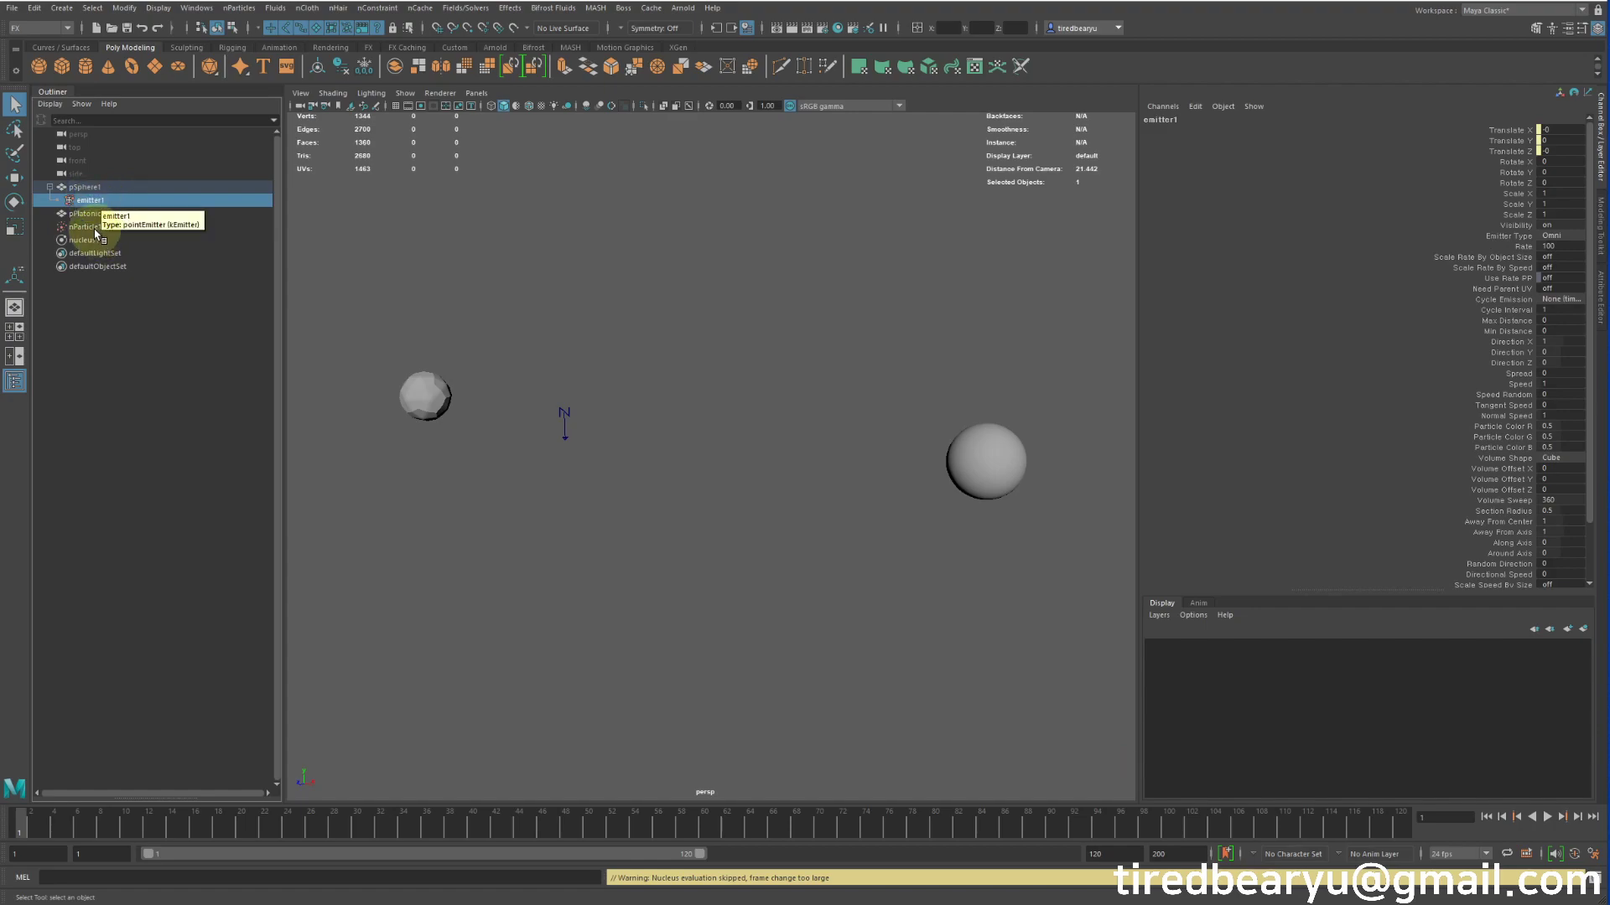
left_click(86, 227)
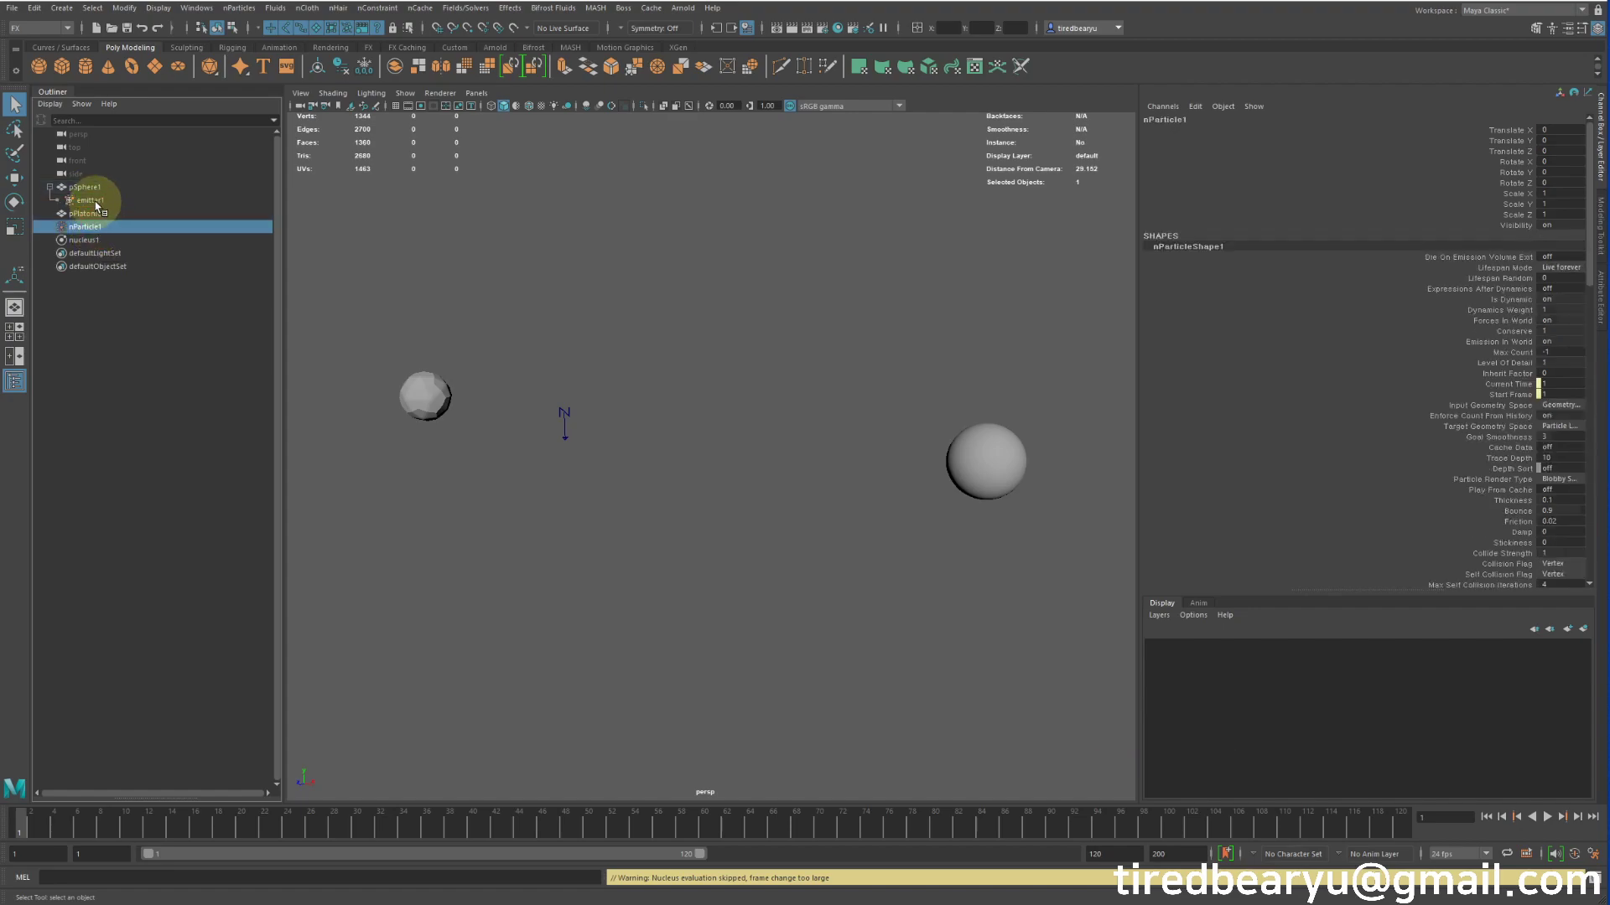
left_click(95, 202)
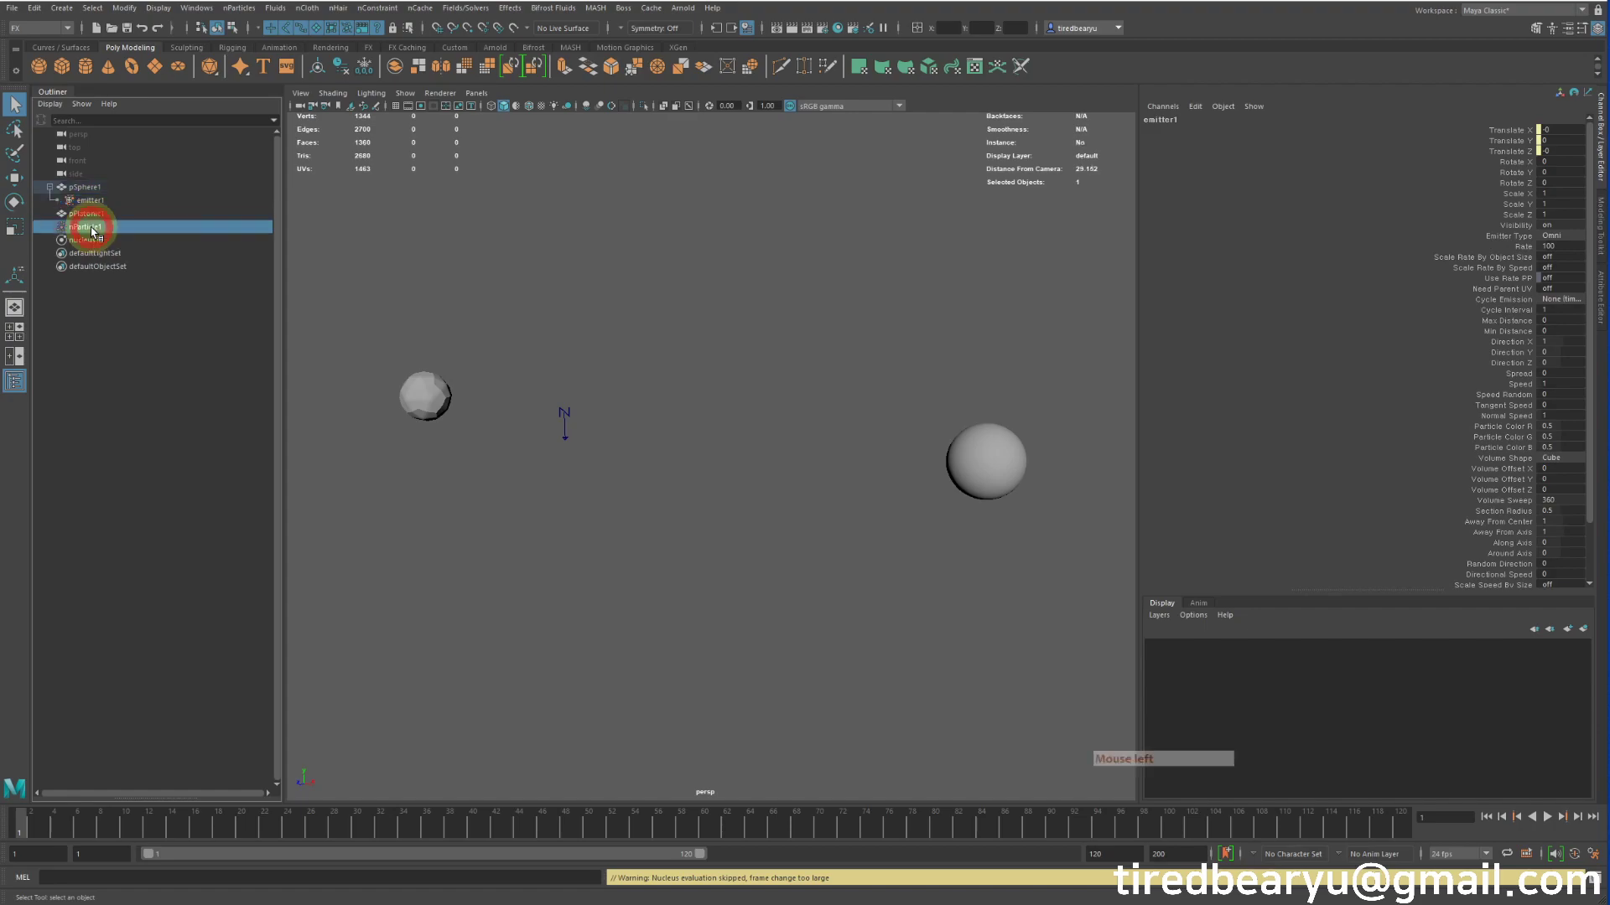
left_click(89, 227)
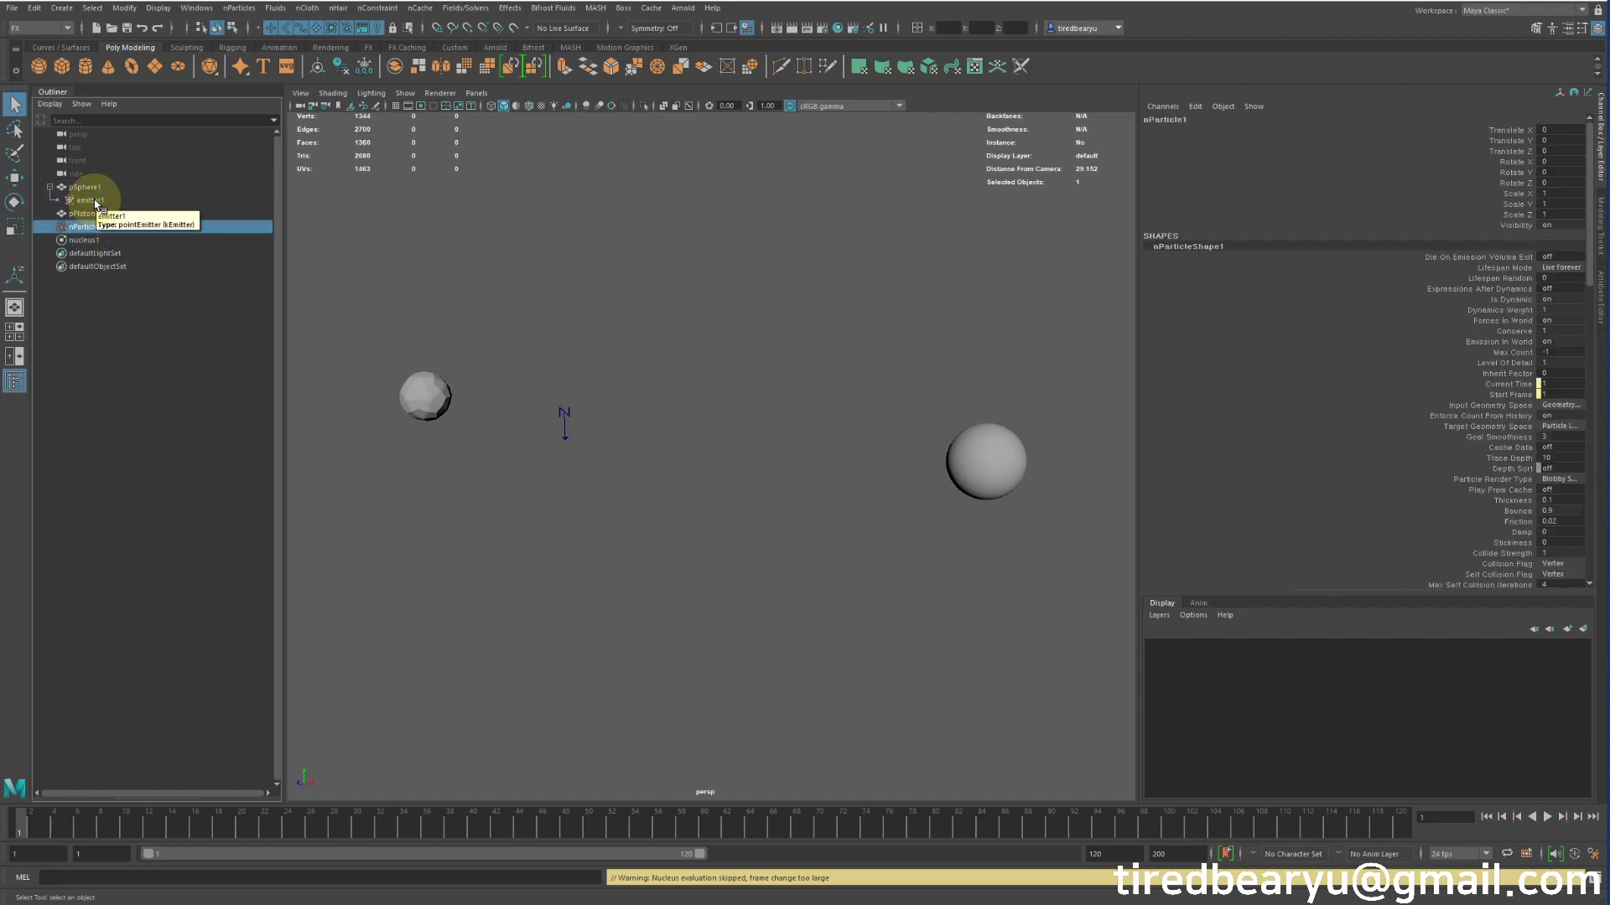
Review the attributes of the emitter, the nParticle object, the nucleus solver and the sphere in turn
left_click(94, 201)
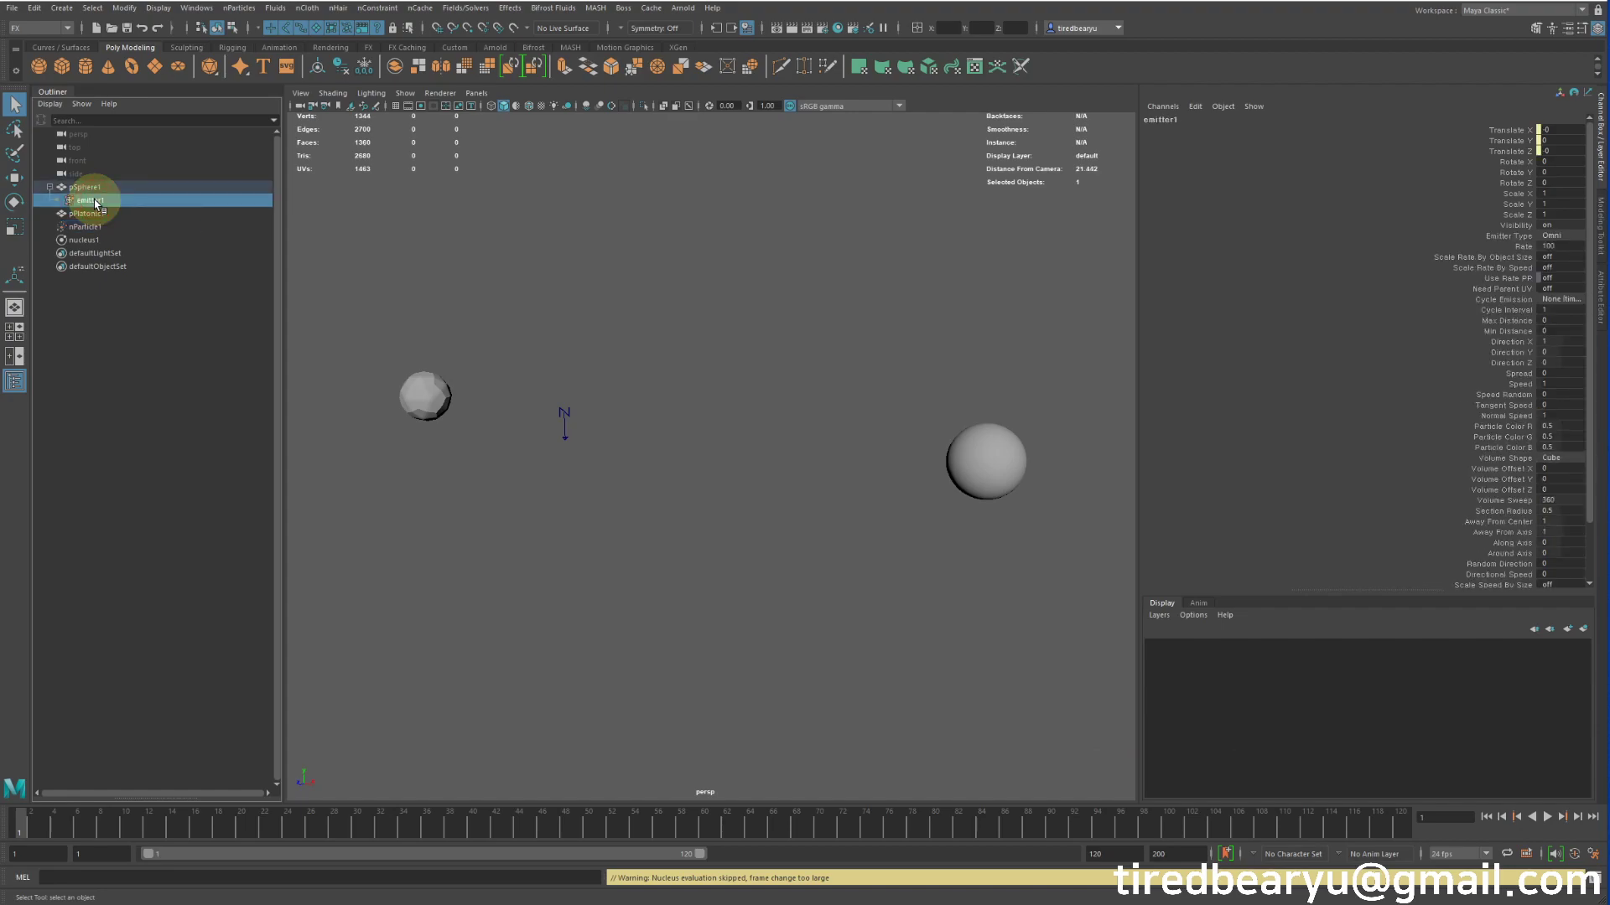
left_click(87, 227)
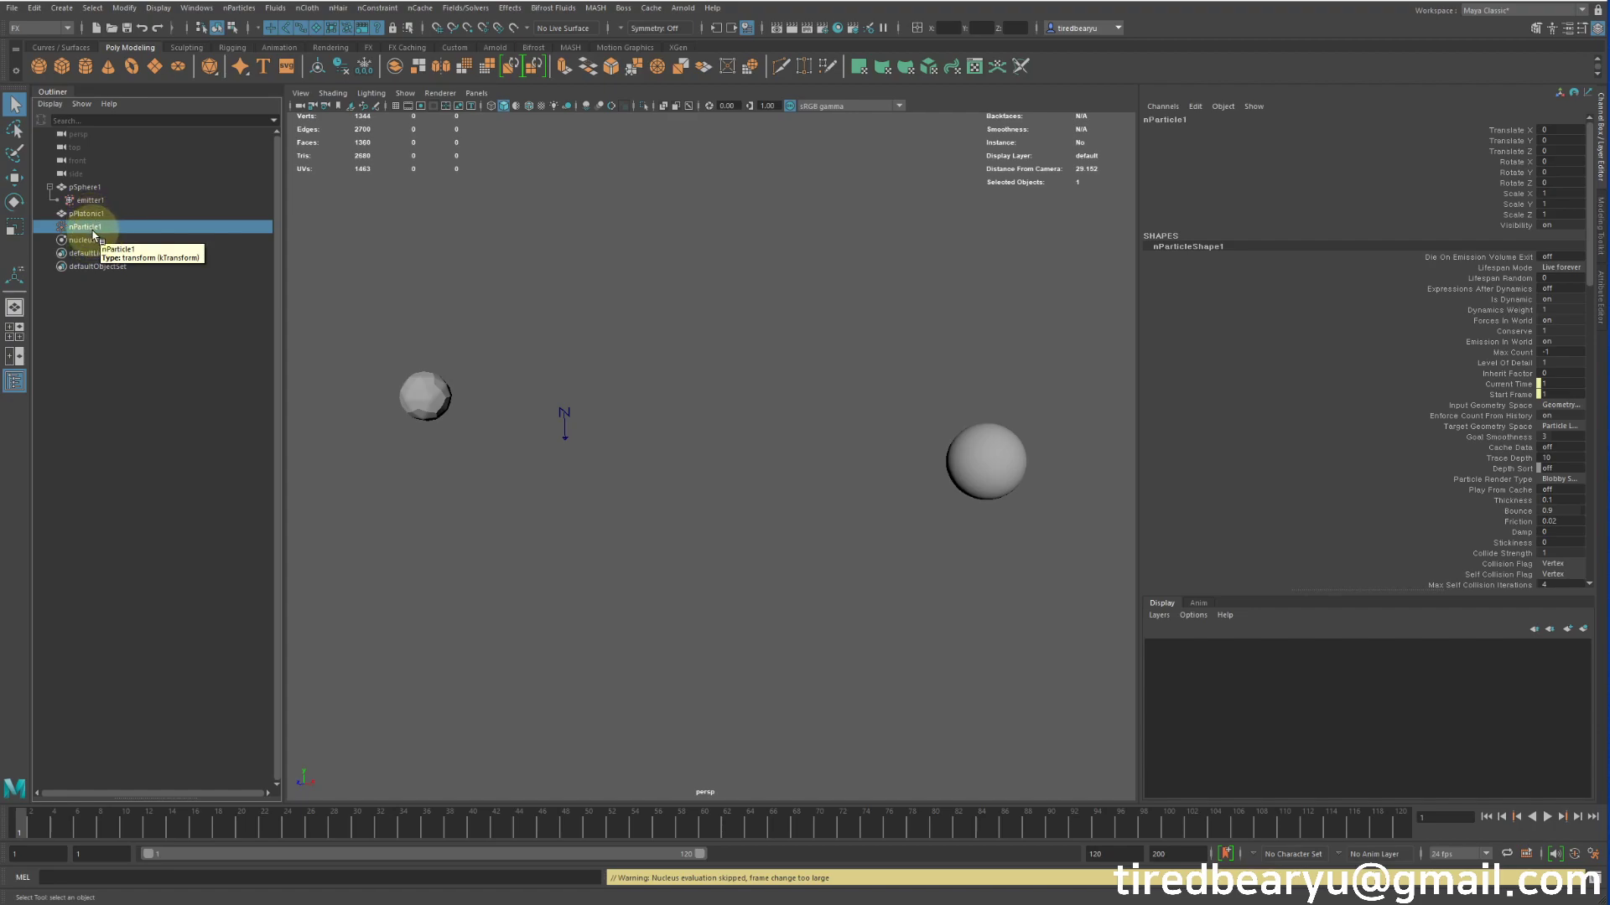
left_click(84, 240)
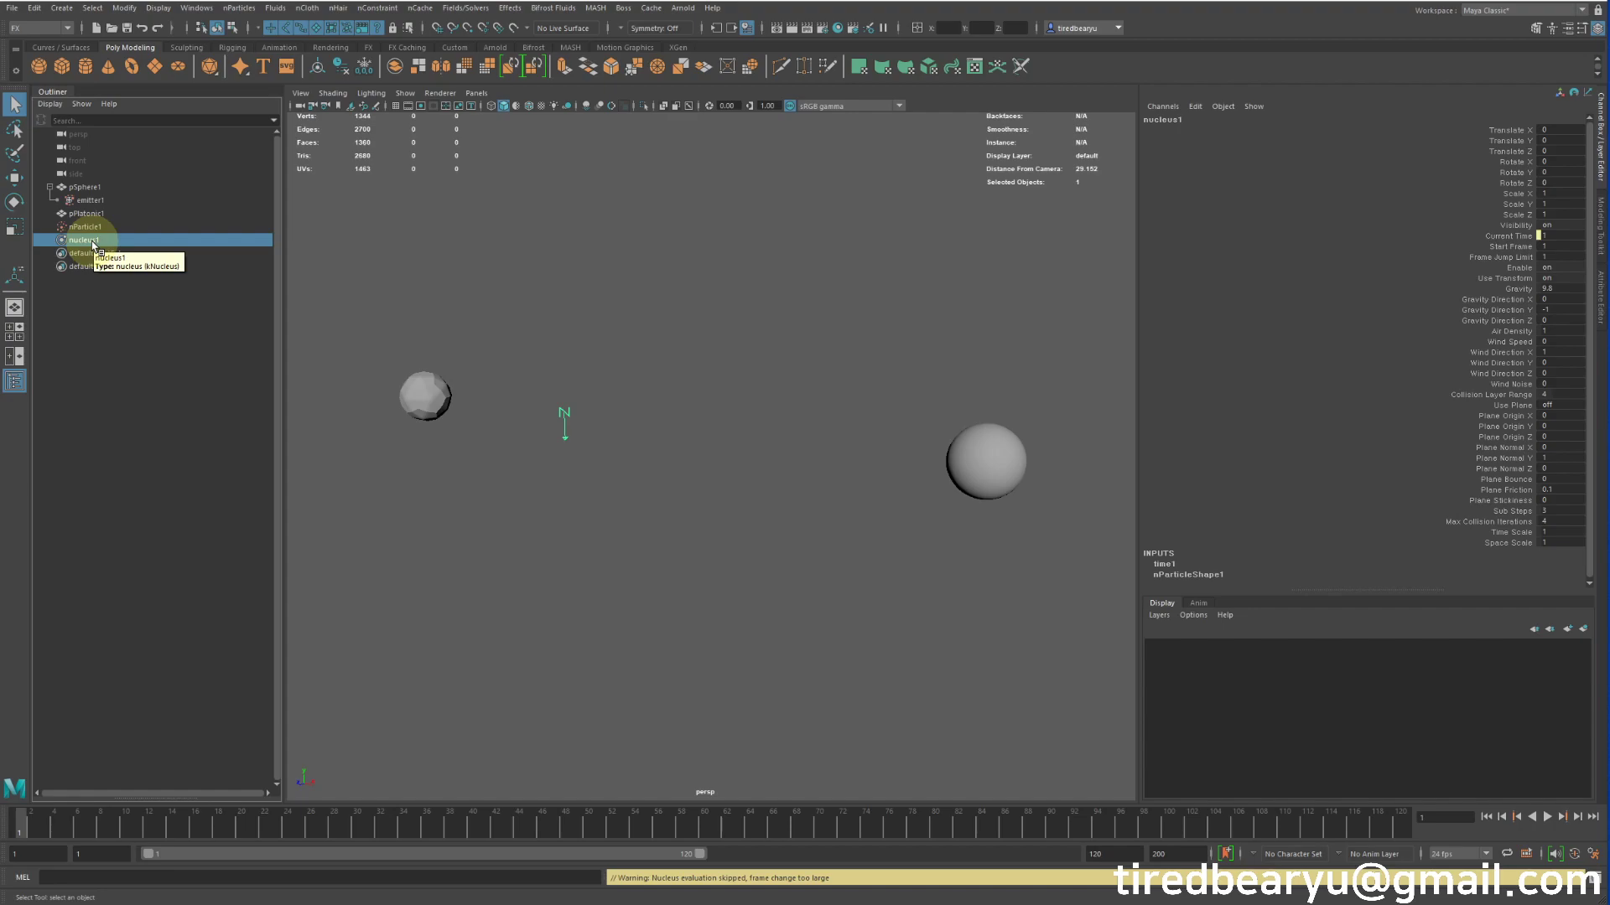
left_click(107, 201)
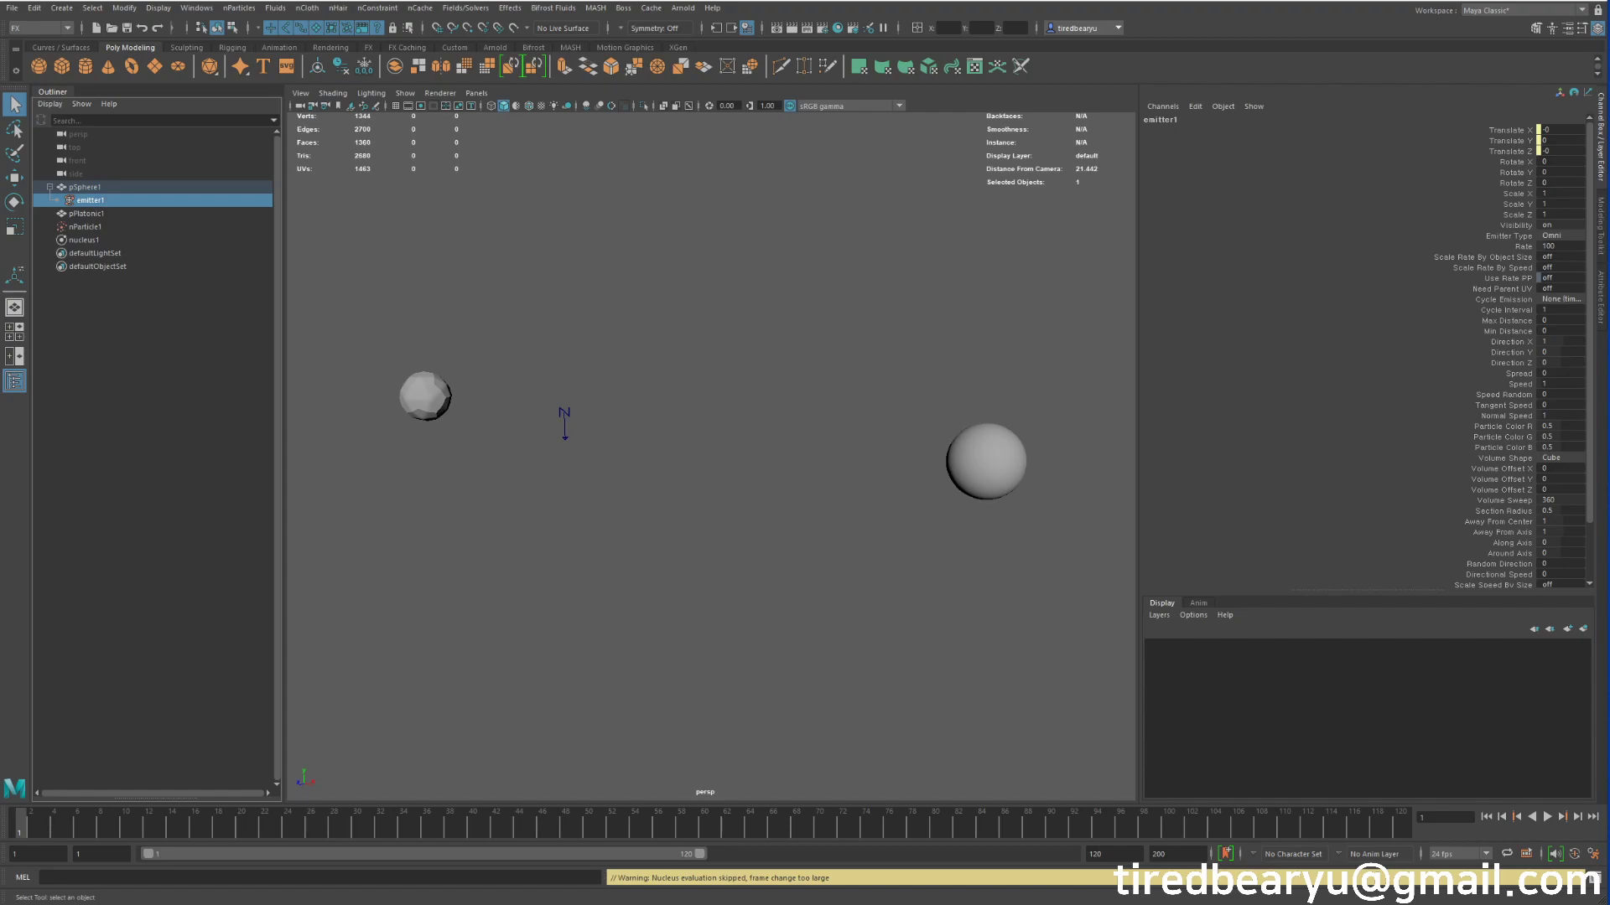
left_click(976, 440)
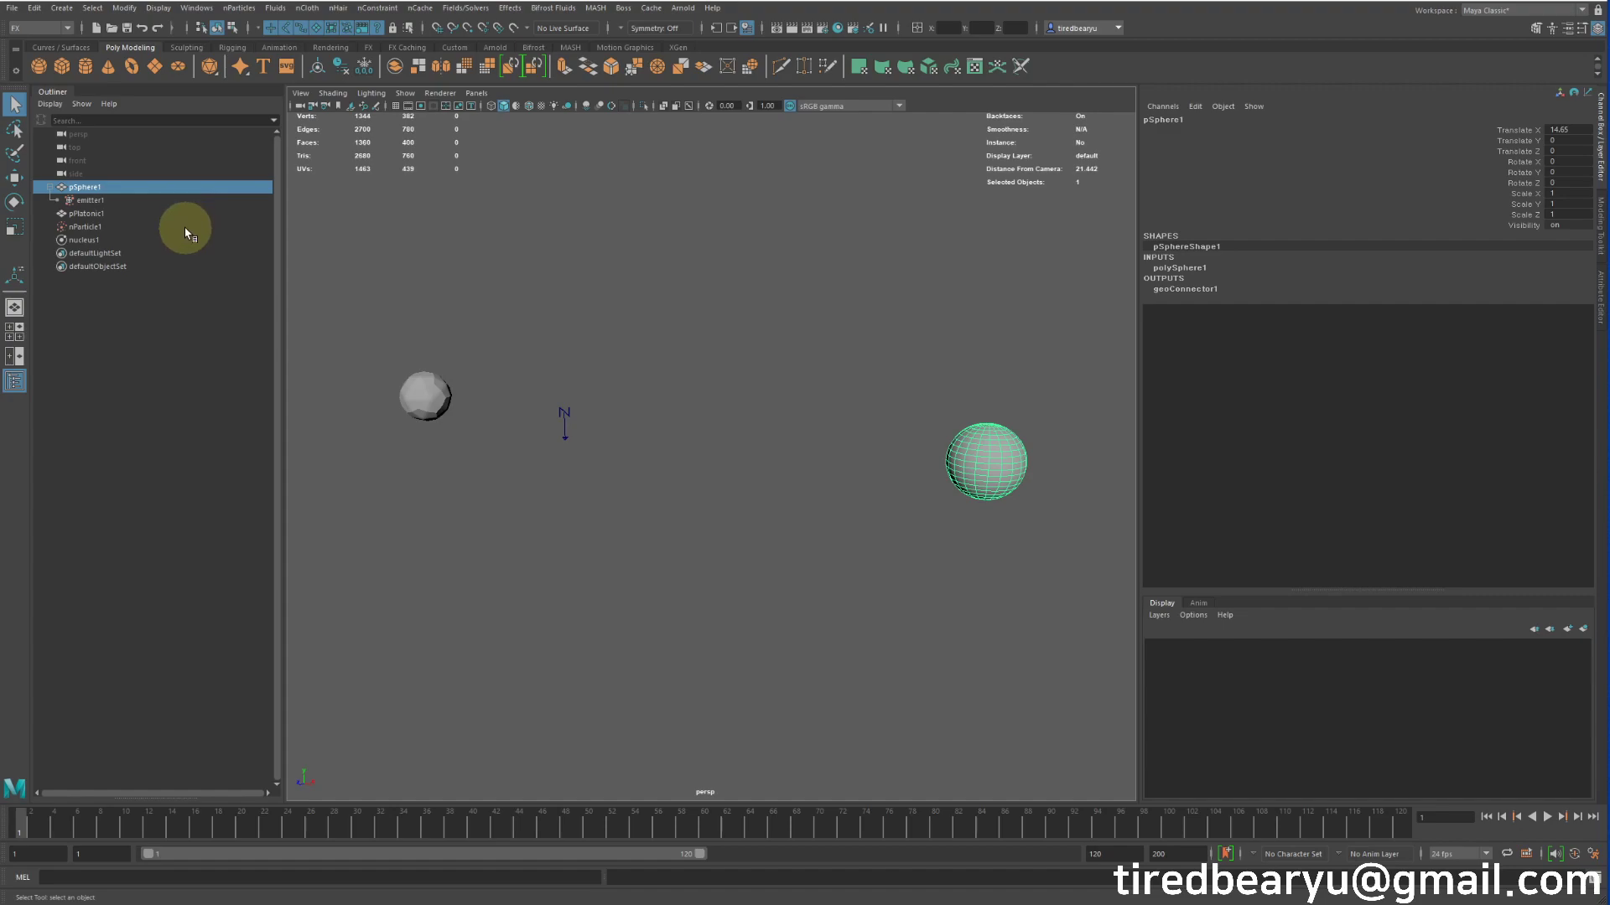
Set the Emitter Type of the sphere's emitter to Surface
left_click(92, 200)
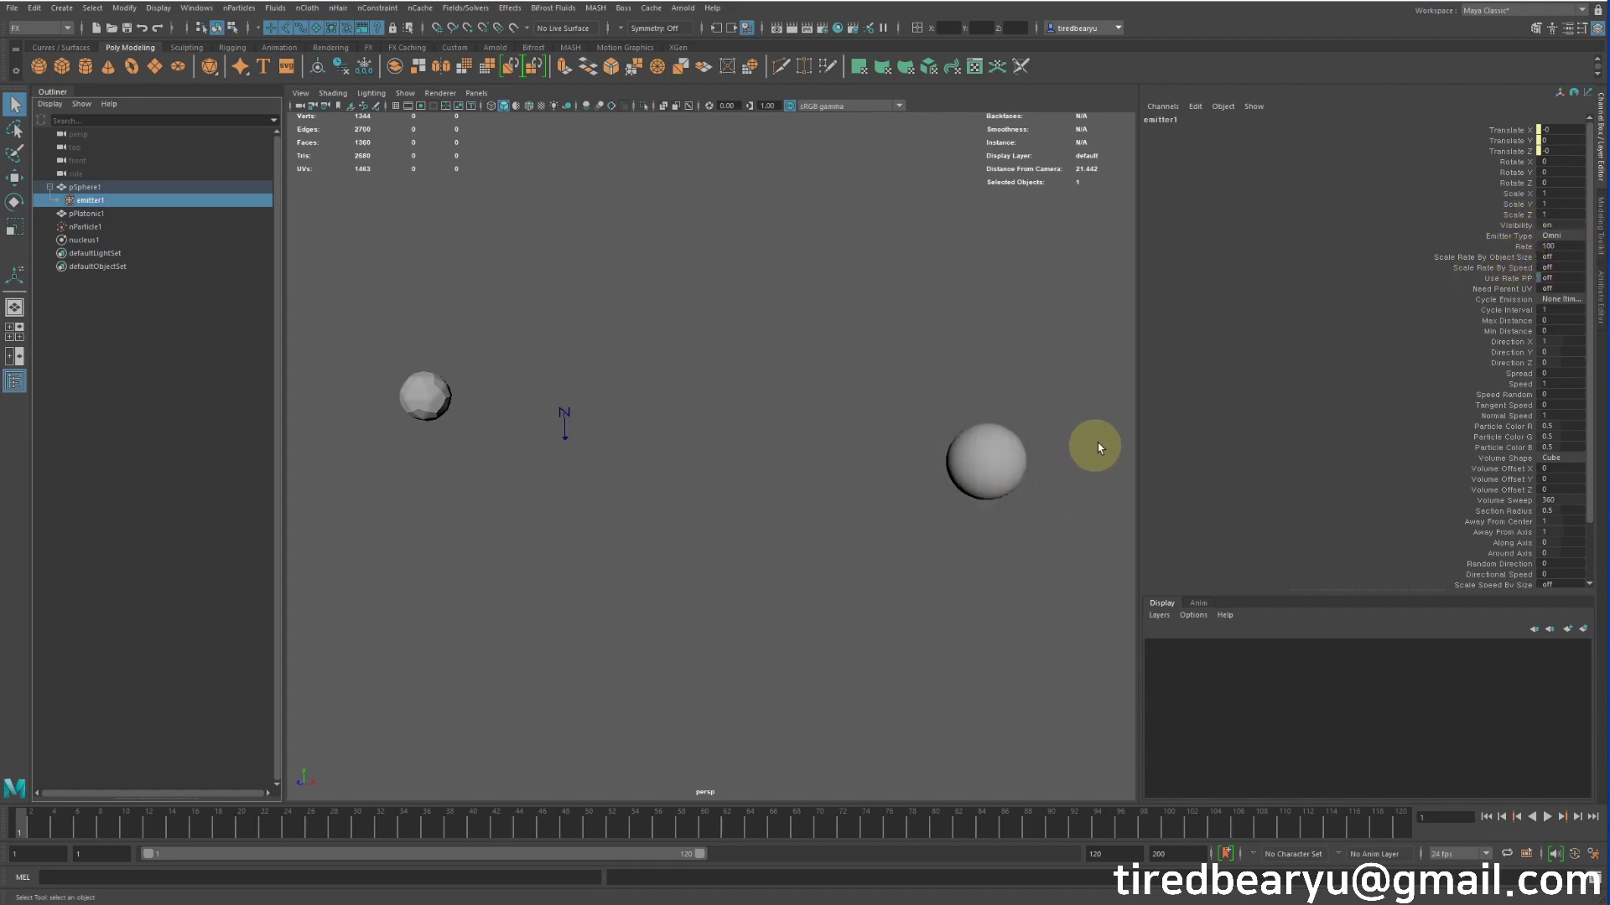
left_click(1558, 235)
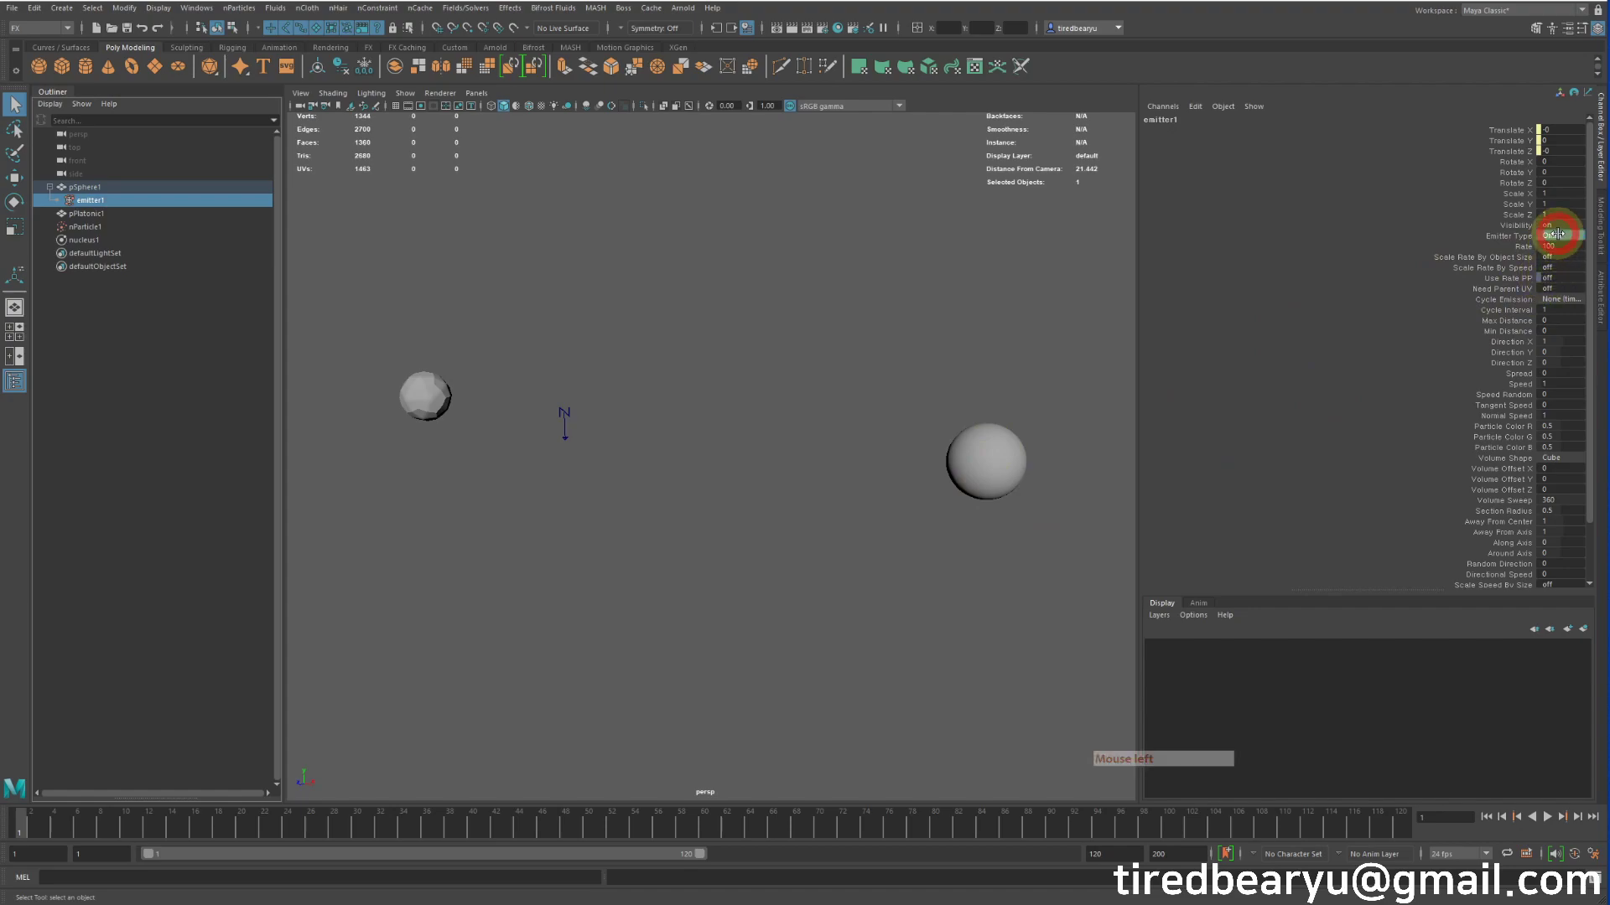
left_click(1564, 274)
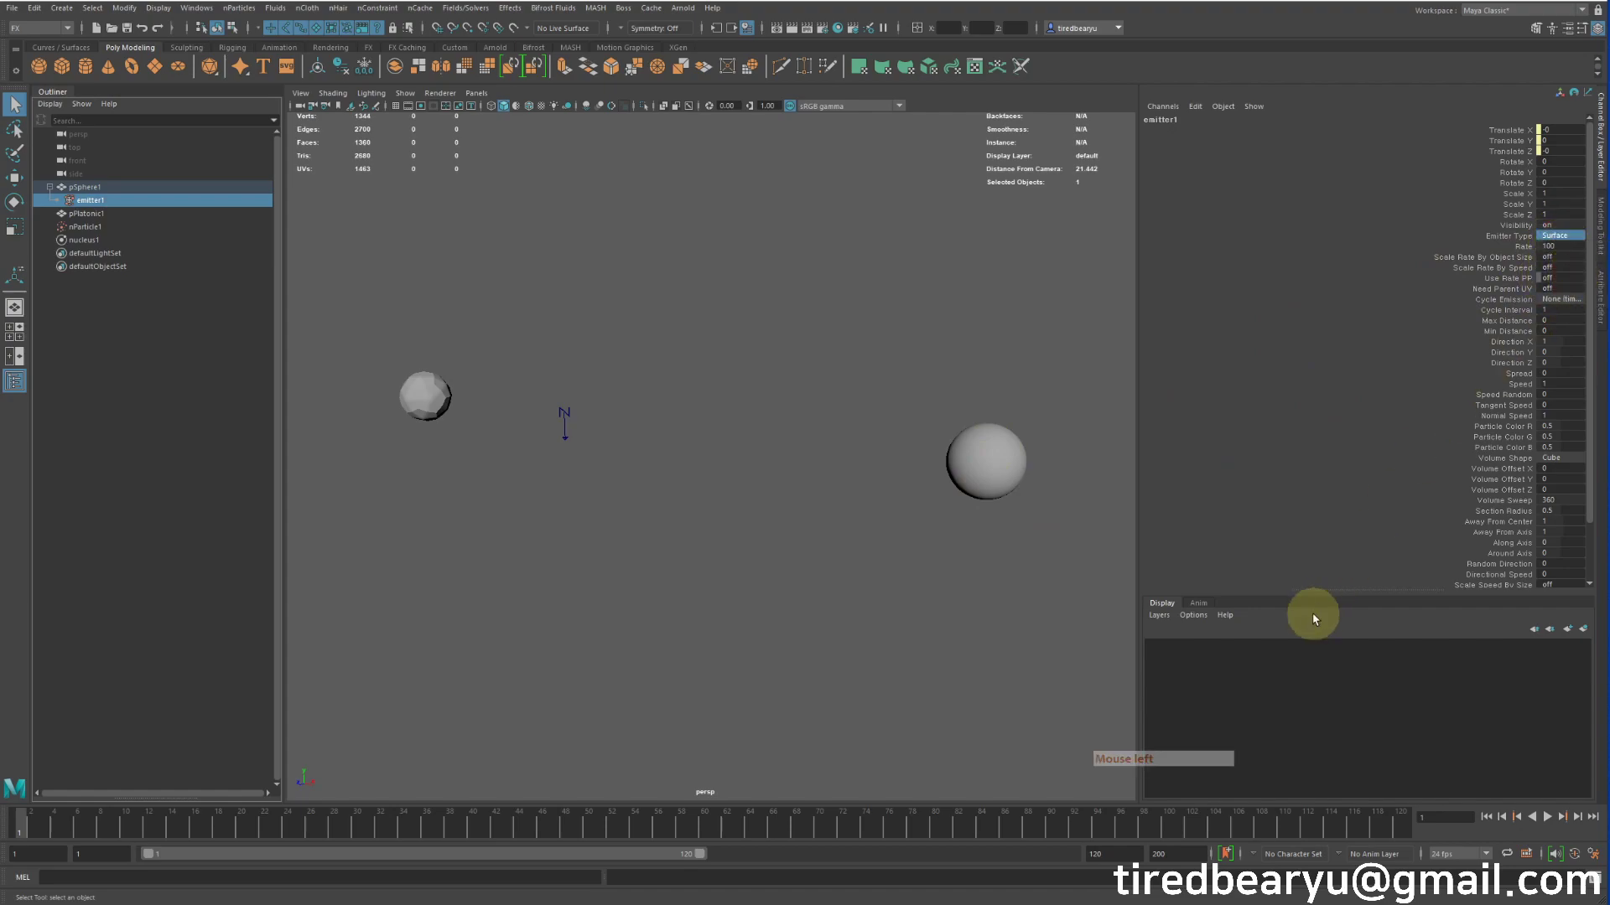
Play the surface emission from the start frame with the sphere and its emitter selected, and stop it
left_click(1487, 817)
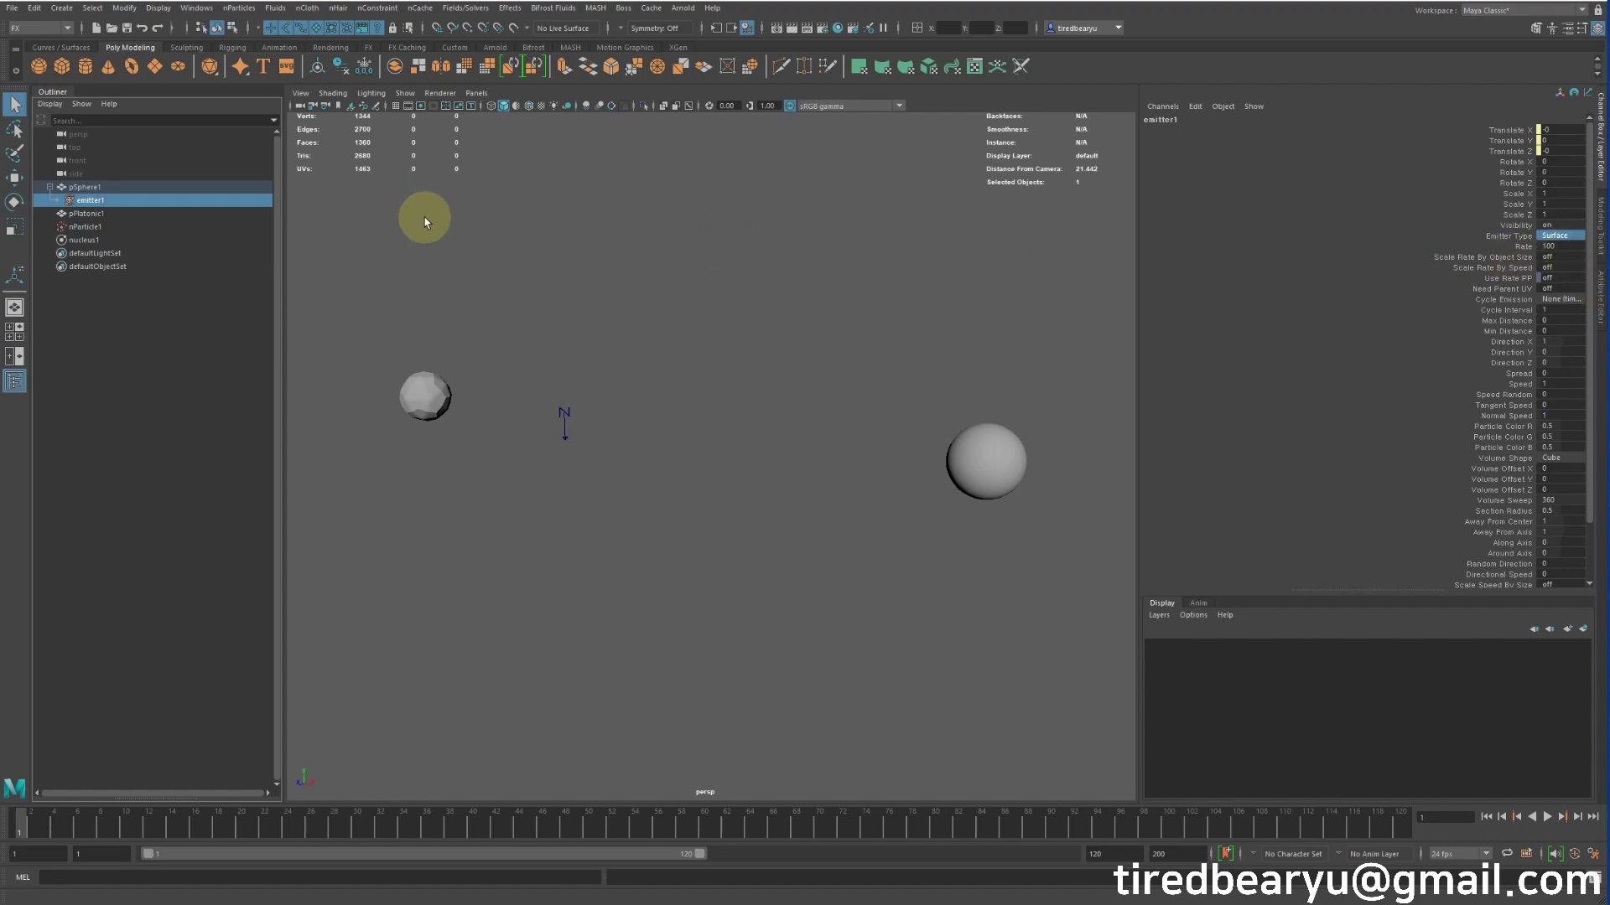
left_click_drag(776, 342, 1020, 501)
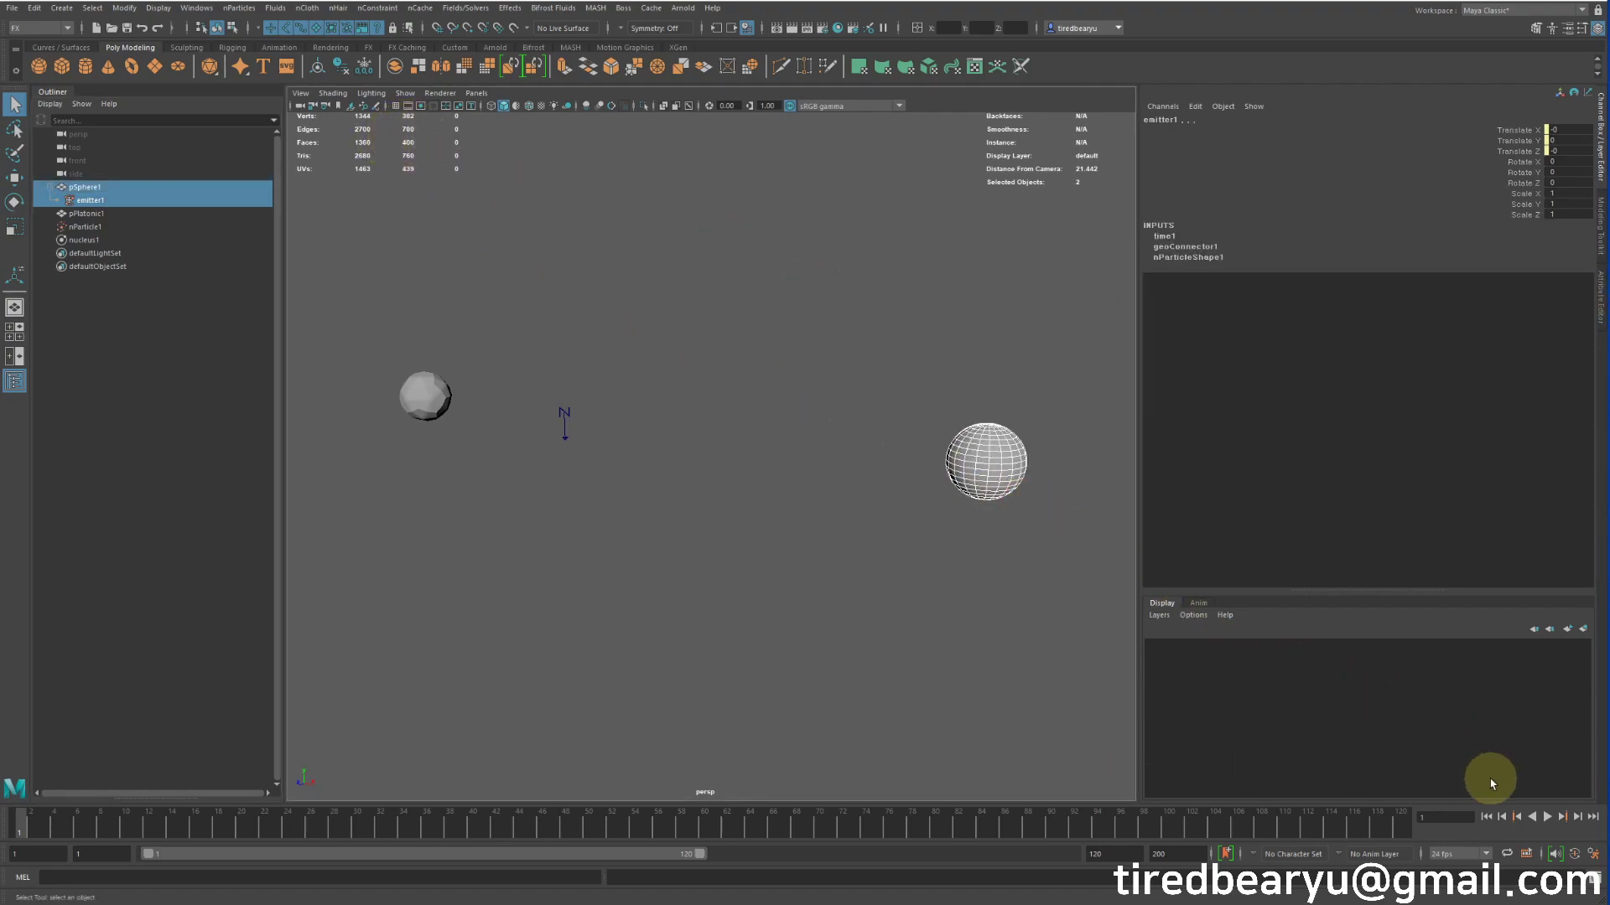
left_click(1548, 817)
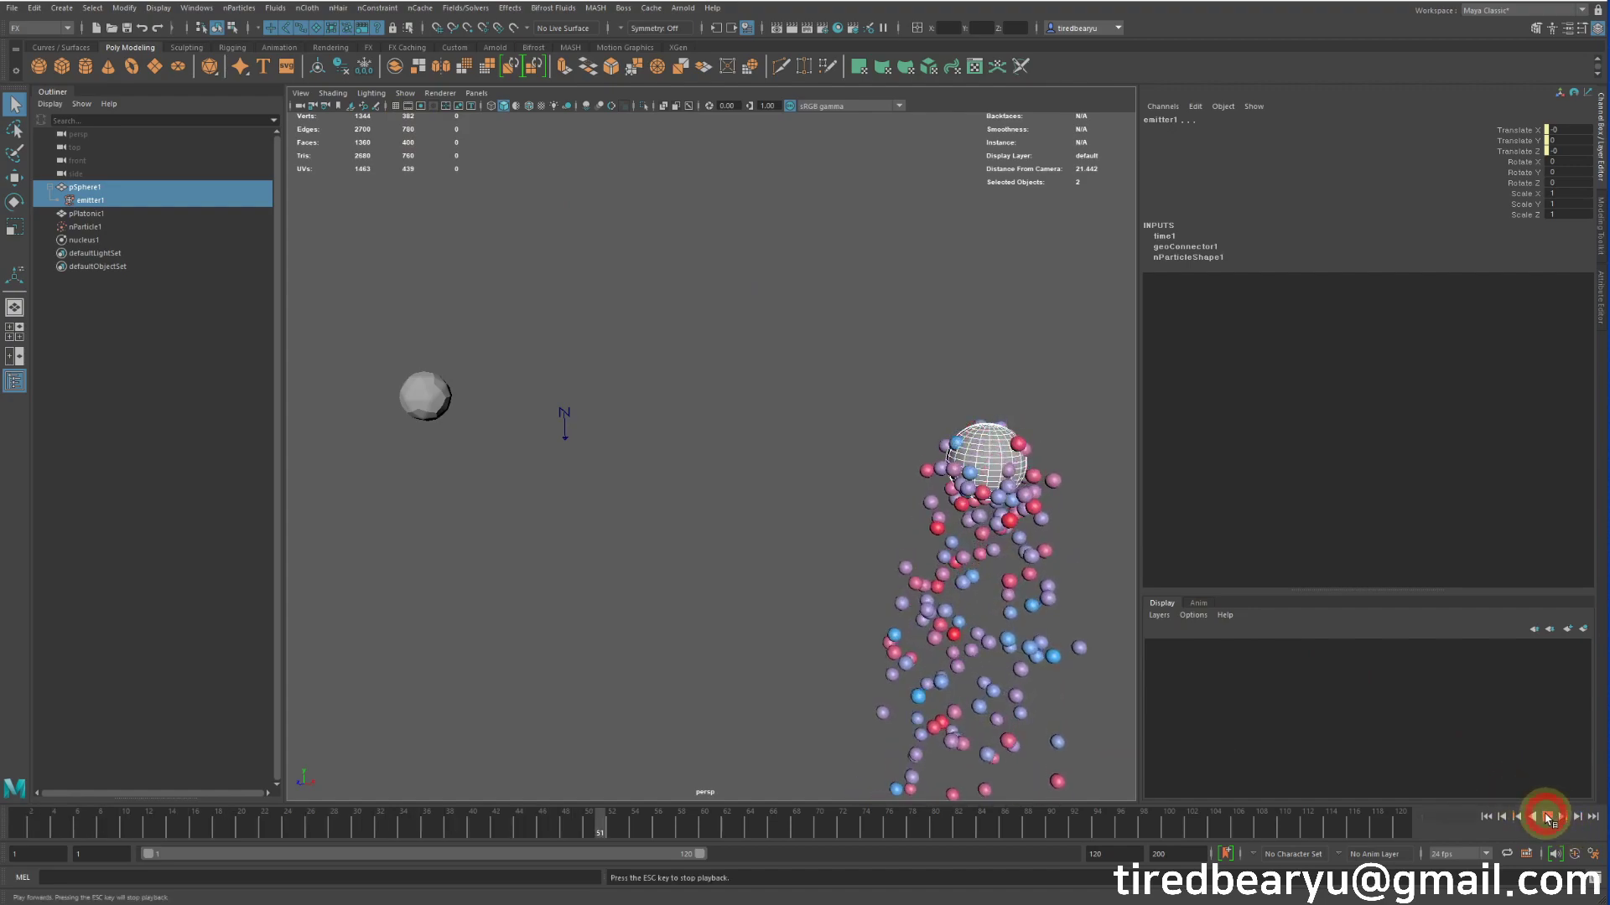
left_click(1010, 544)
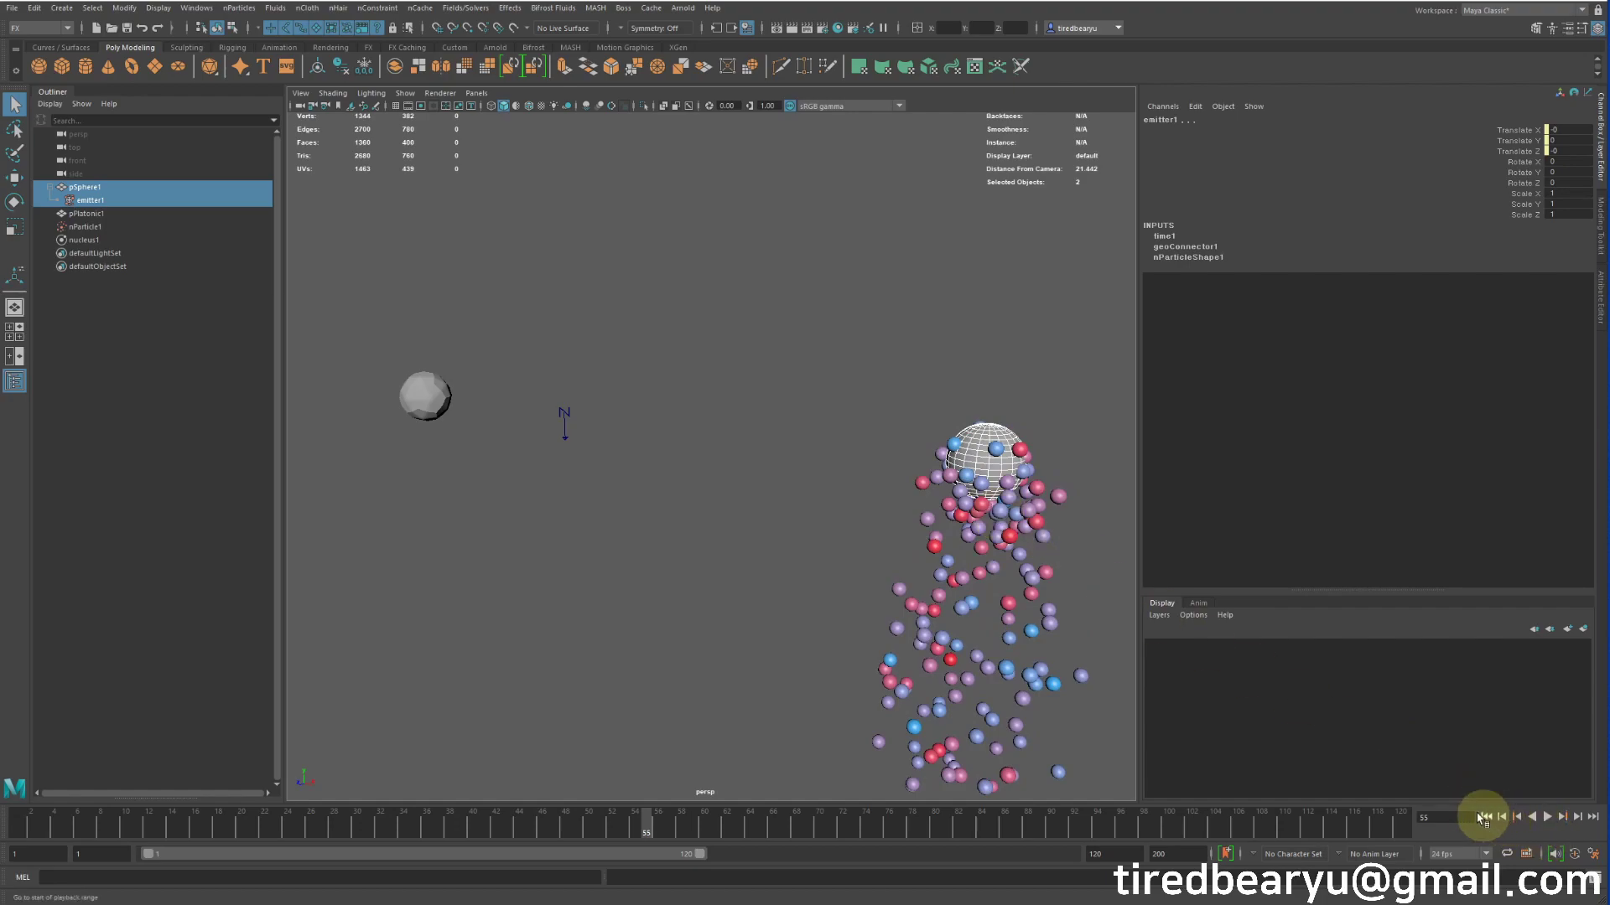
Inspect the nucleus solver's attributes and replay the emission from the start frame to check gravity's effect on the particles
left_click(91, 241)
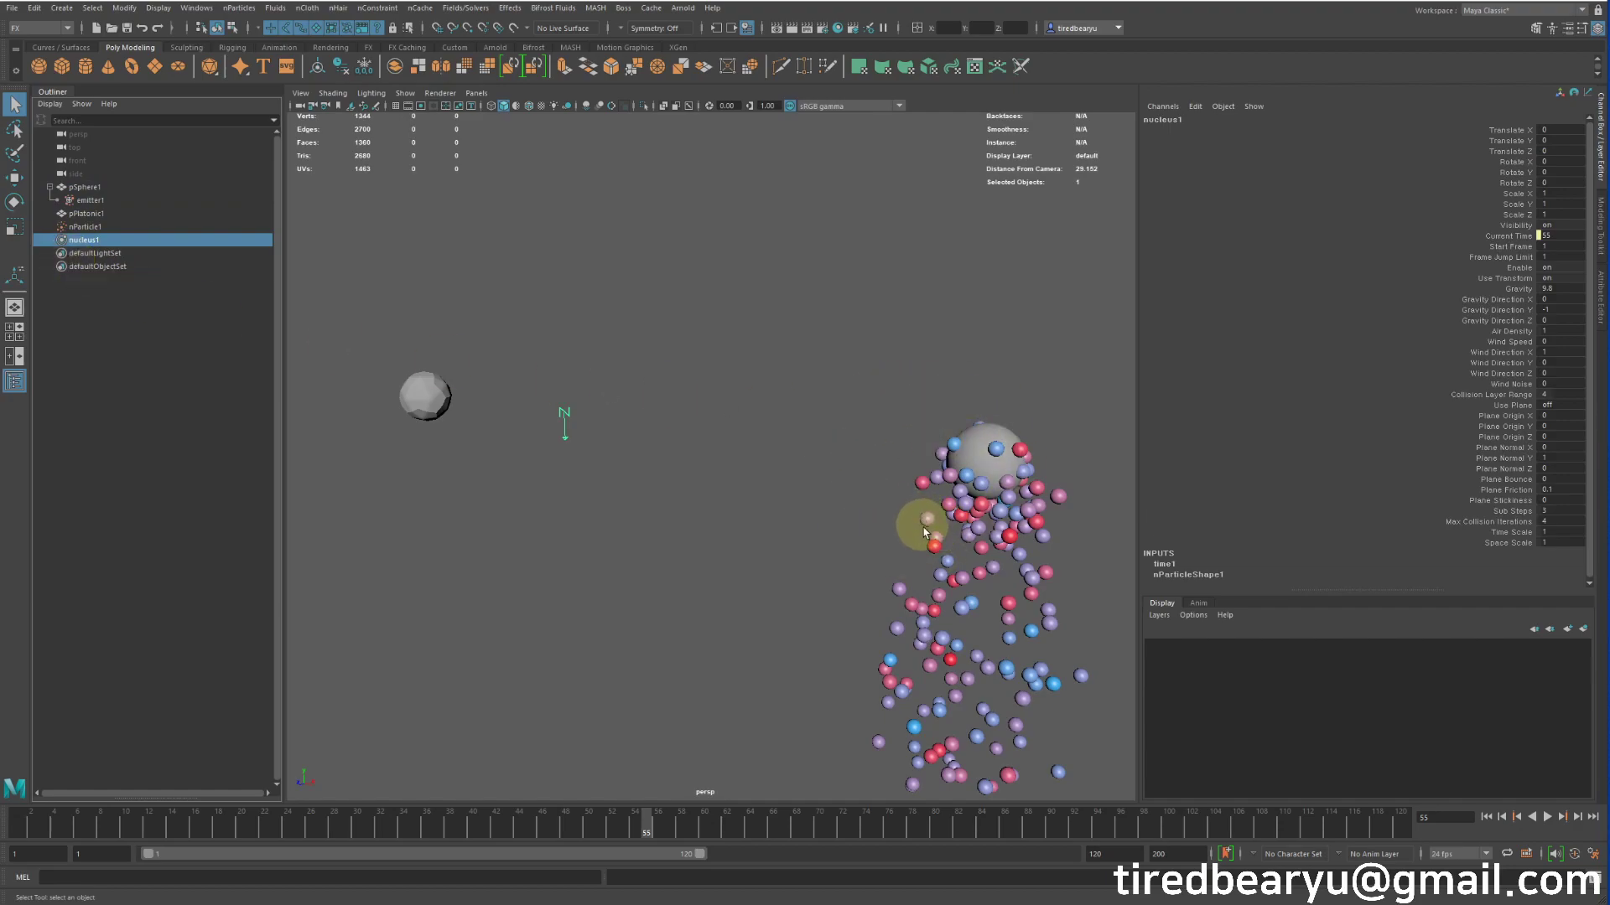
left_click(1486, 817)
left_click(1546, 816)
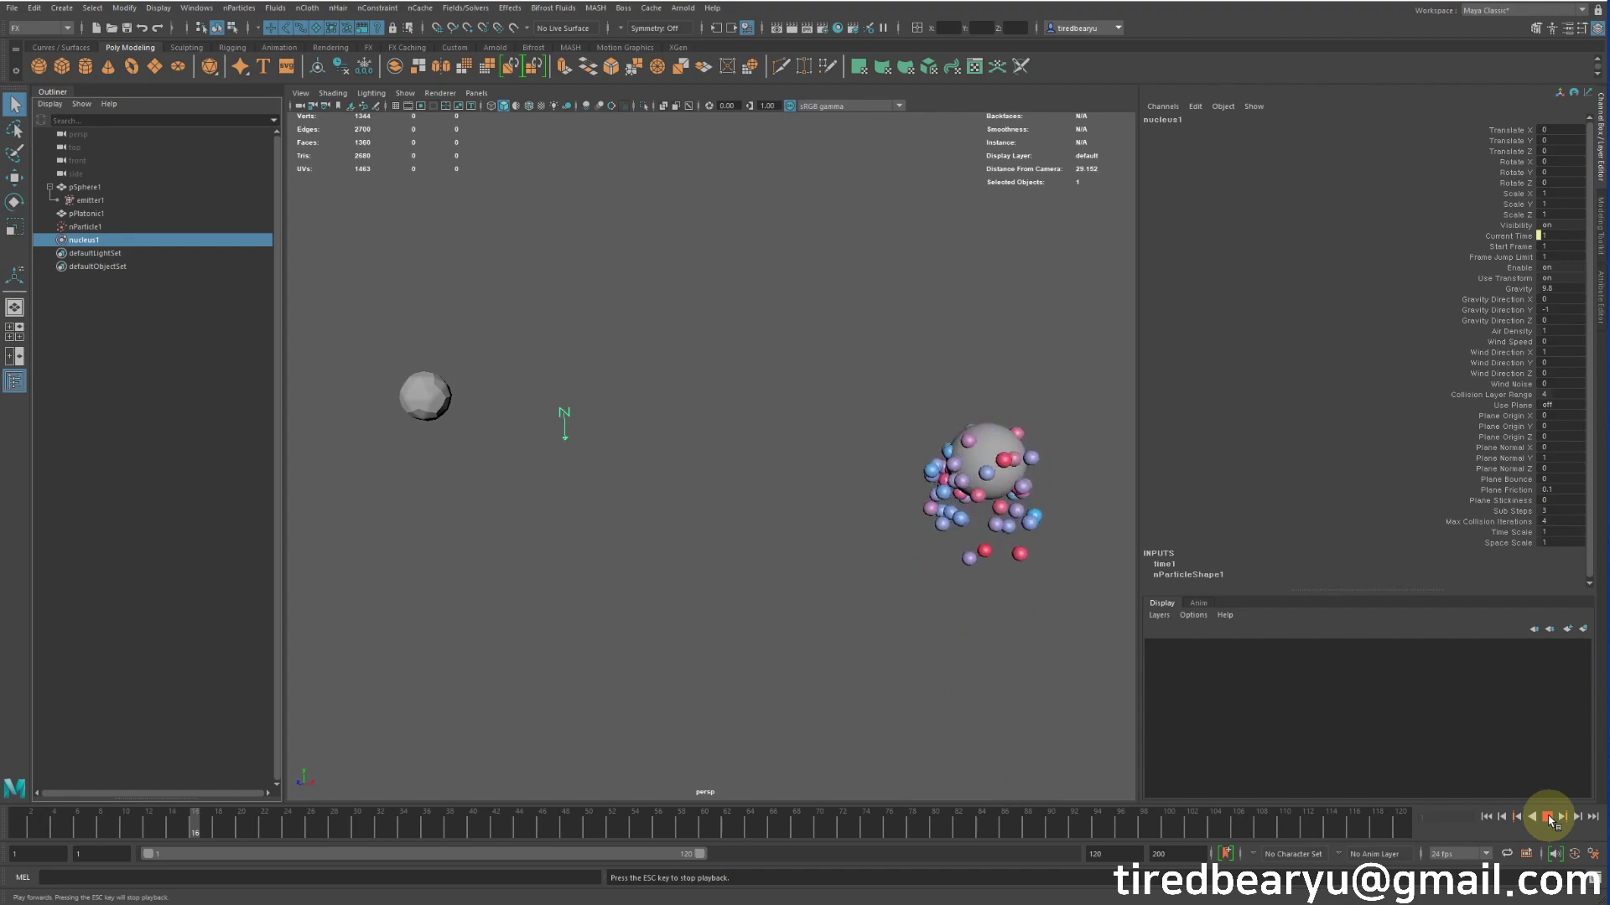
left_click(1549, 817)
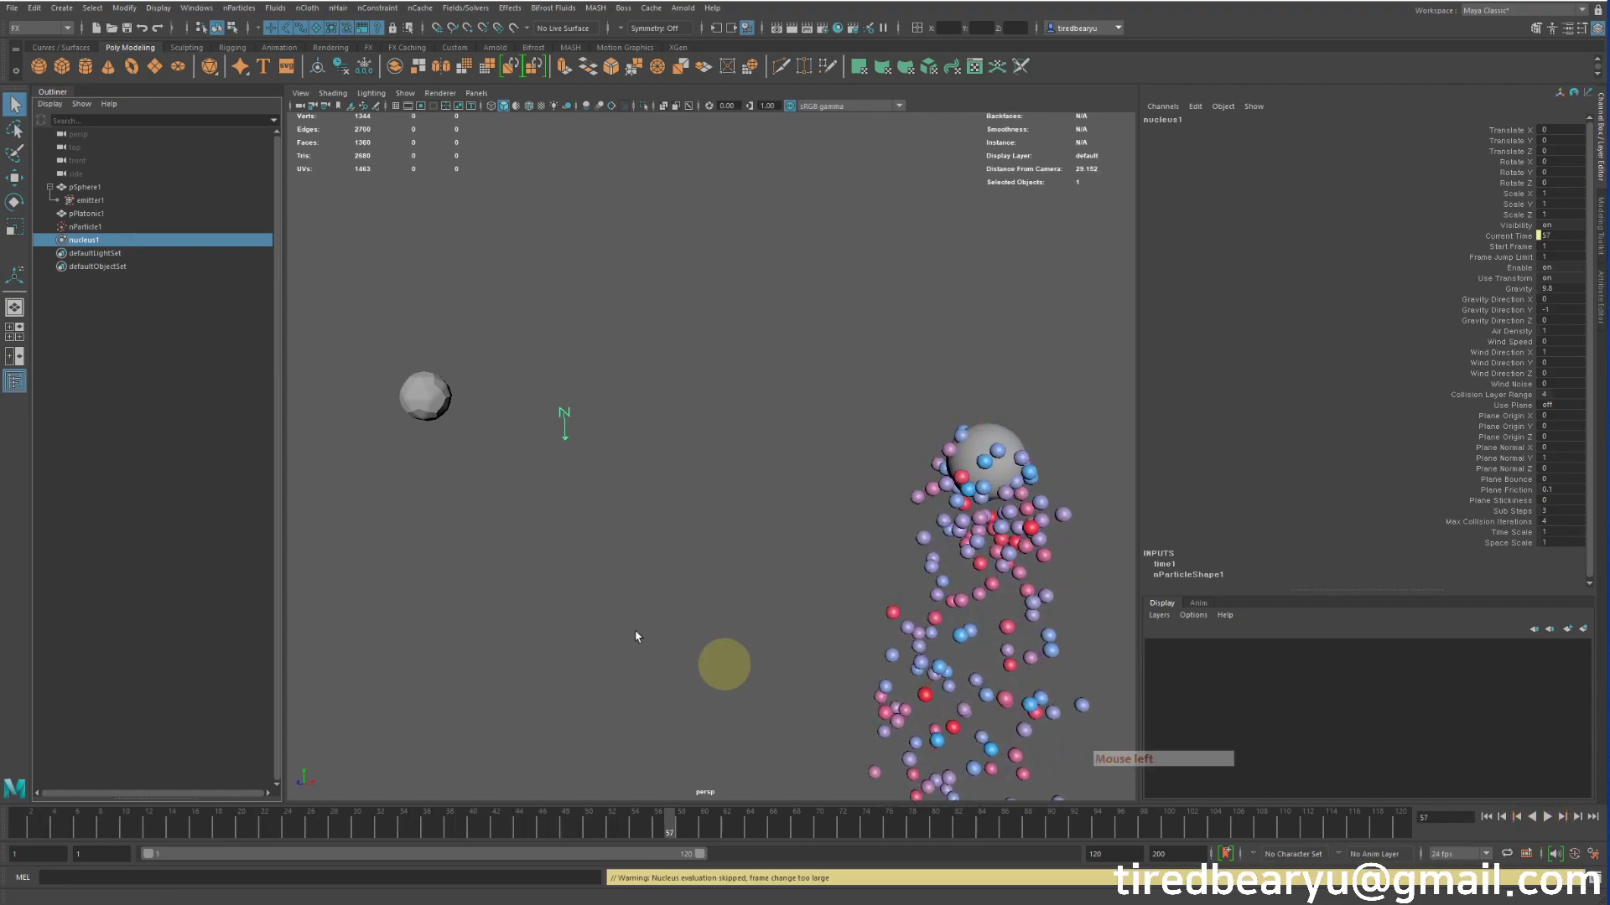
Make the platonic solid the Goal of the nParticles, selecting the particles first and the solid second
left_click(999, 659)
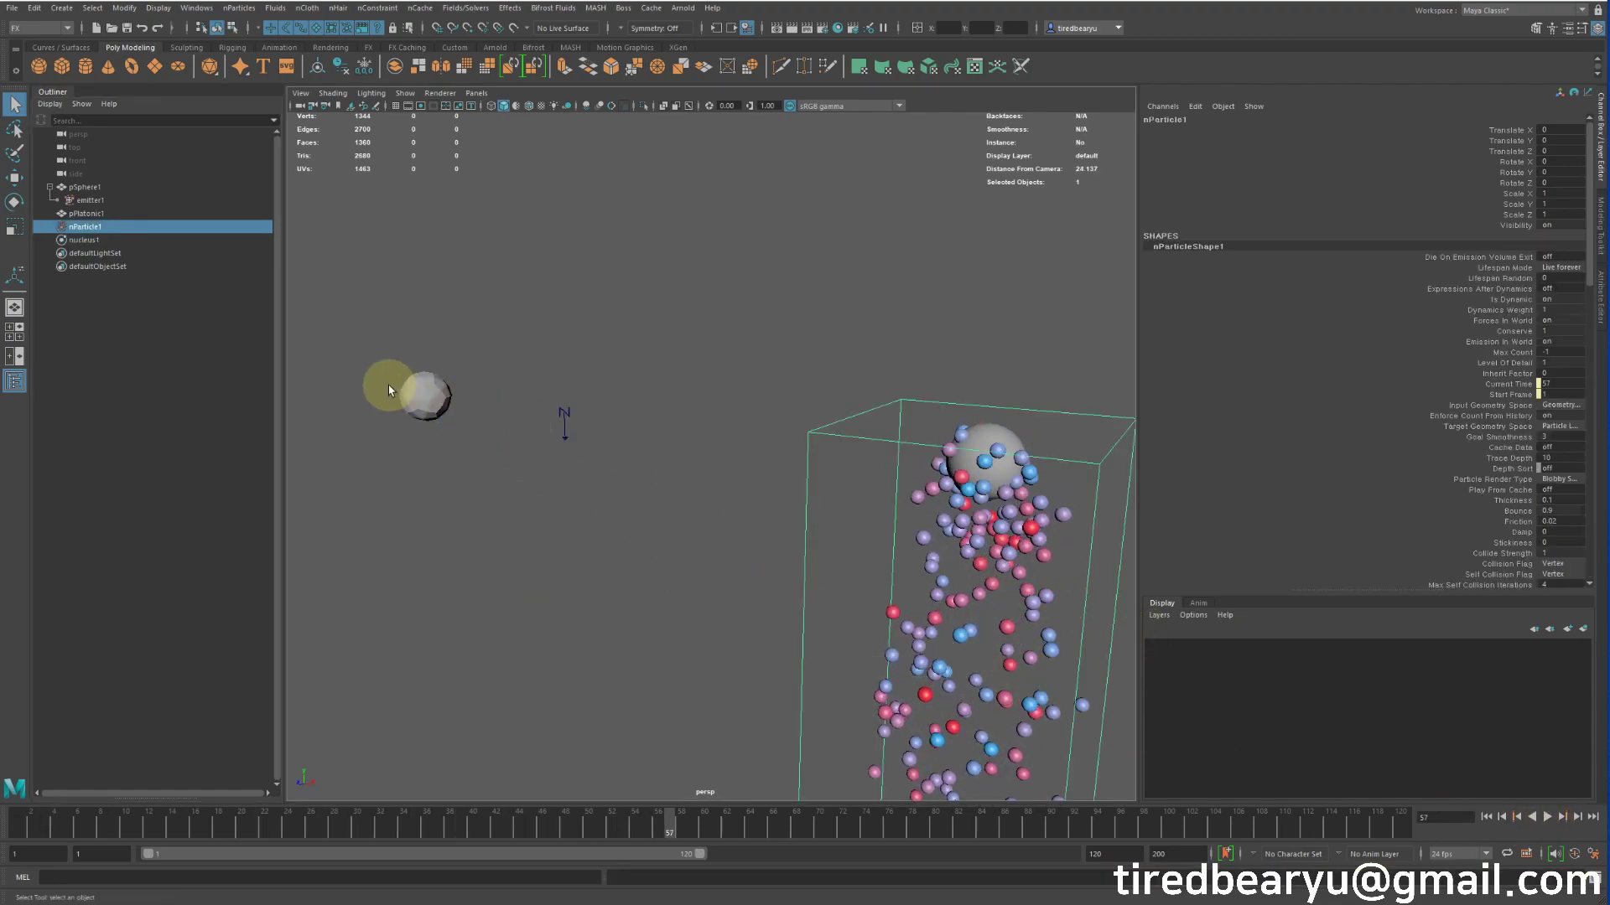
left_click(423, 397)
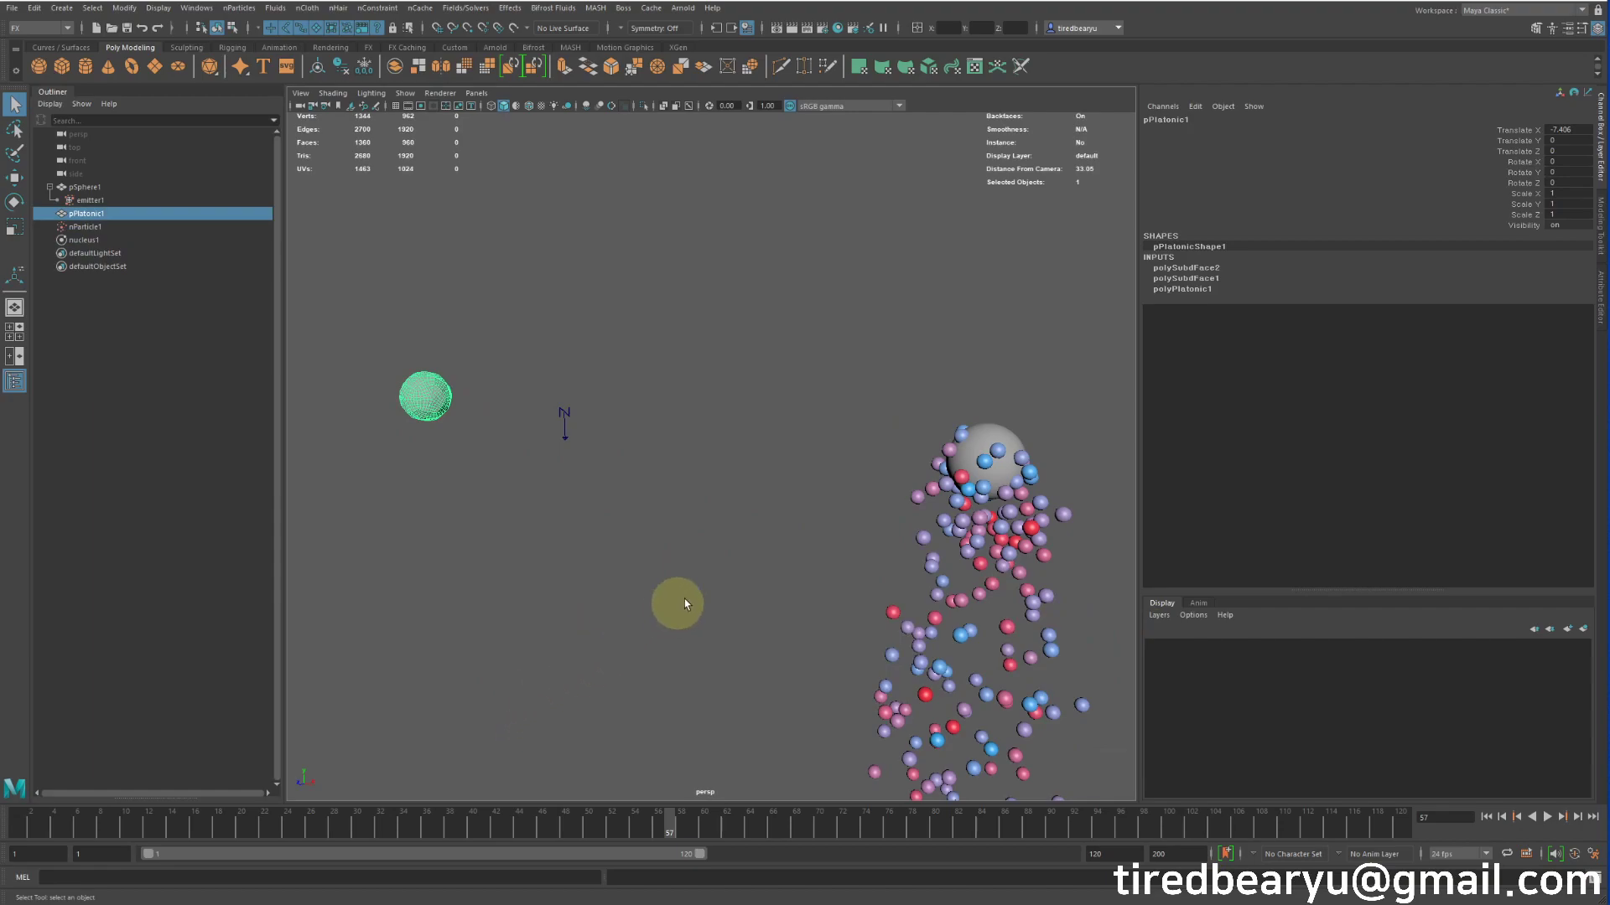
left_click(977, 571)
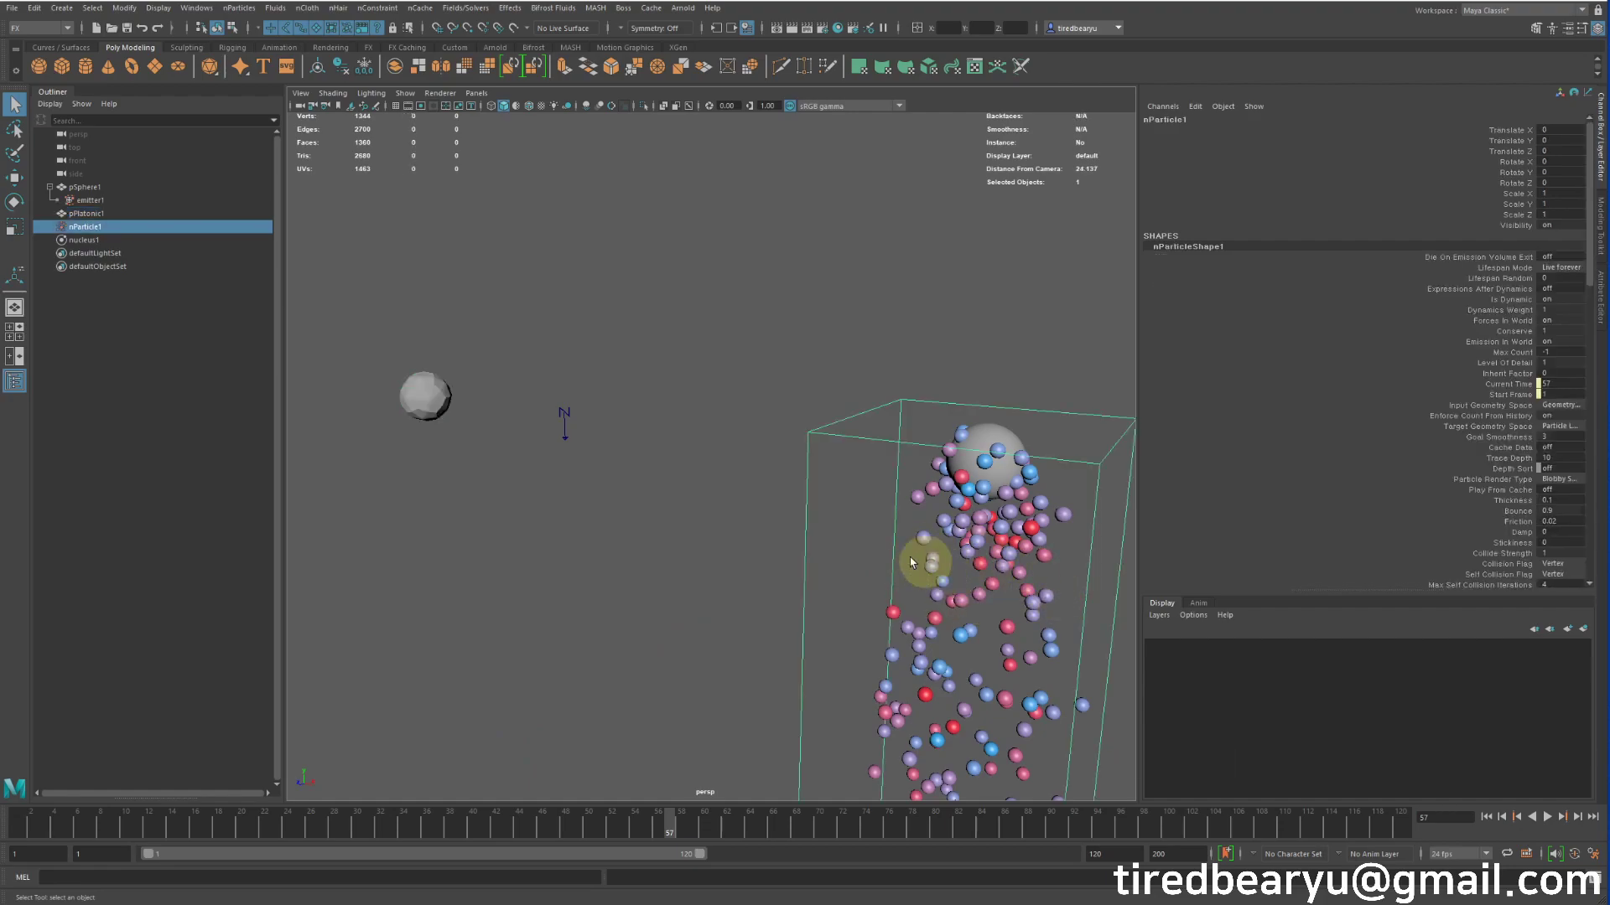
left_click(431, 407, "shift")
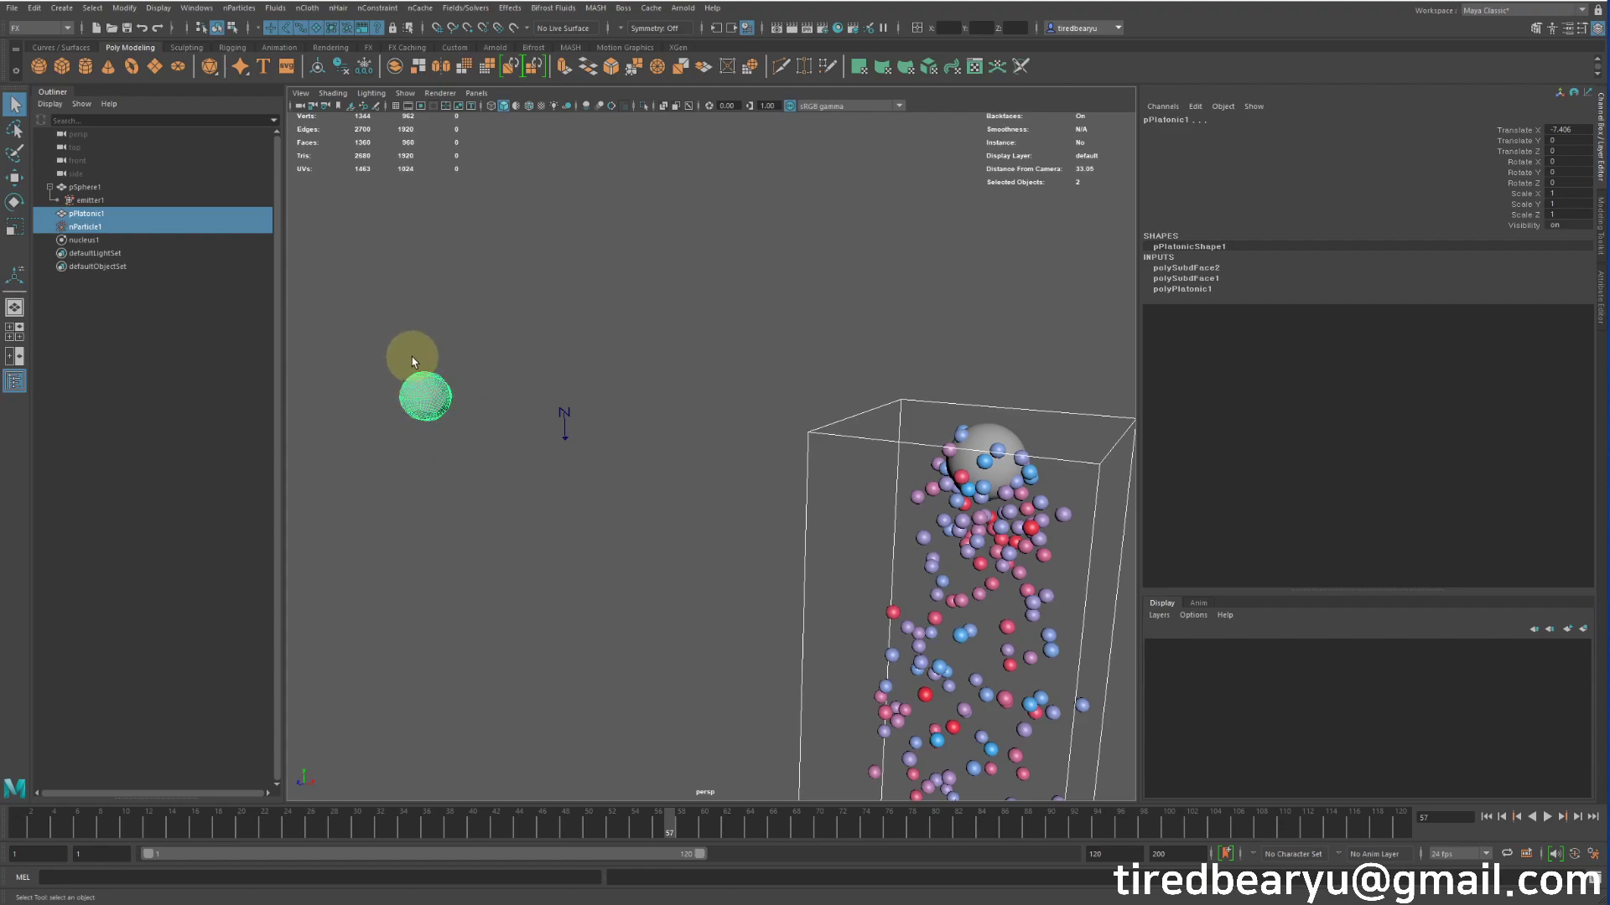
left_click(237, 8)
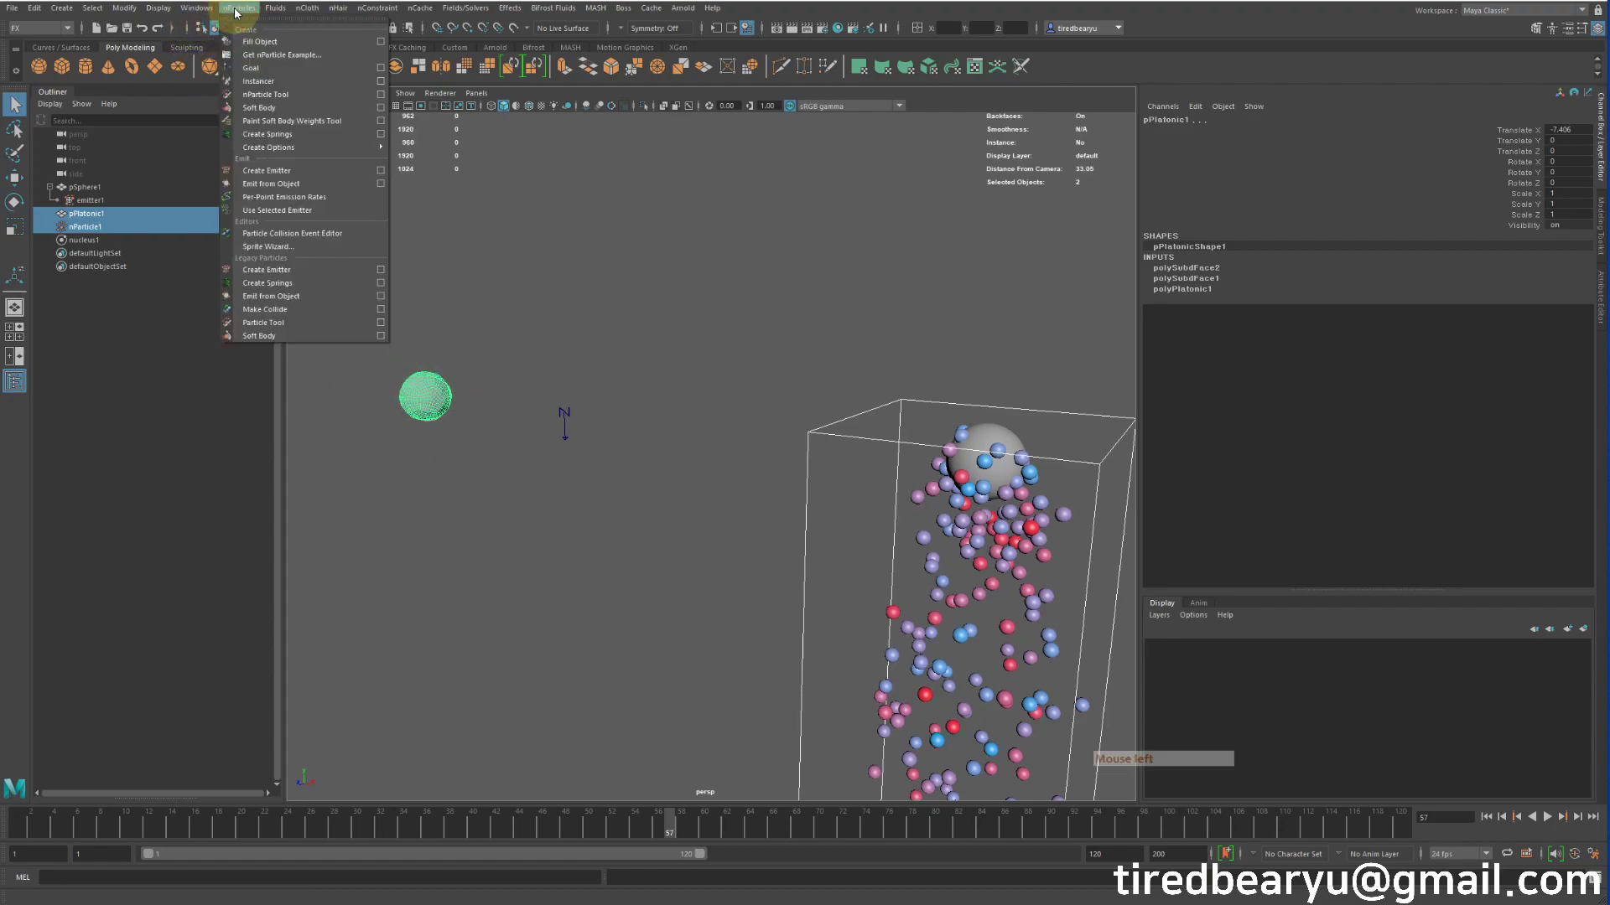
left_click(276, 70)
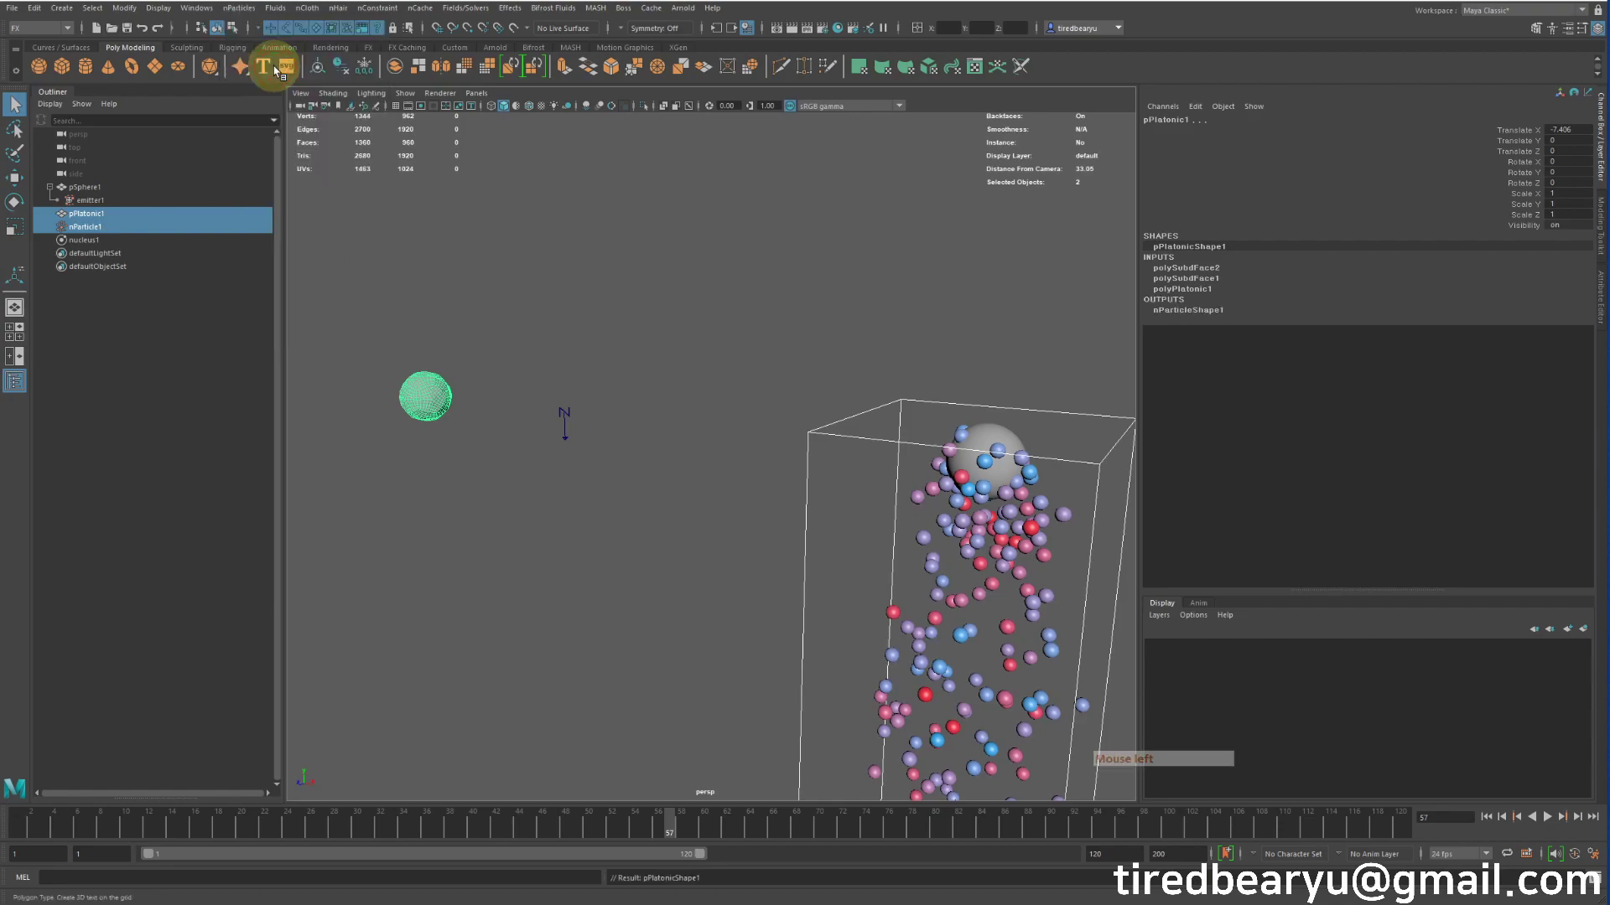
Play the goal simulation from the start frame, stop it and examine how the particles gather around the platonic solid
left_click(1487, 817)
left_click(1548, 817)
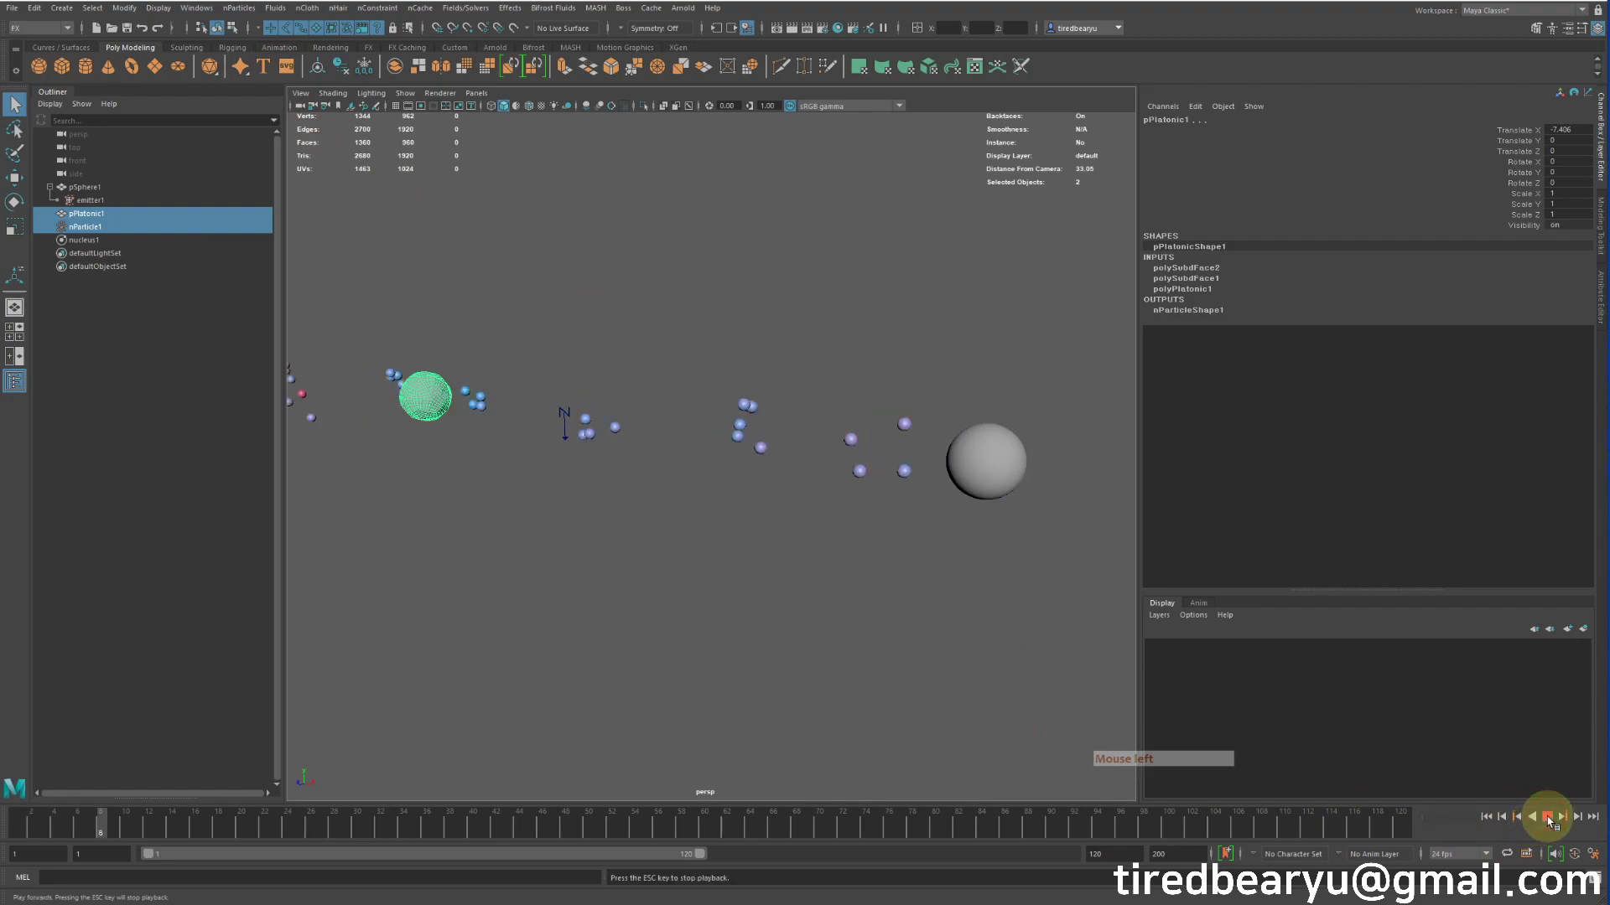
middle_click_drag(764, 696, 914, 695, "alt")
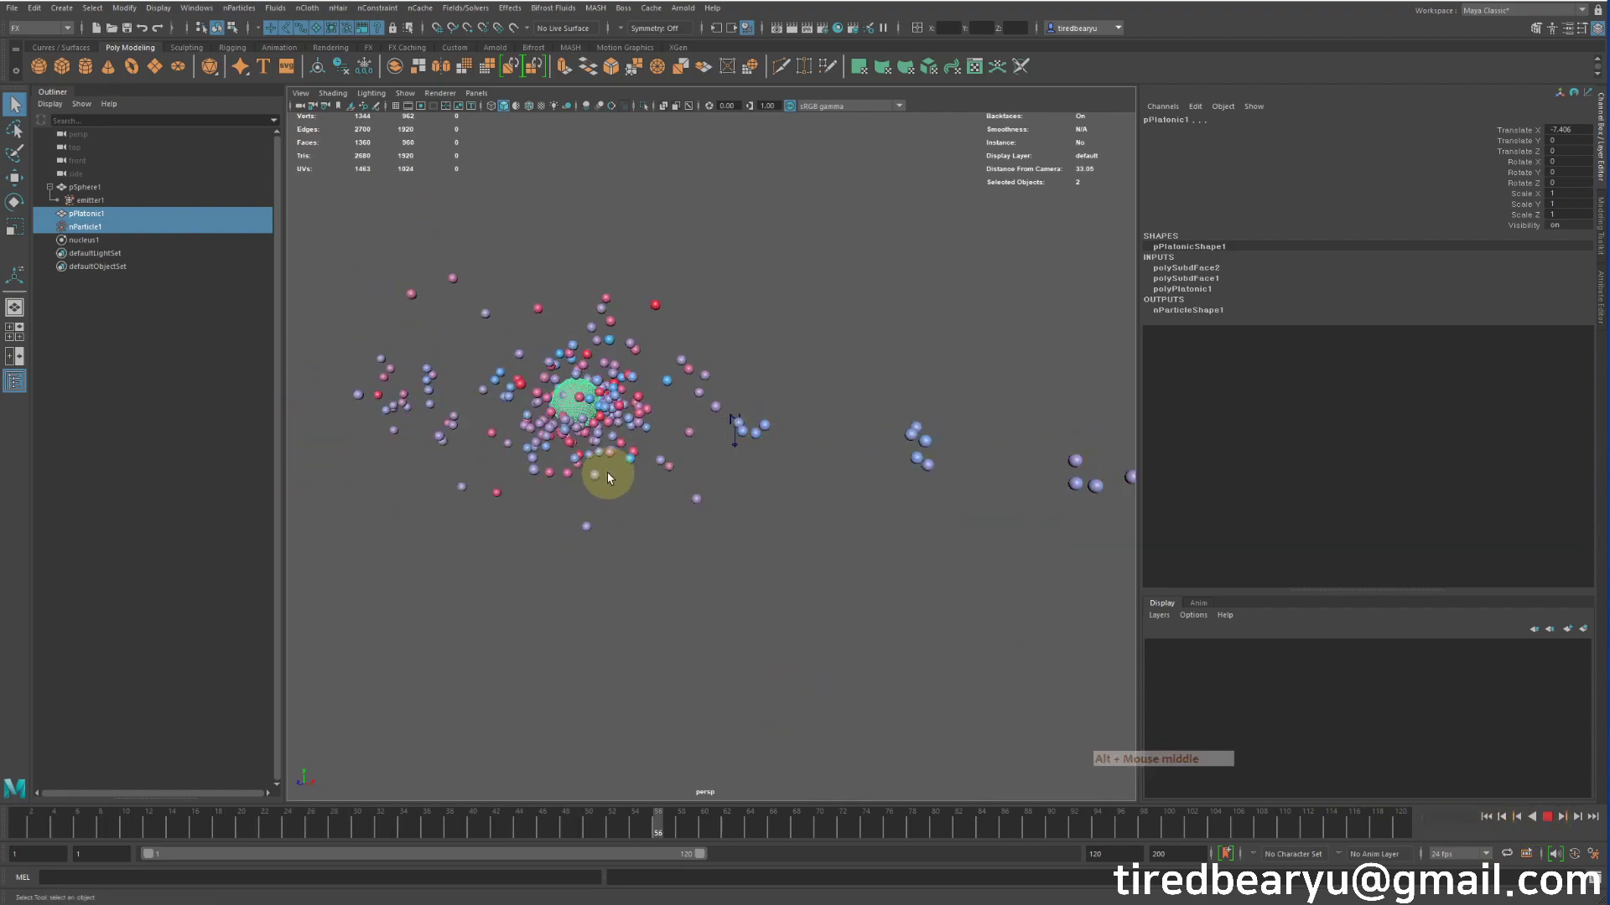
middle_click_drag(767, 588, 719, 610, "alt")
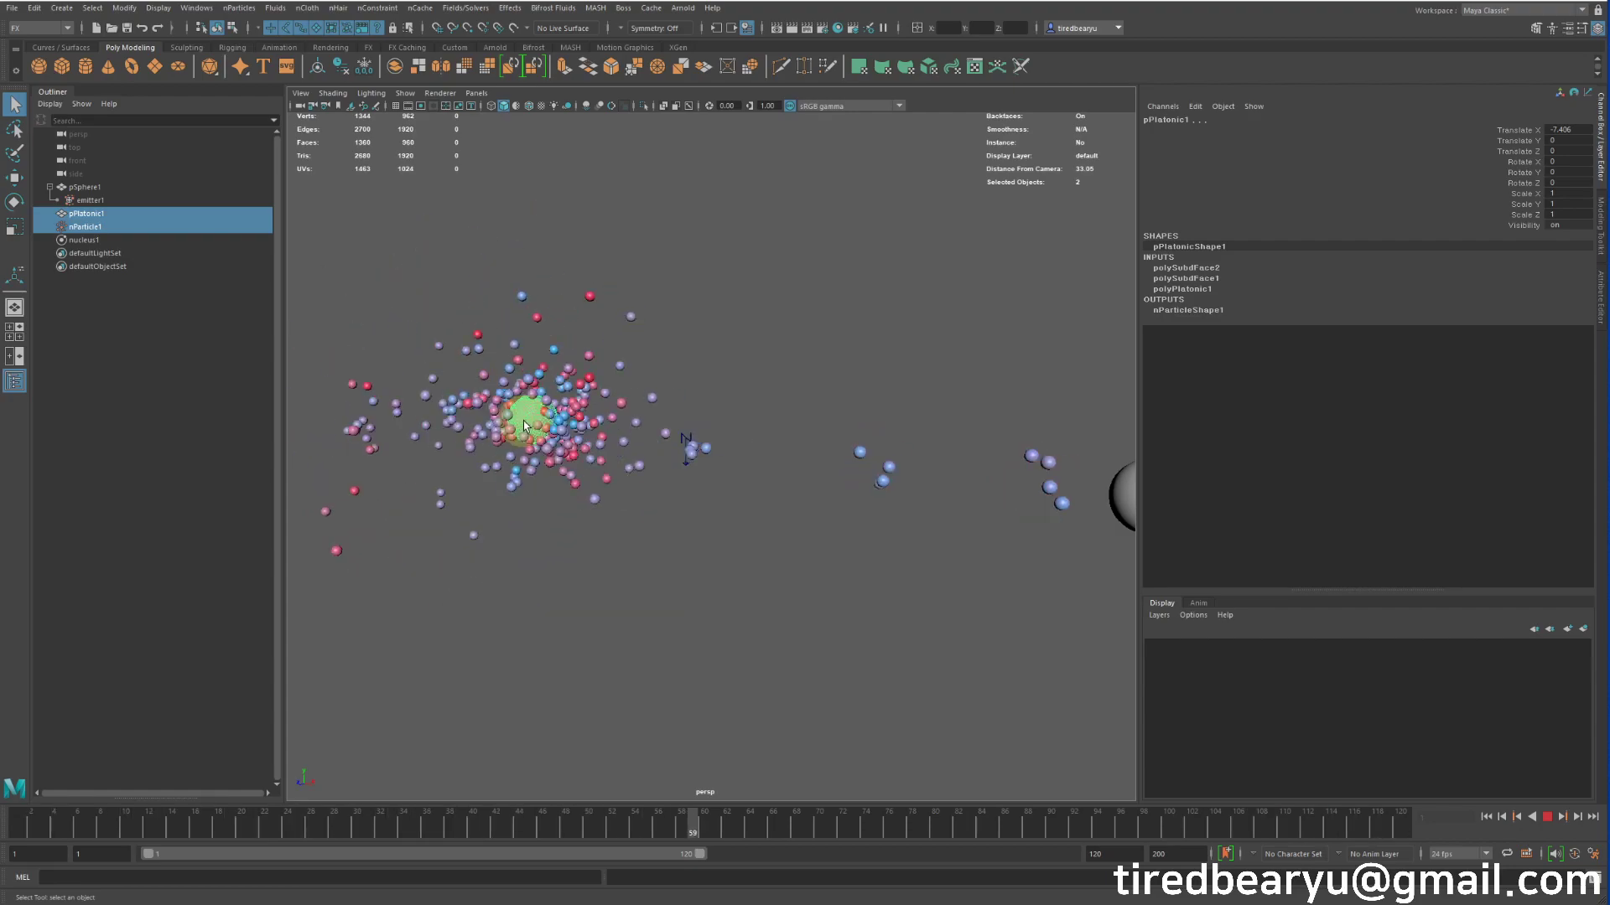
left_click(1557, 821)
left_click_drag(1135, 683, 787, 484, "alt")
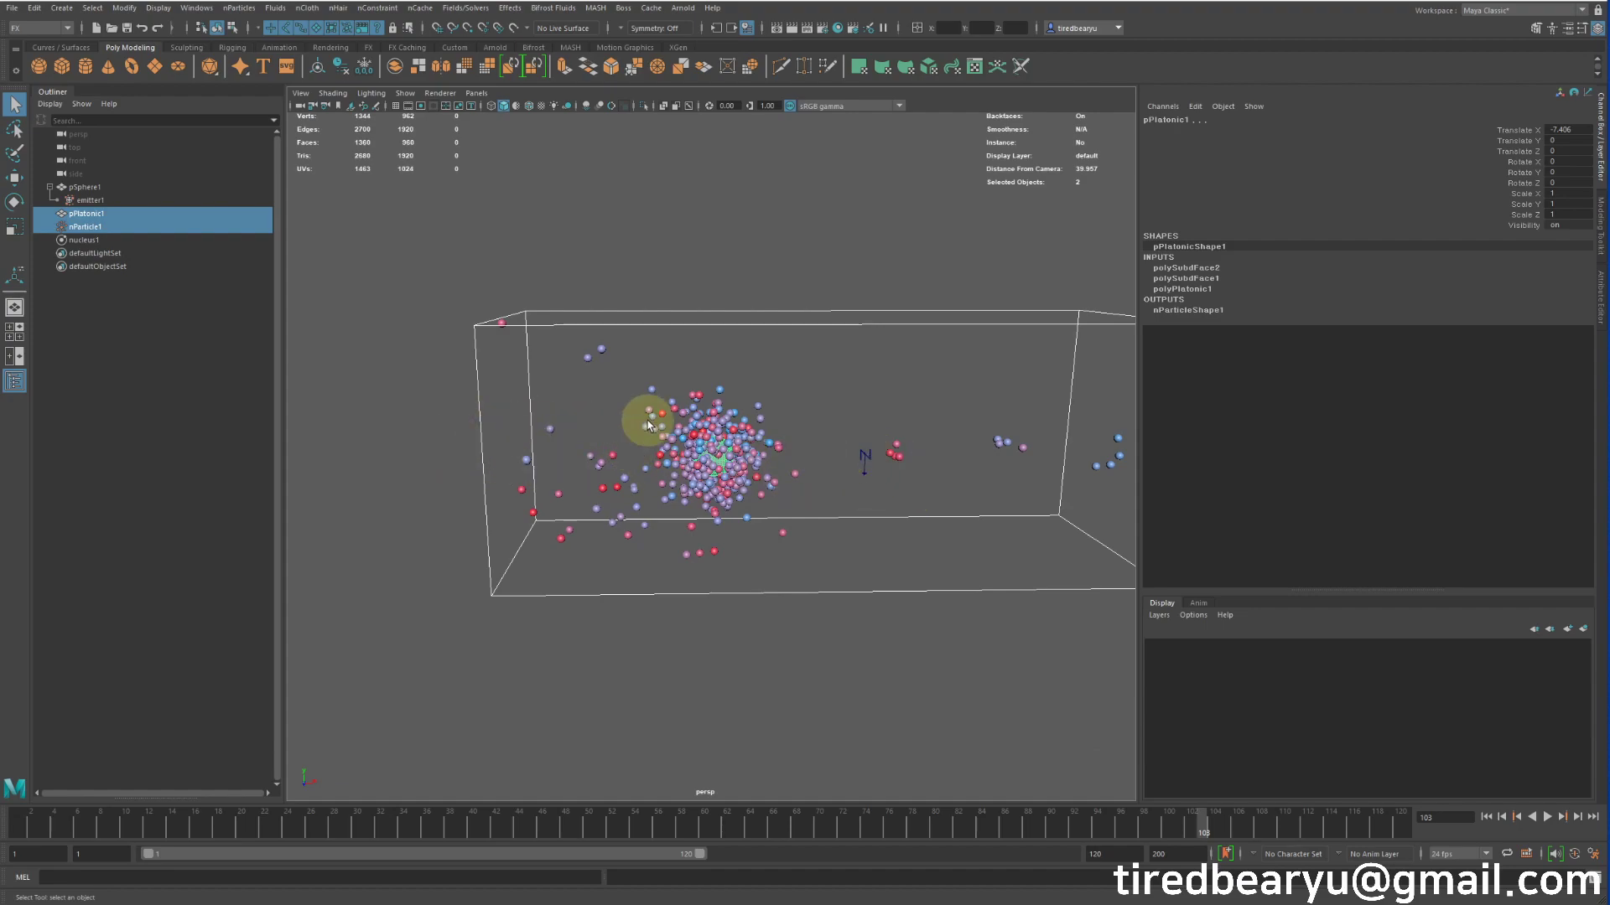
left_click_drag(642, 430, 719, 467, "alt")
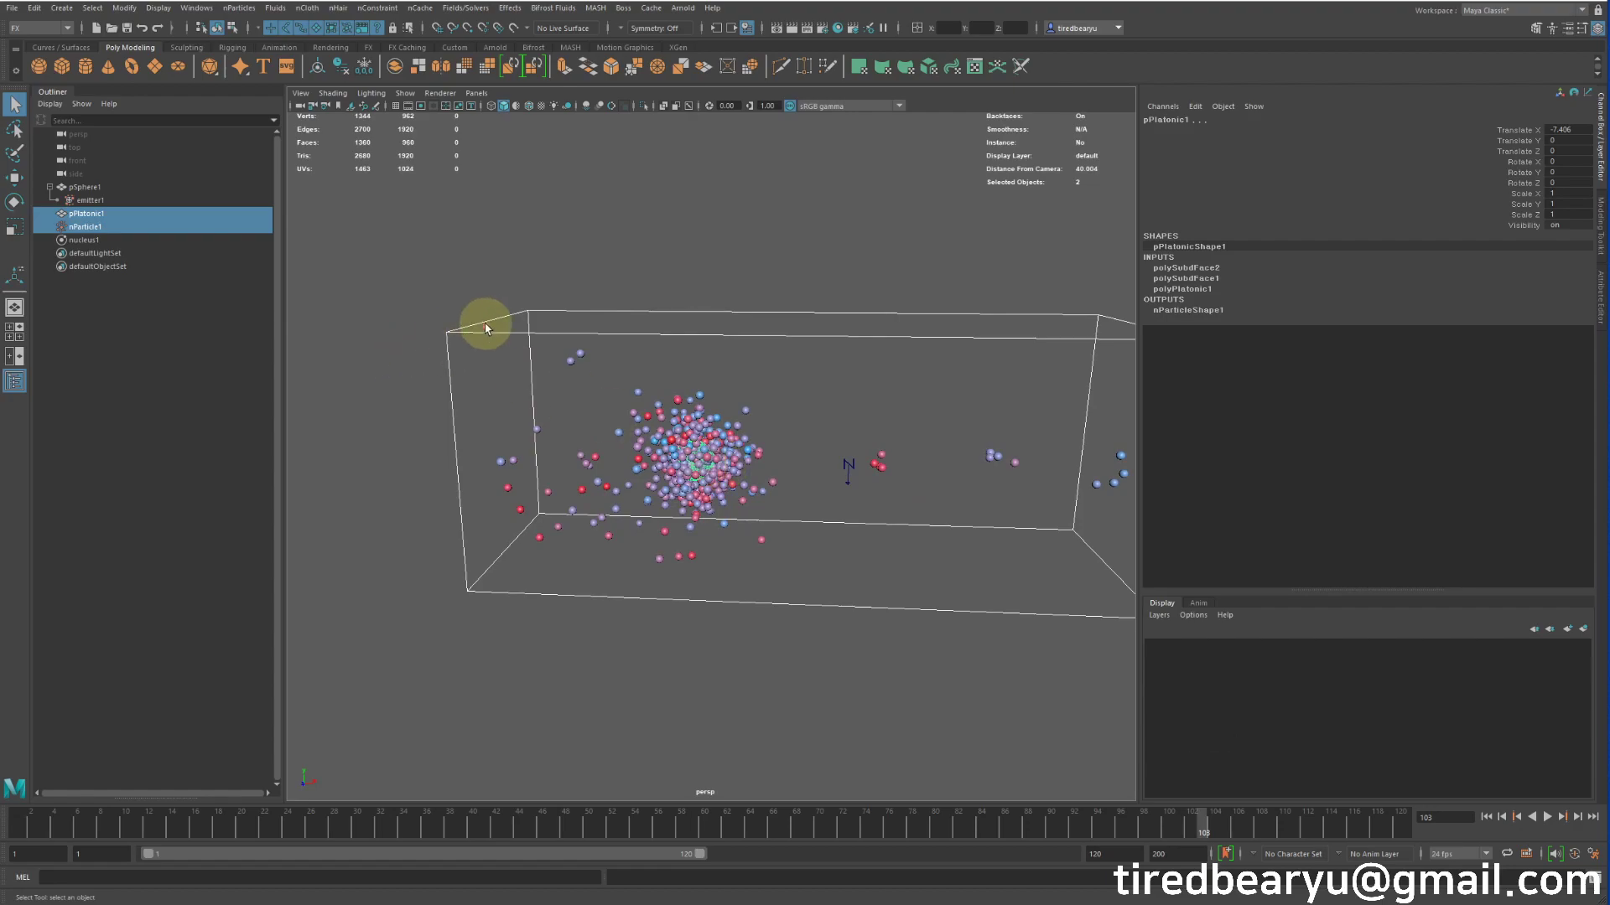
Set the nParticle object's Conserve attribute to 0
left_click(842, 320)
left_click_drag(940, 496, 862, 416)
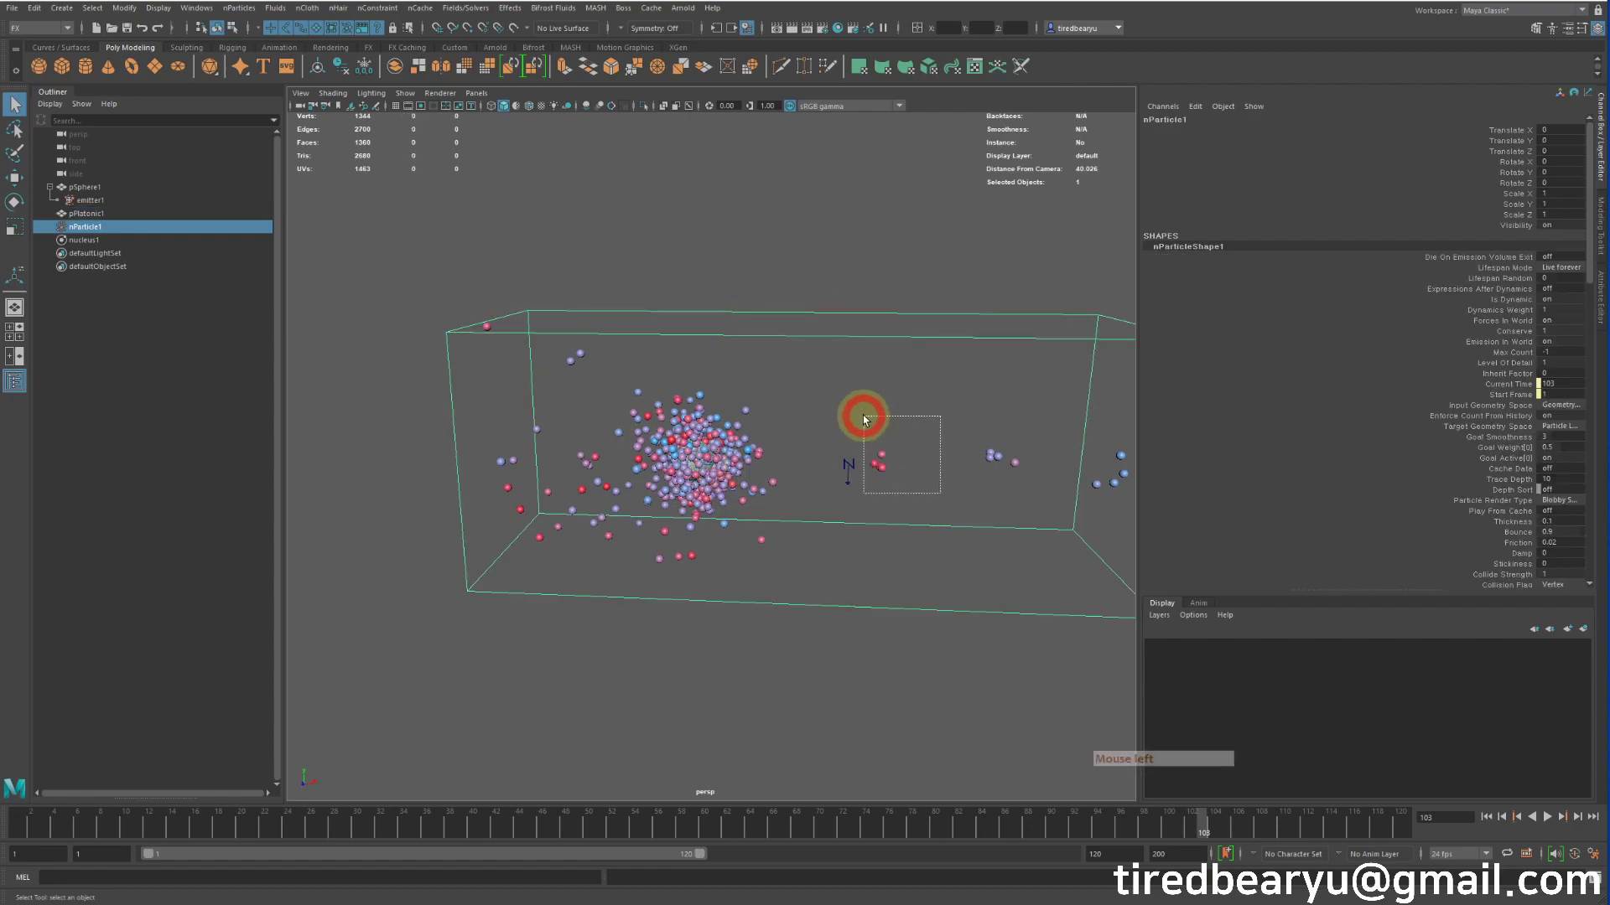
left_click(1514, 331)
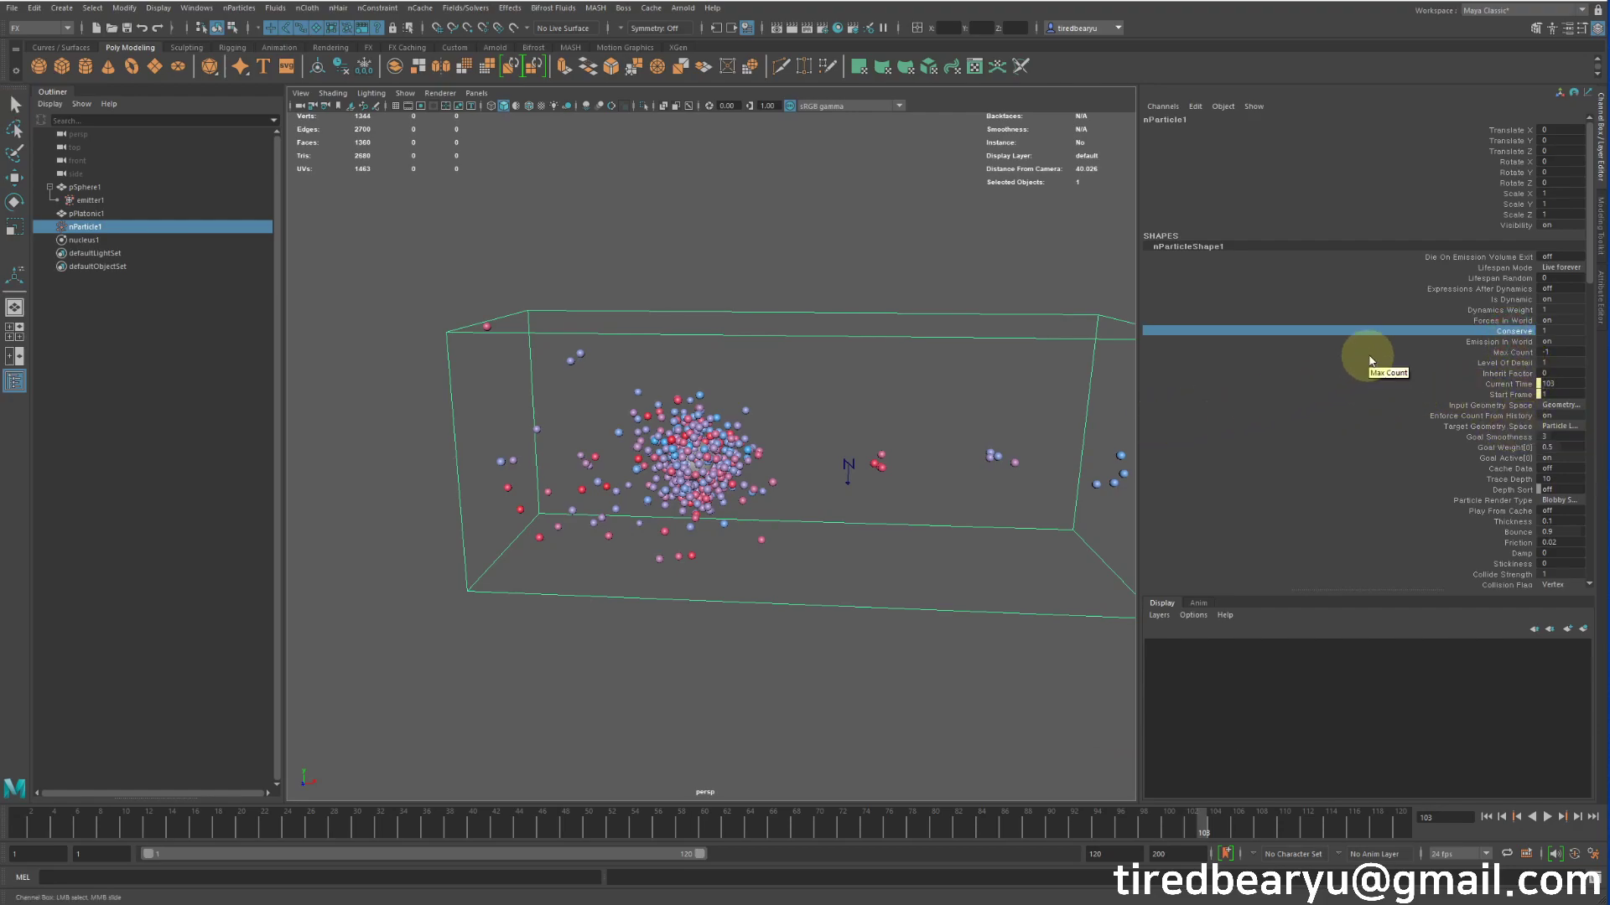
middle_click_drag(898, 467, 836, 467)
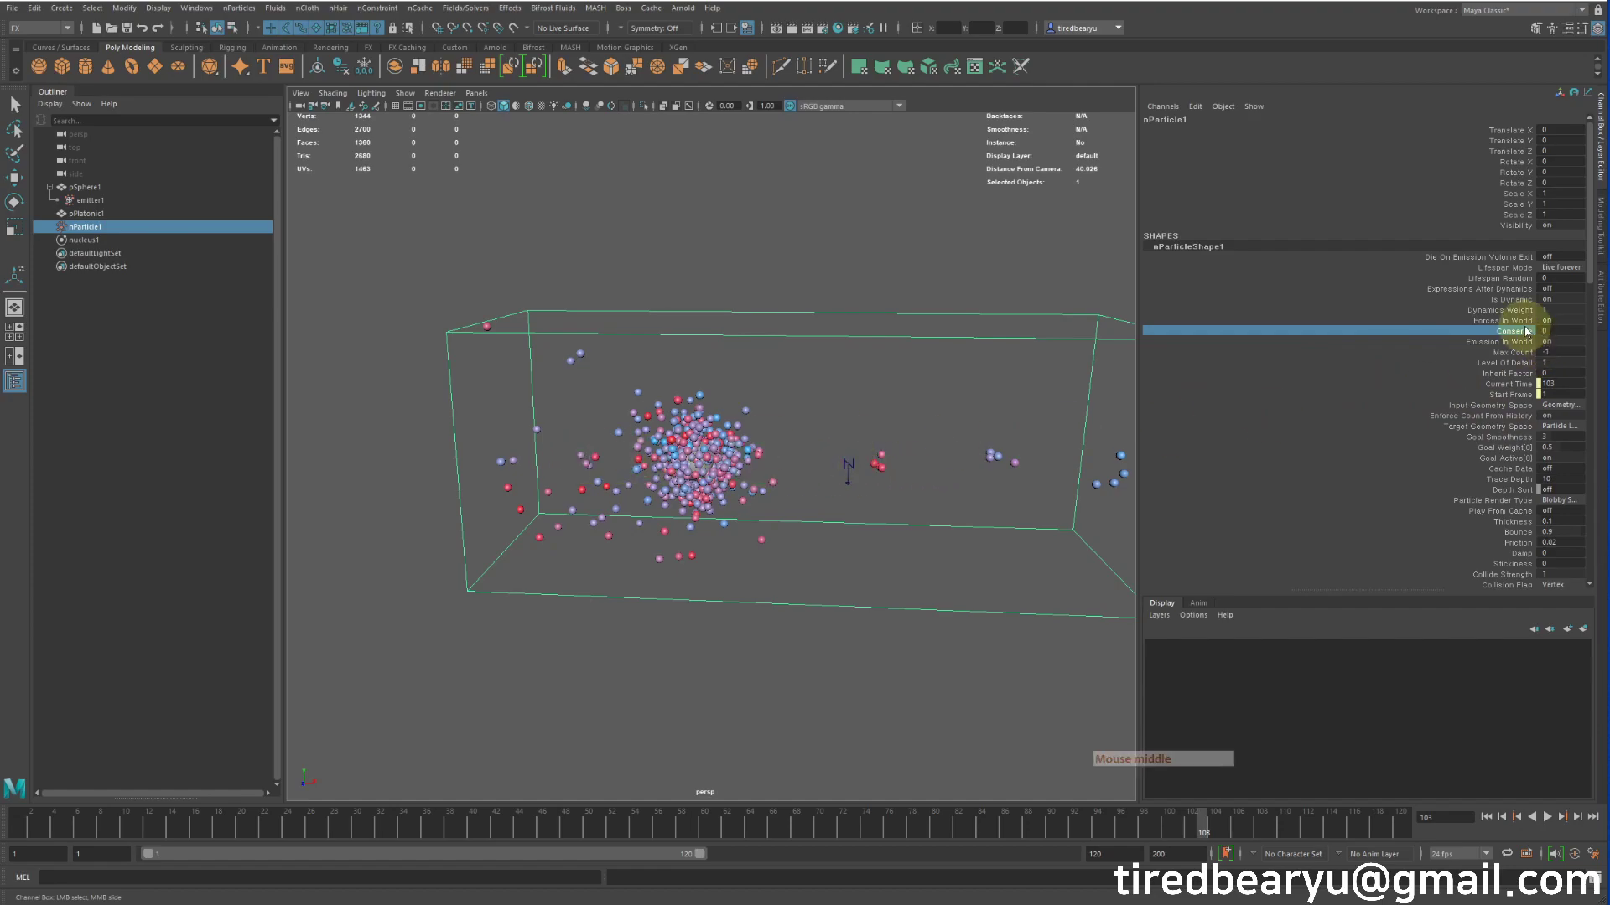
Replay the simulation from the start frame and examine the particles covering the platonic solid from different distances and angles
middle_click_drag(1008, 526, 927, 507, "alt")
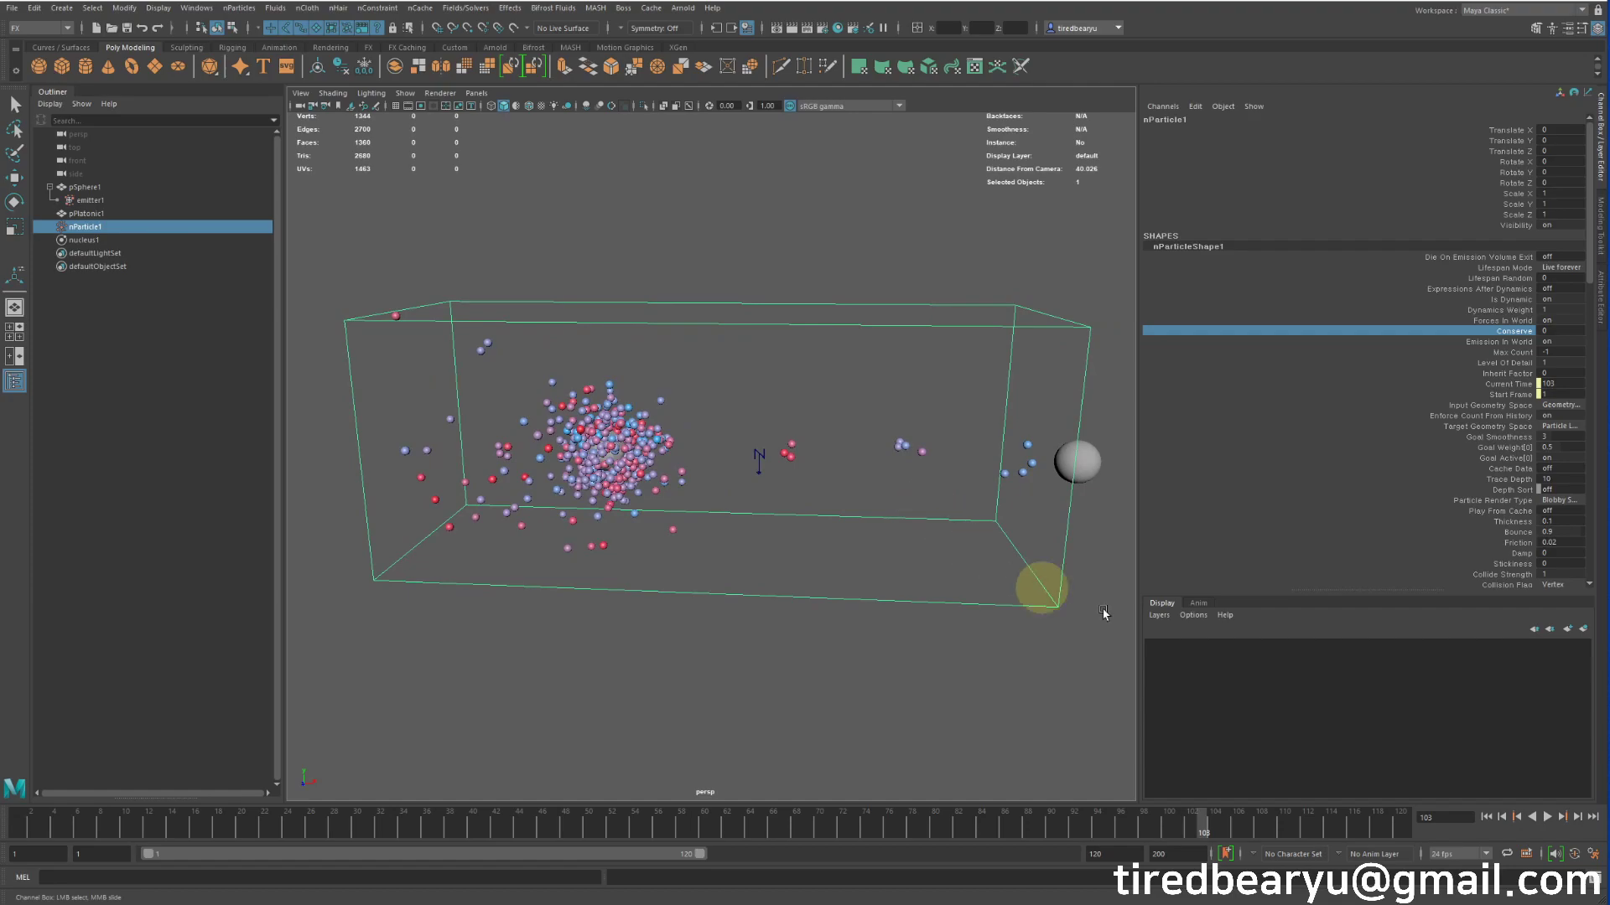
left_click(1486, 816)
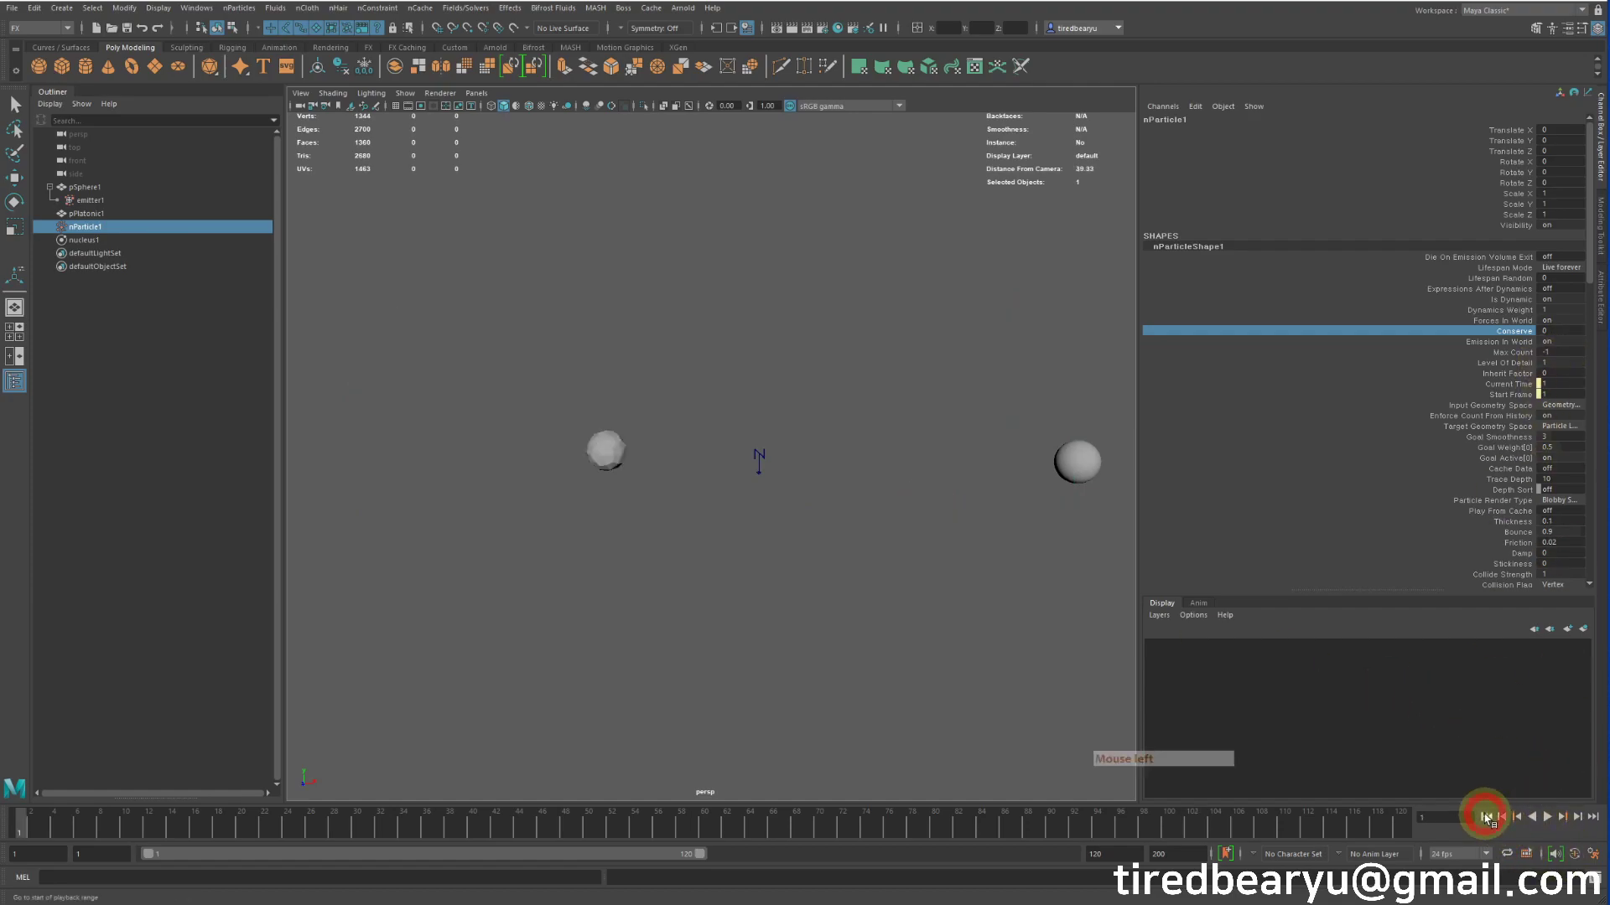
left_click(1547, 818)
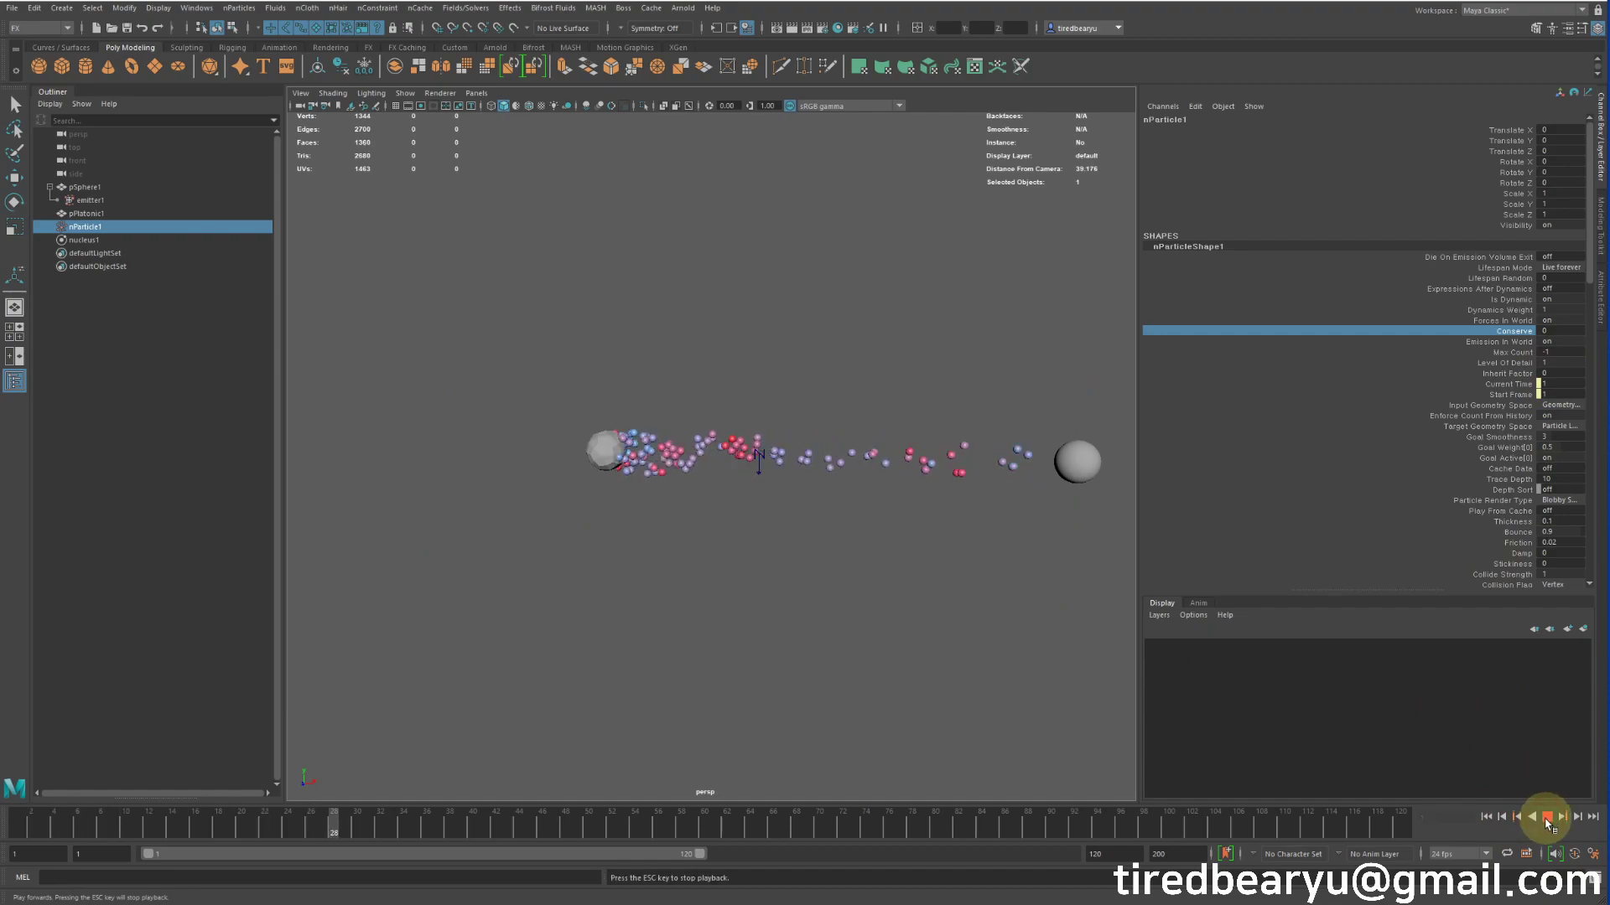
right_click_drag(568, 550, 633, 524, "alt")
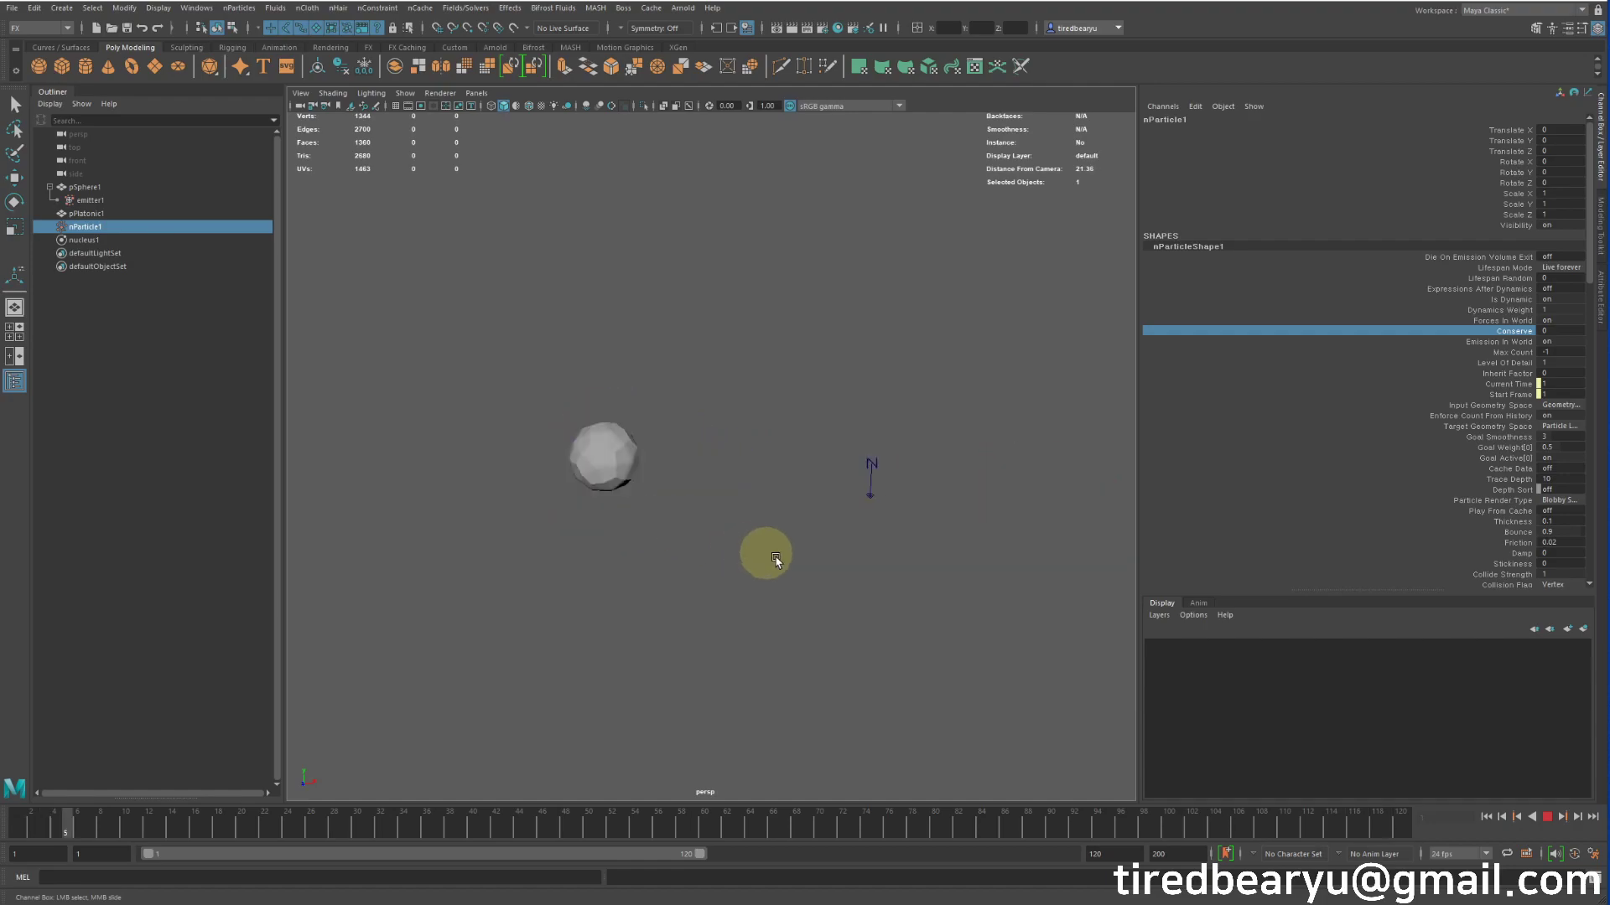
mouse_move(852, 586)
left_mouse_down("alt")
mouse_move(945, 611)
mouse_move(838, 580)
left_mouse_up("alt")
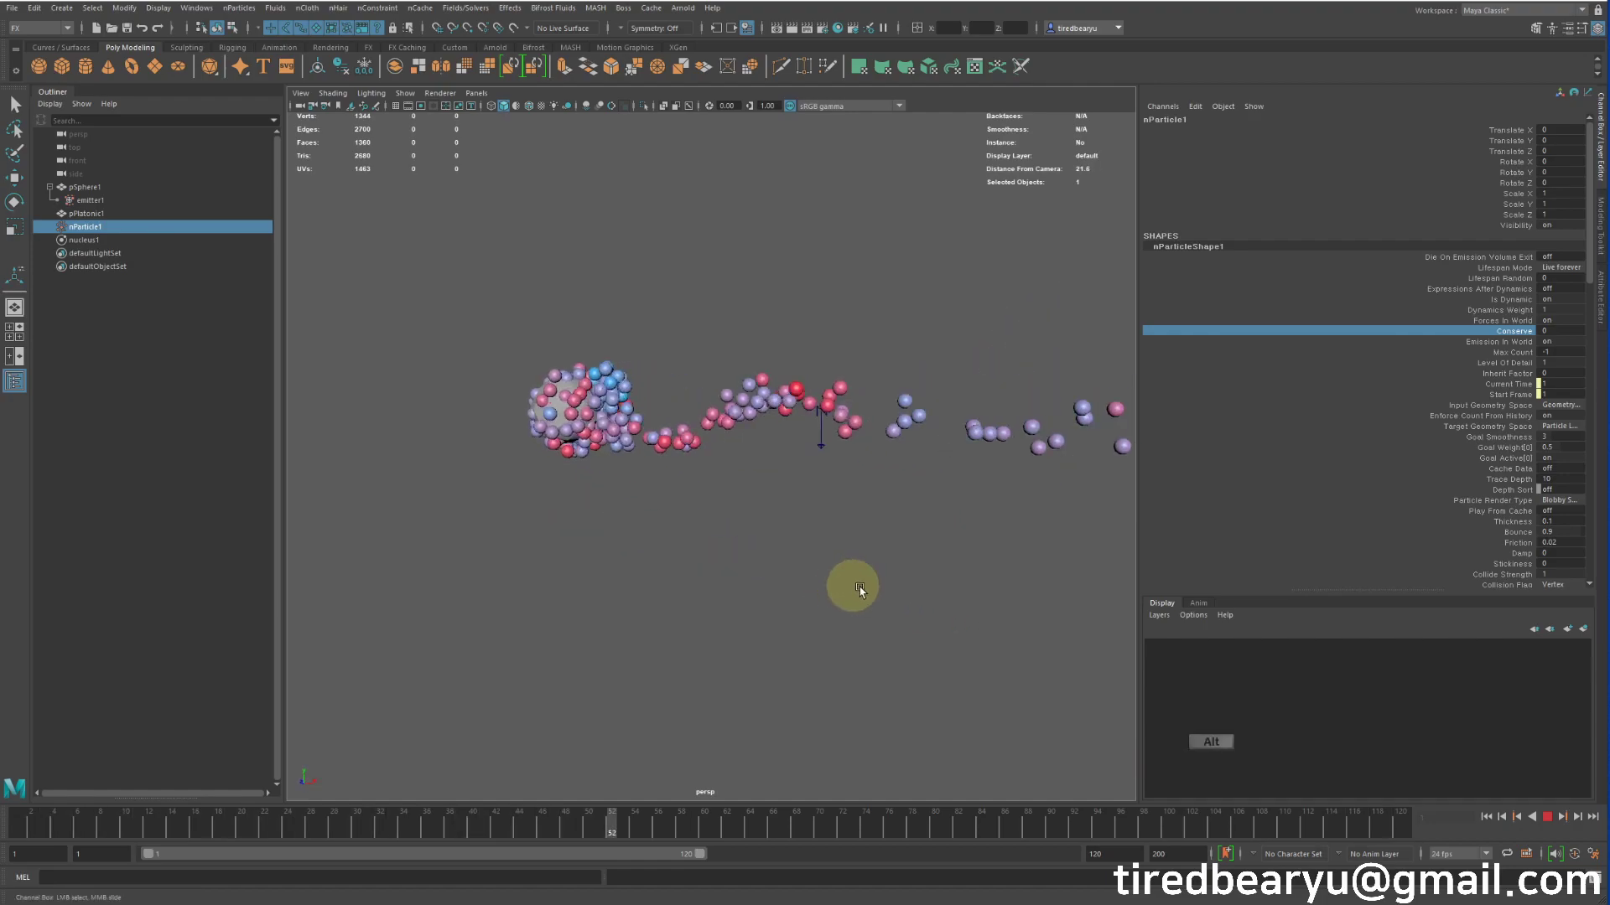
middle_click_drag(854, 589, 863, 615, "alt")
left_click_drag(863, 614, 953, 663, "alt")
middle_click_drag(952, 662, 874, 630, "alt")
right_click_drag(874, 630, 848, 615, "alt")
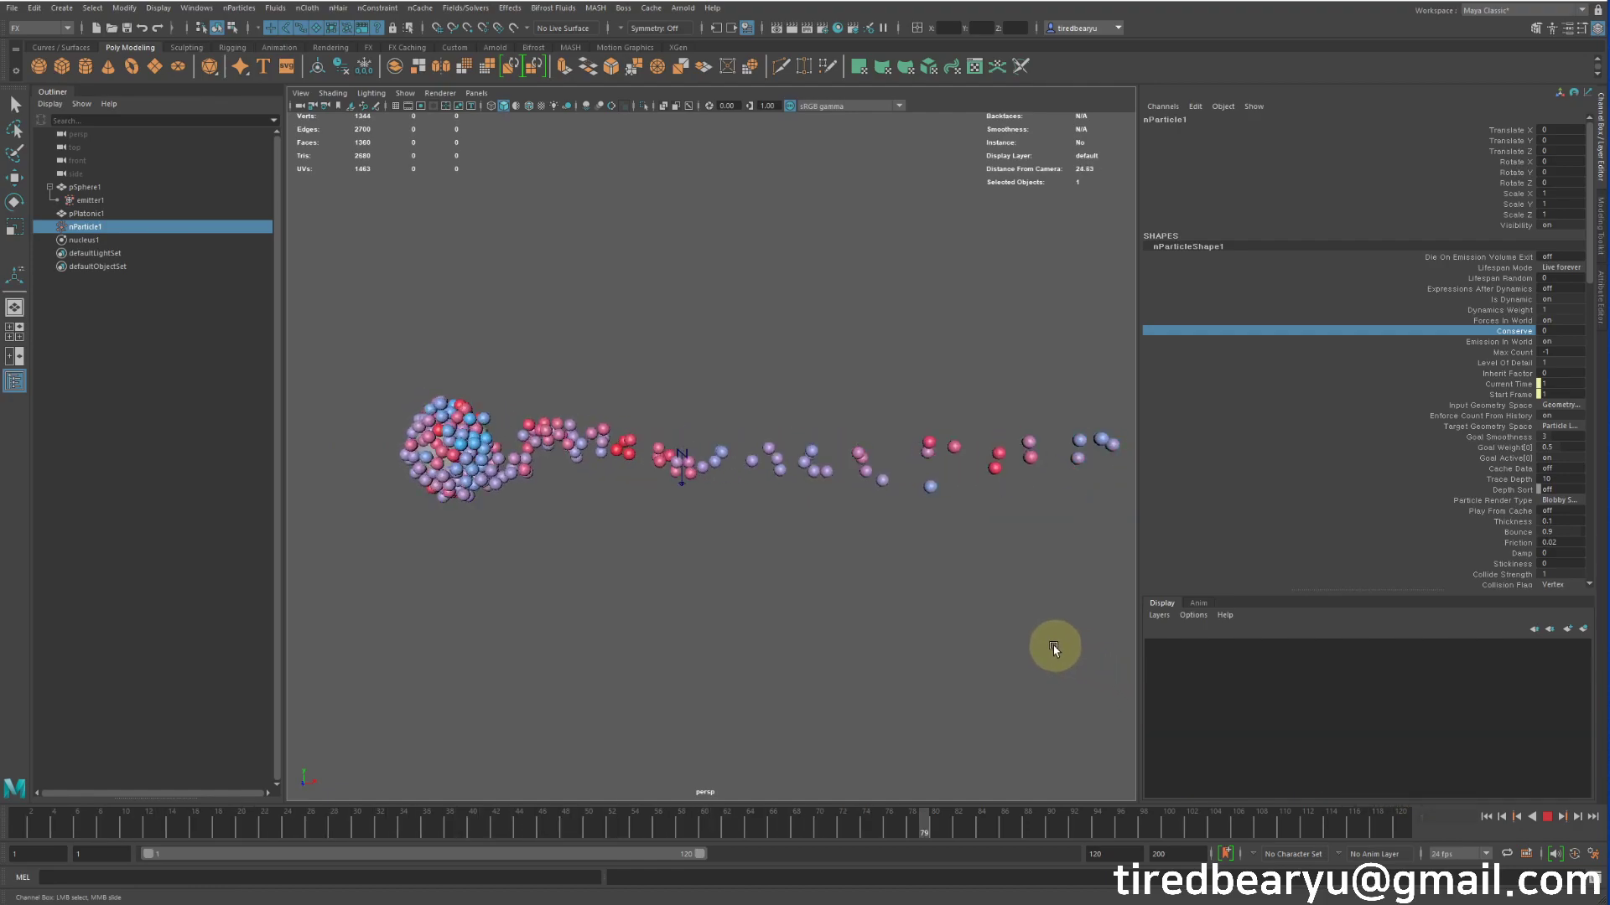
Stop the simulation playback and examine the stream of particles travelling to the platonic solid
left_click(898, 457)
key("Escape")
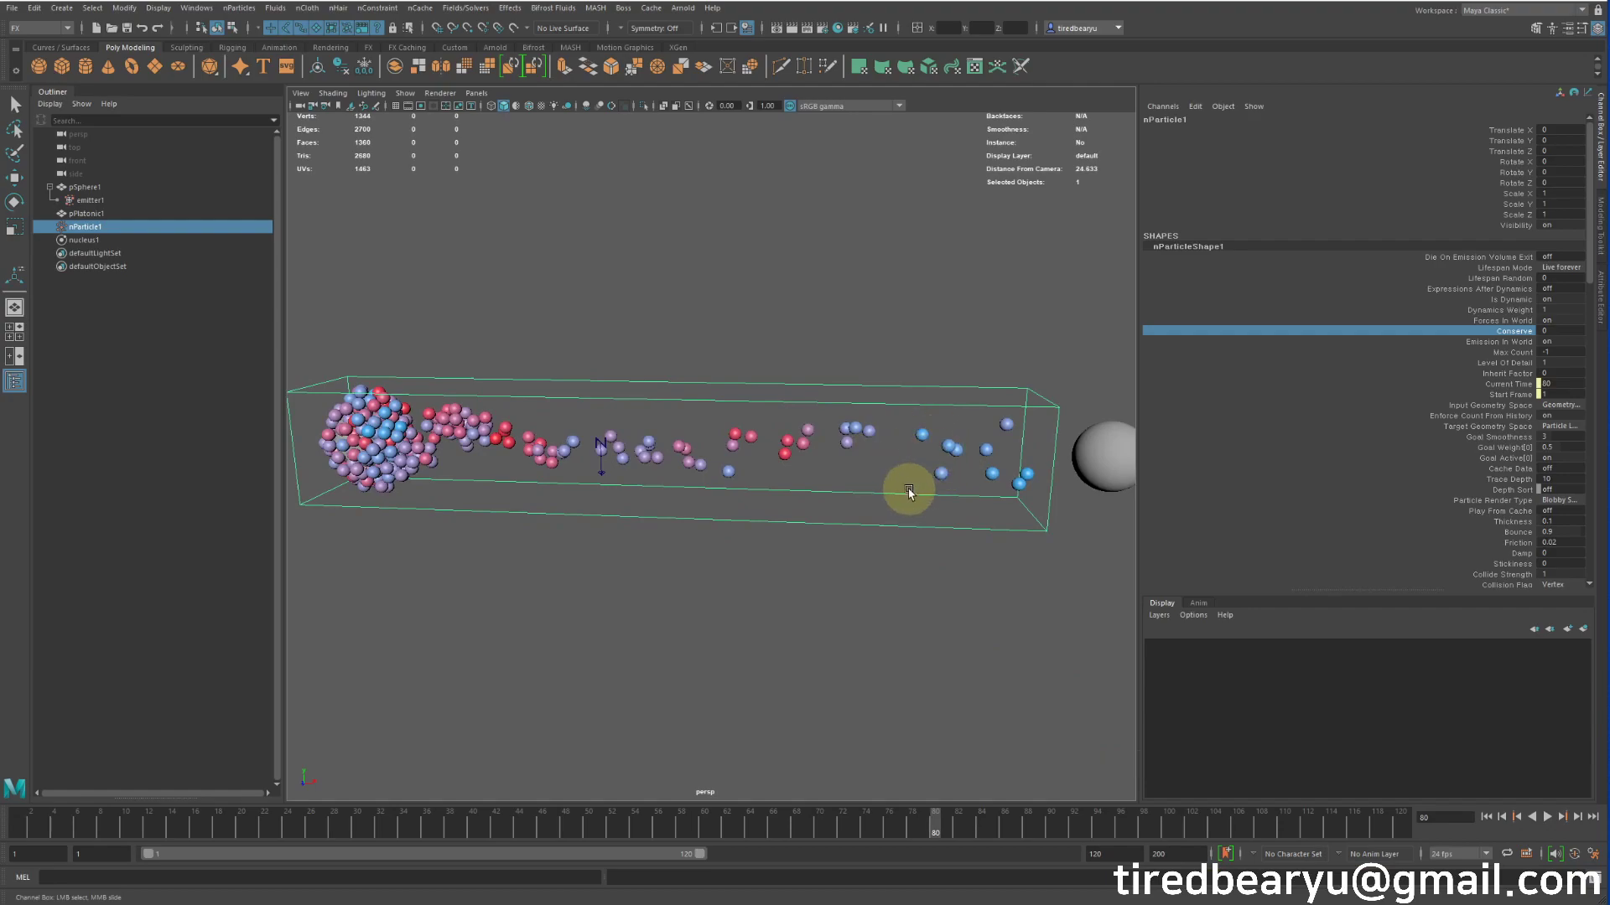
left_click_drag(847, 557, 879, 557, "alt")
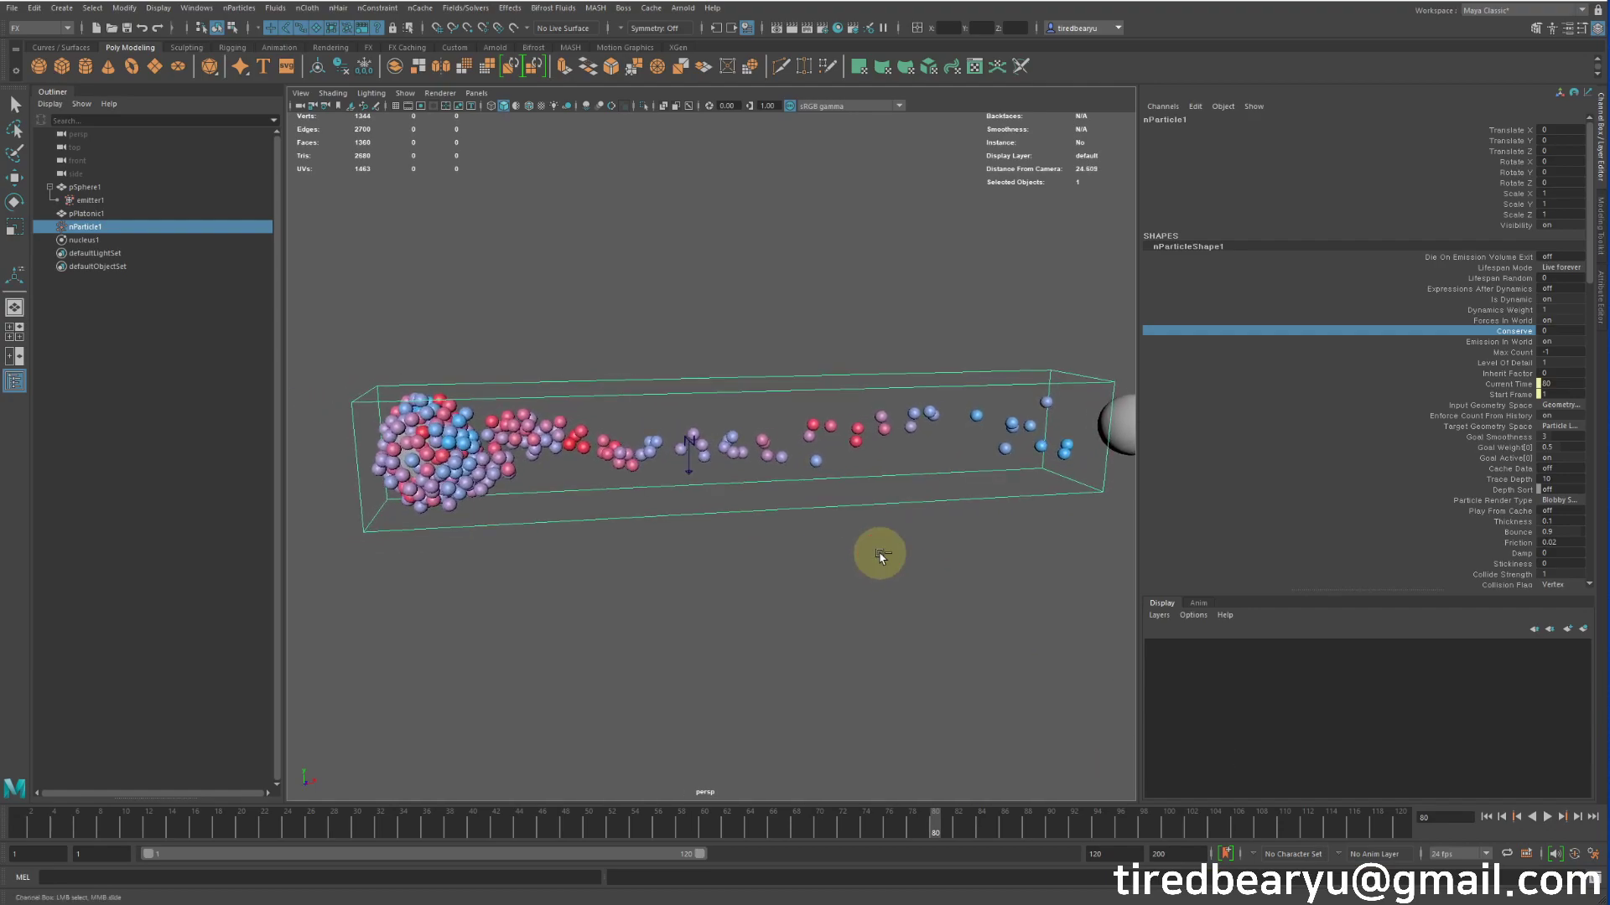
Shape the nParticle's Radius Scale ramp into a linear fall from 1 down to about zero at position 1
key("ctrl+a")
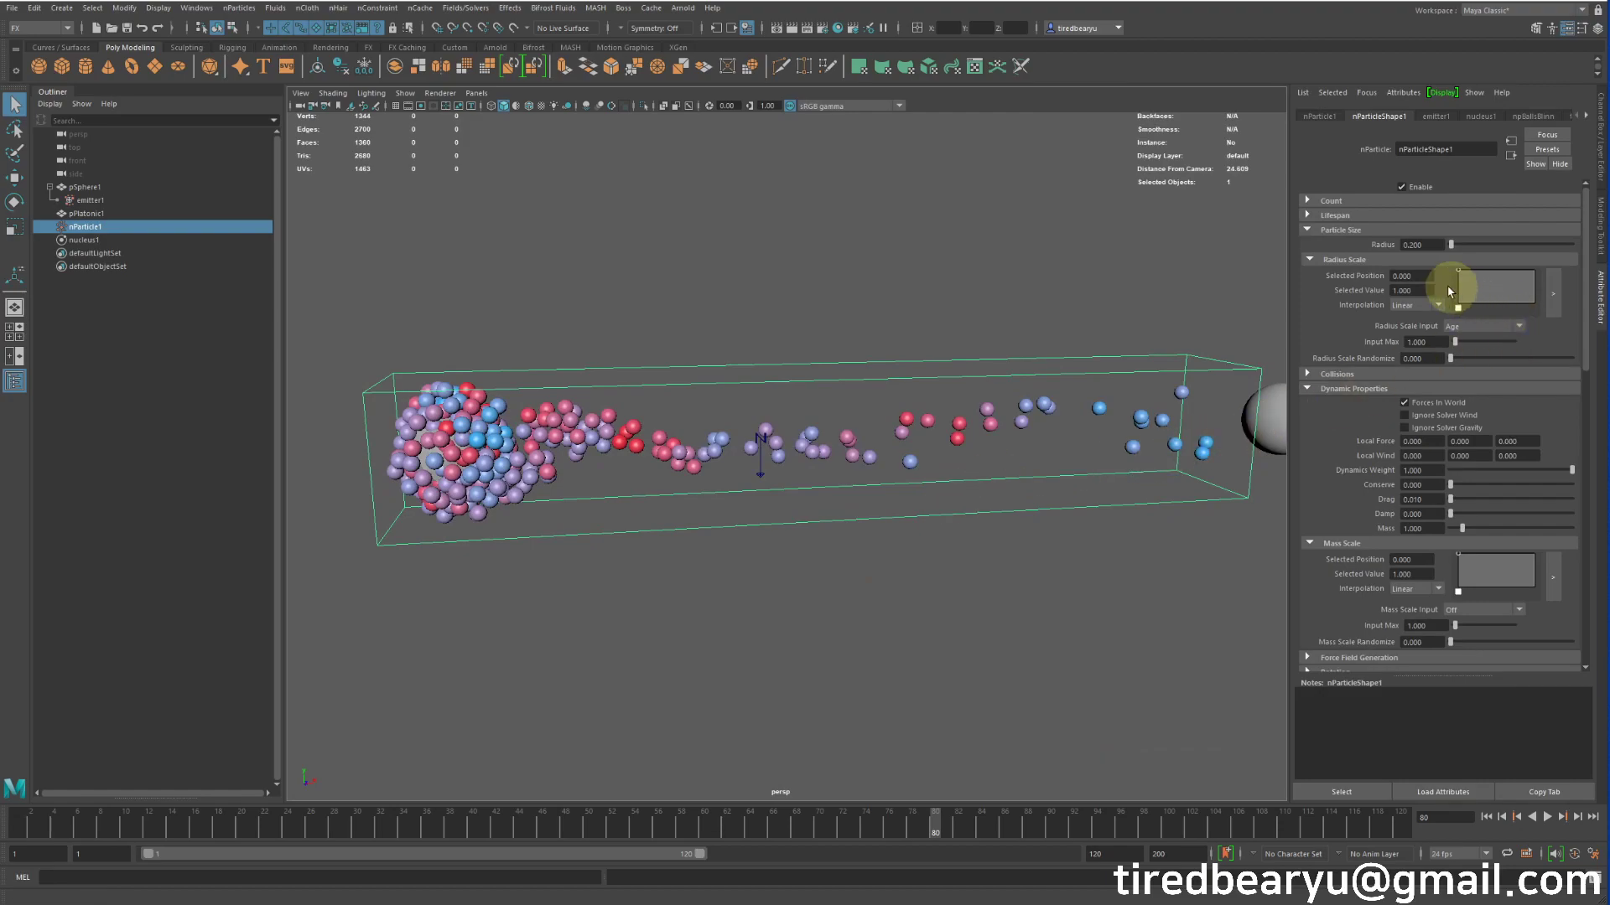
left_click(1366, 234)
left_click(1369, 234)
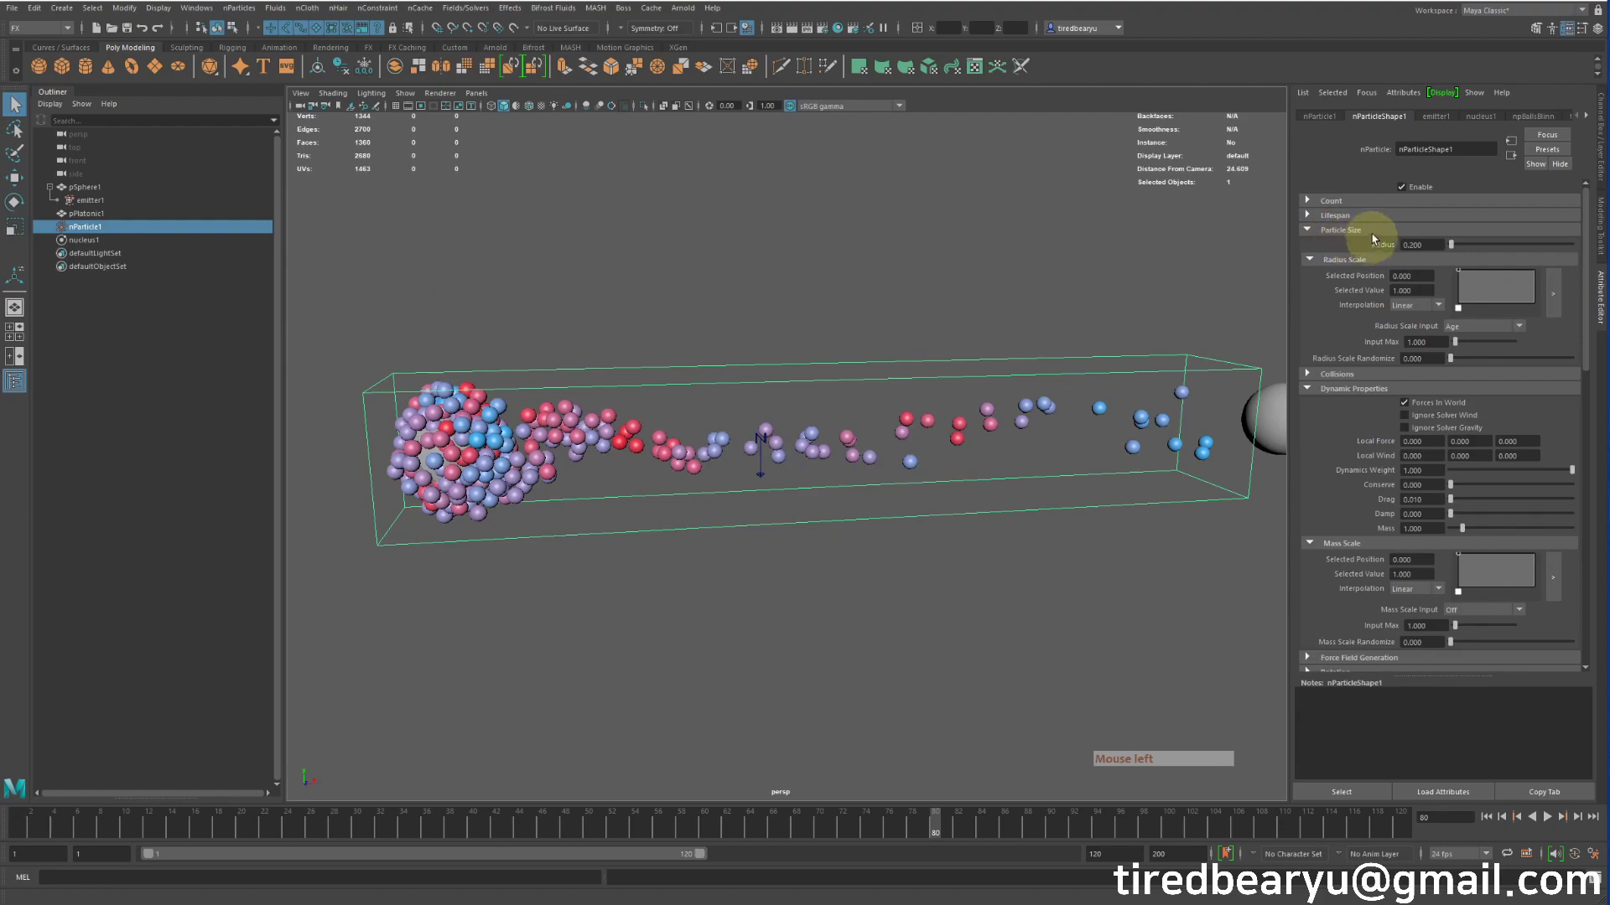
mouse_move(1454, 243)
left_mouse_down()
mouse_move(1482, 250)
mouse_move(1449, 245)
left_mouse_up()
key("ctrl+z")
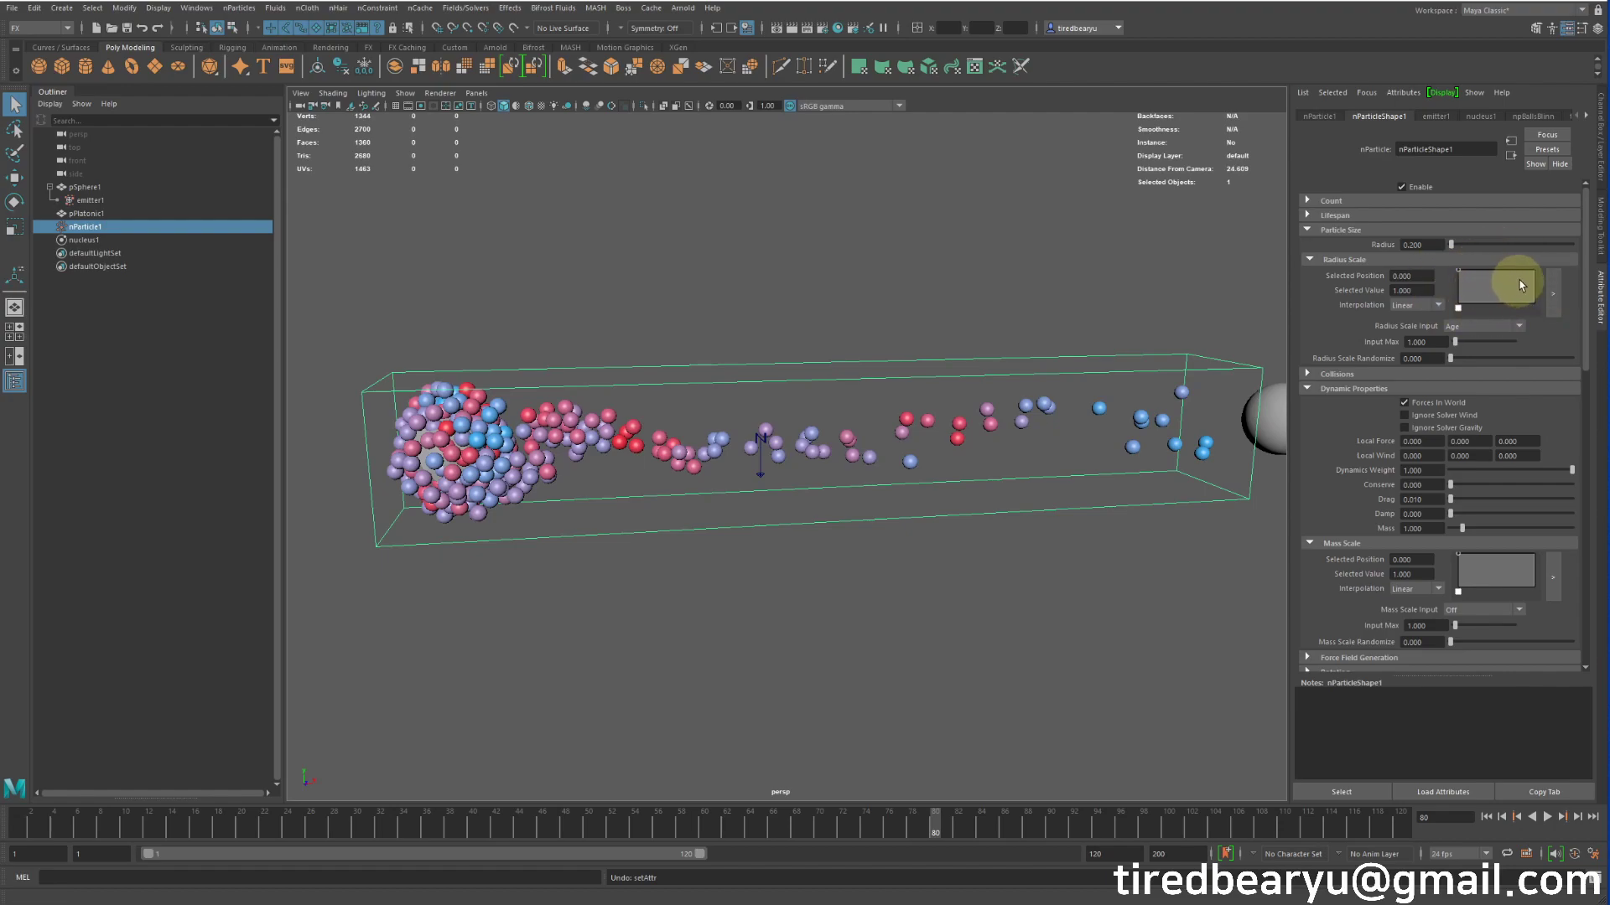
left_click_drag(1535, 279, 1551, 306)
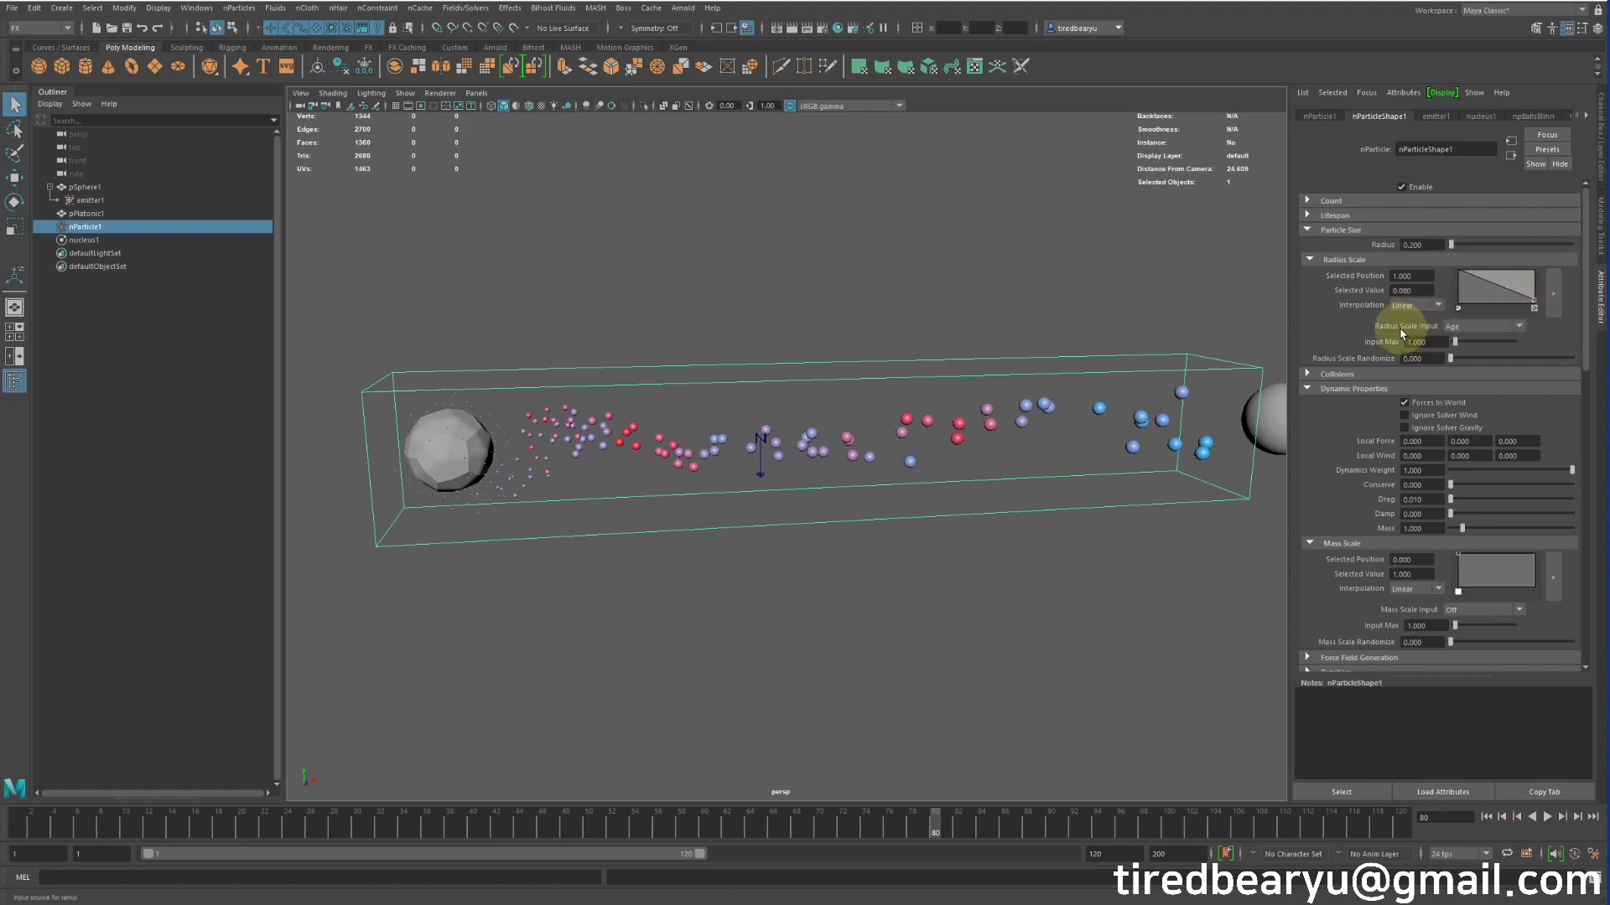
Set the nParticle's Radius Scale Input to Randomized ID
left_click(1476, 329)
left_click(1476, 330)
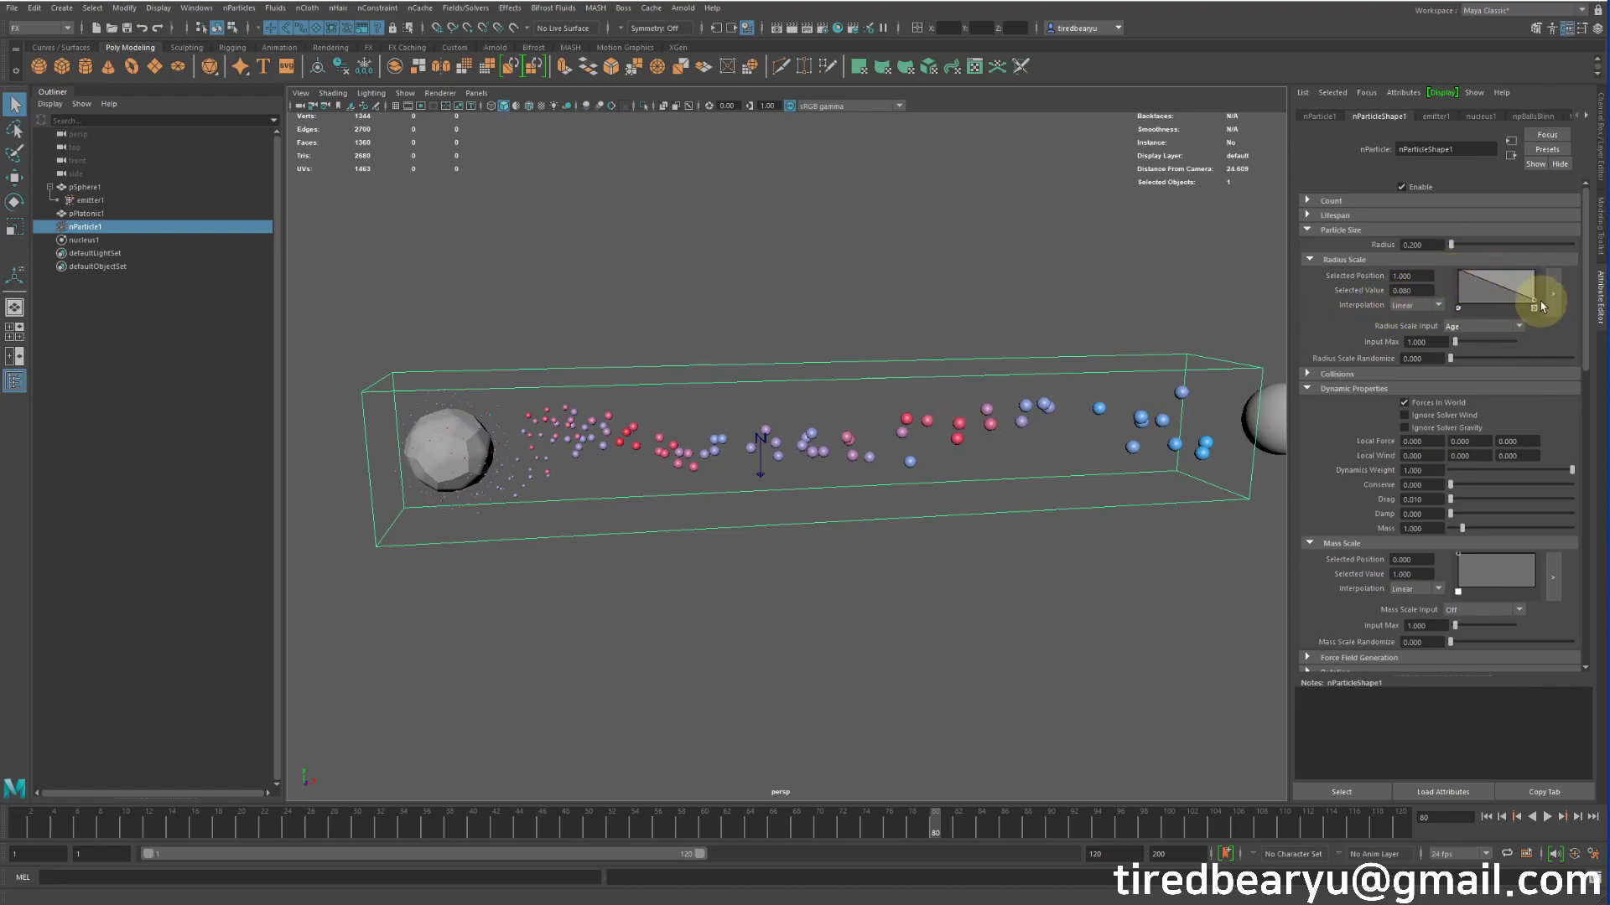
left_click(1477, 328)
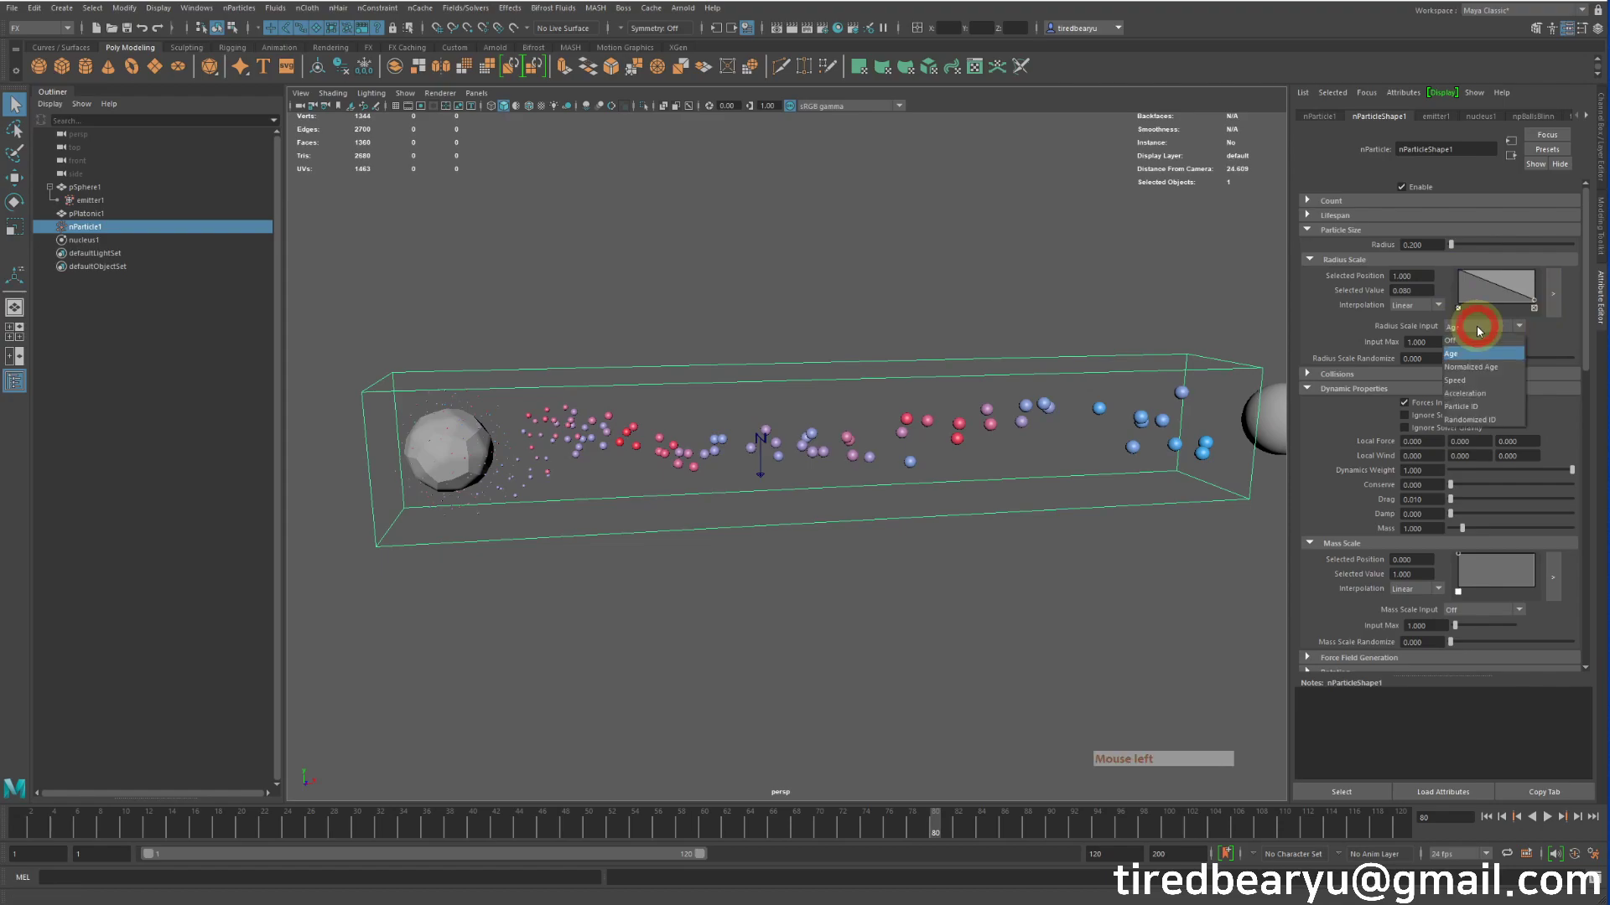
left_click(1486, 421)
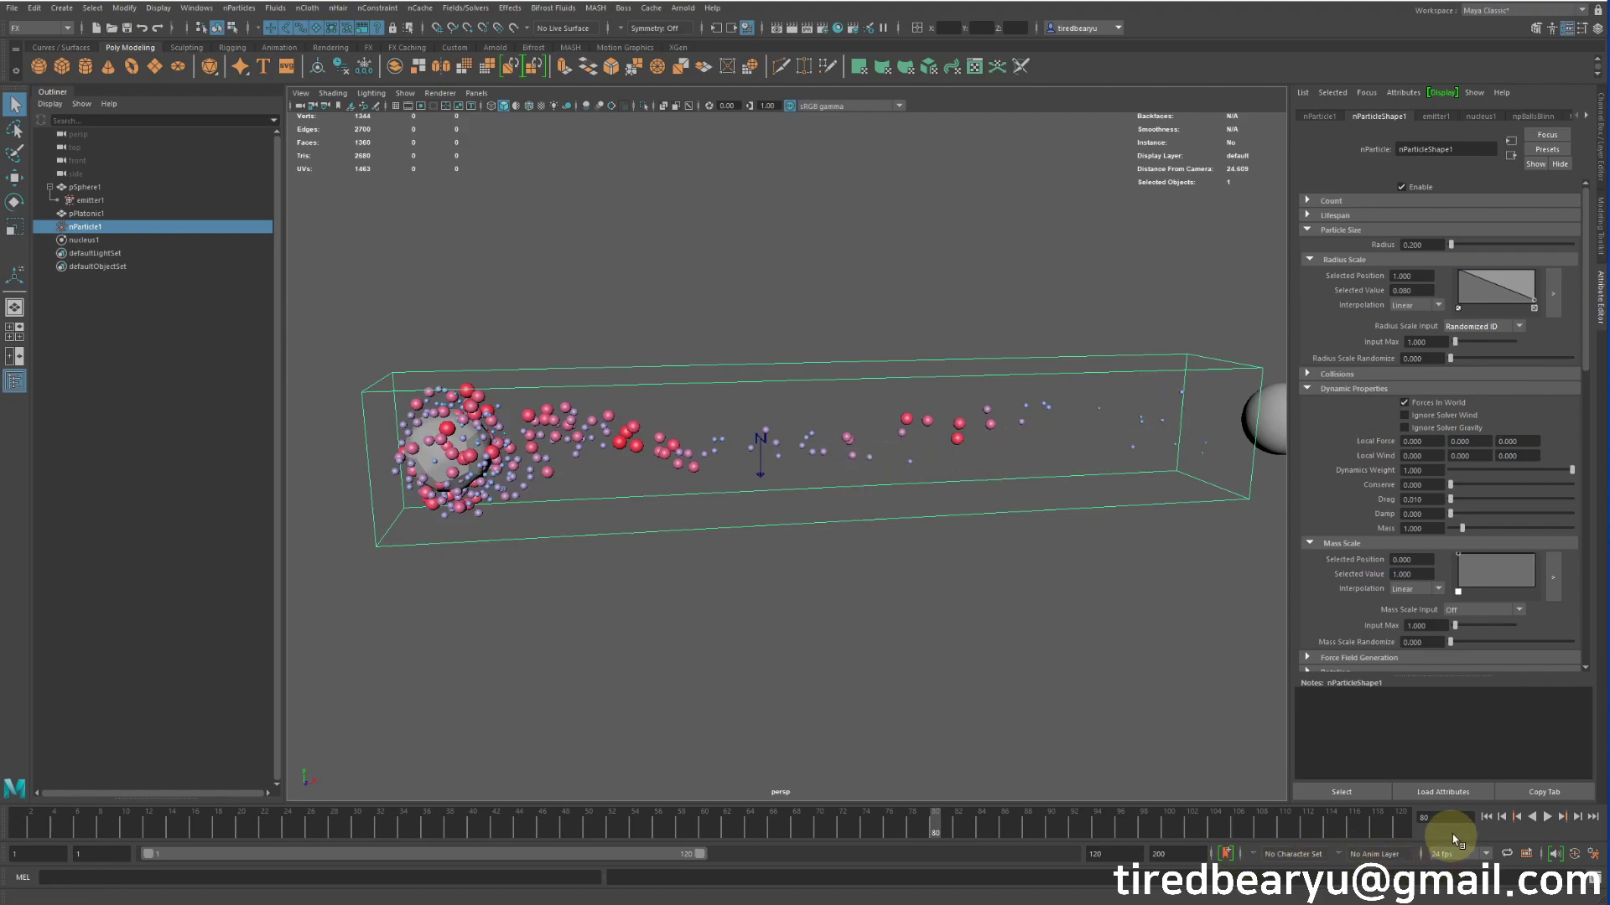
Replay the simulation from the start frame and examine the particles with randomized sizes on the platonic solid
left_click(1486, 817)
left_click(1548, 817)
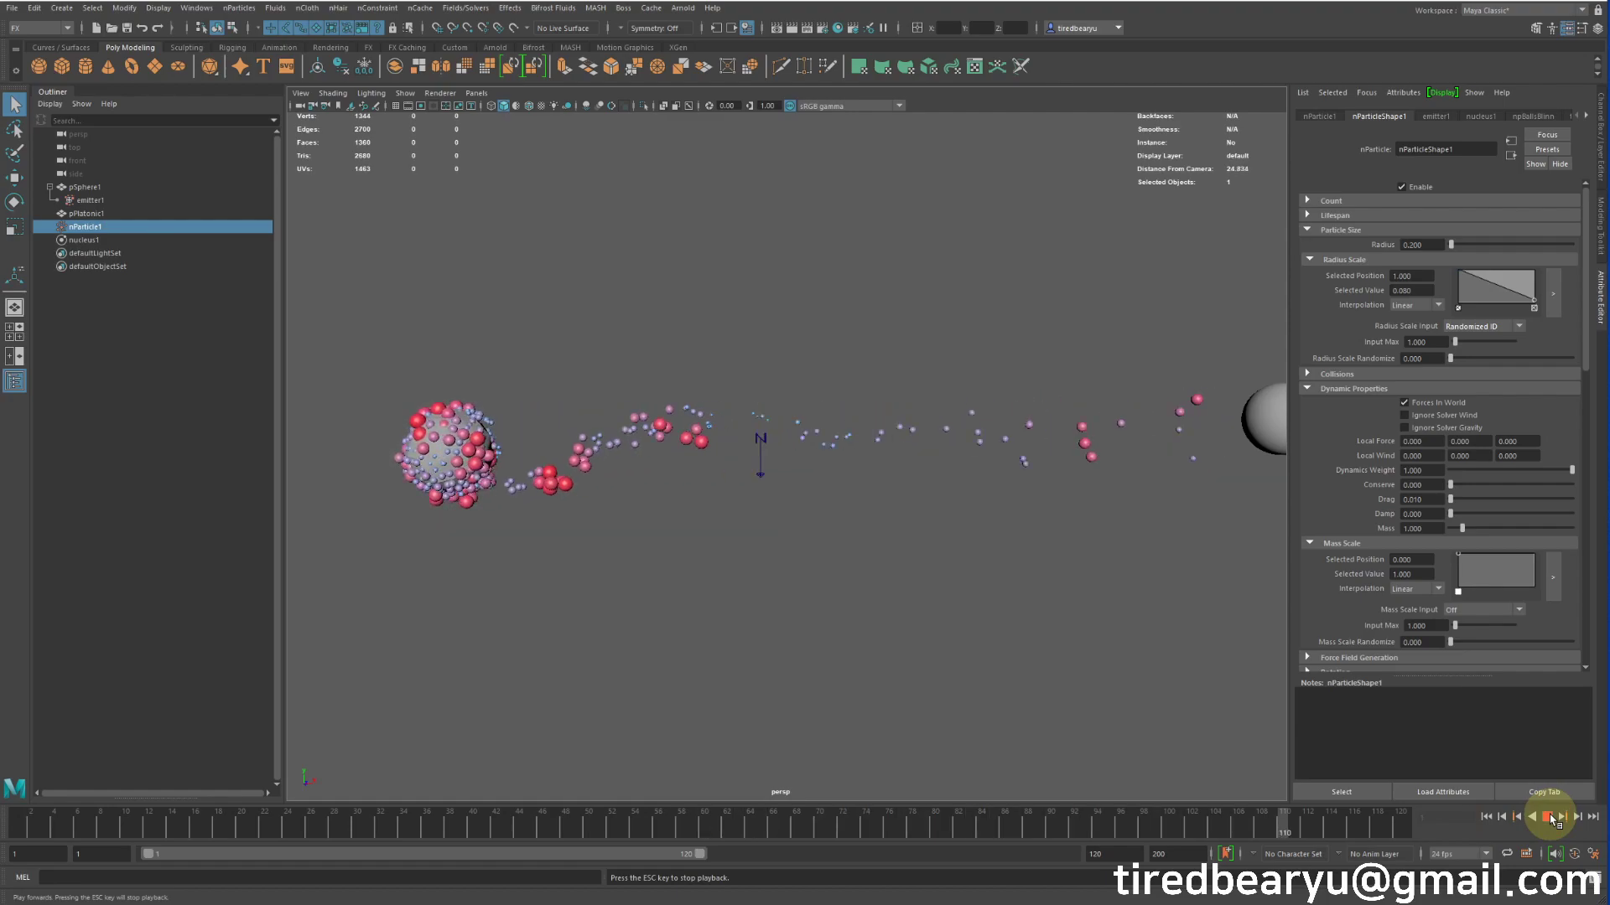
left_click(1550, 818)
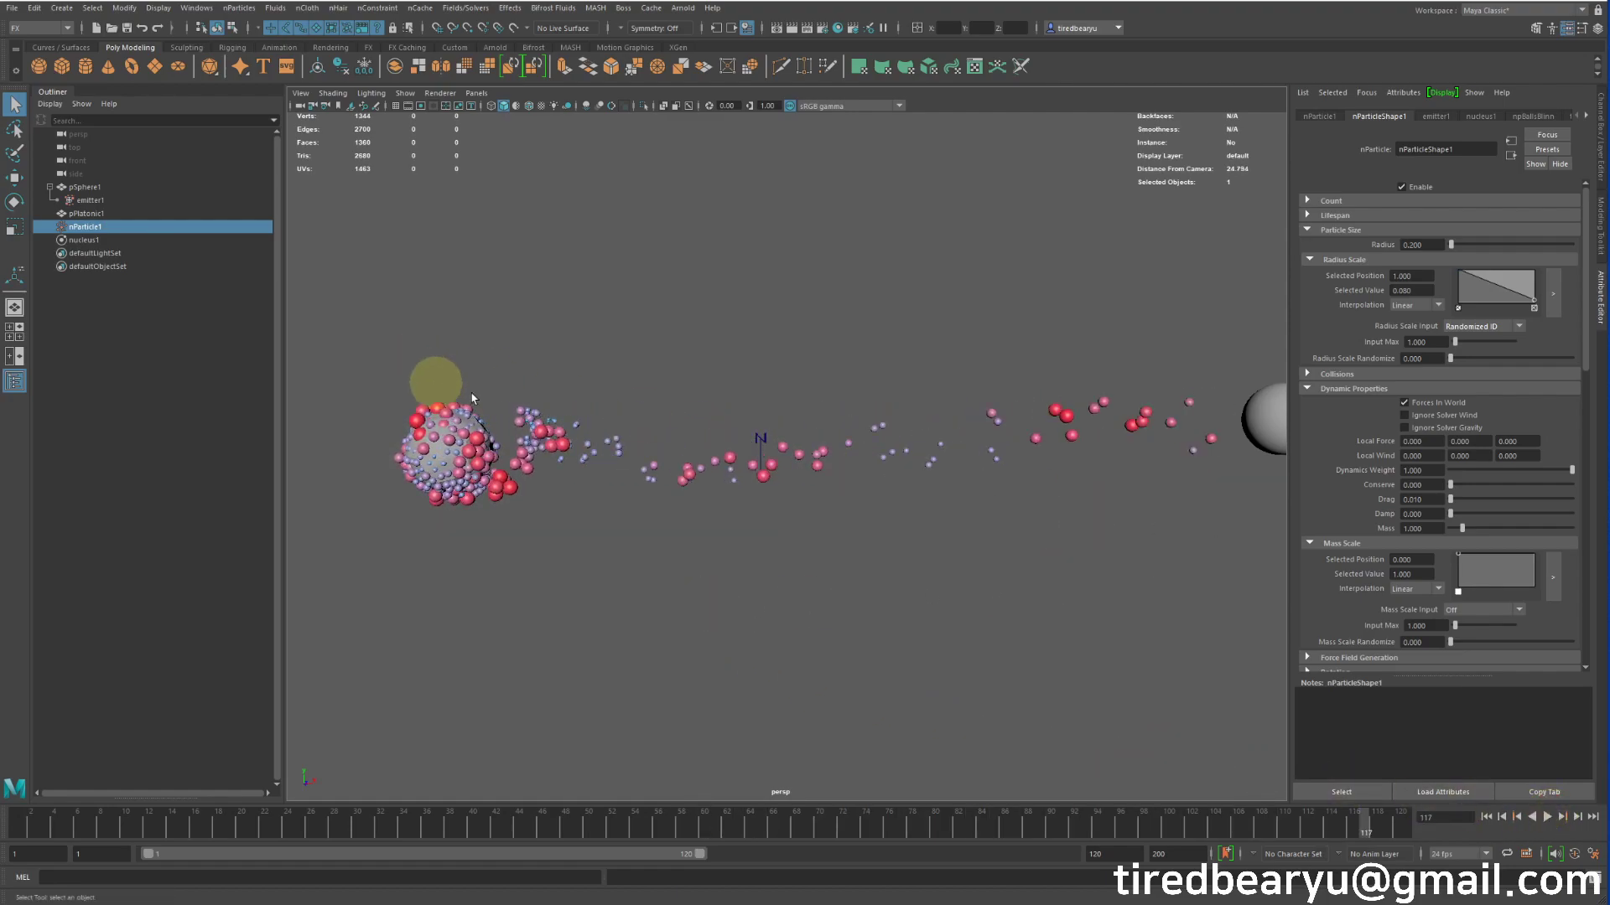
Turn off Self Collide for the nParticles and replay the simulation from the start frame to check the overlap
left_click(1340, 375)
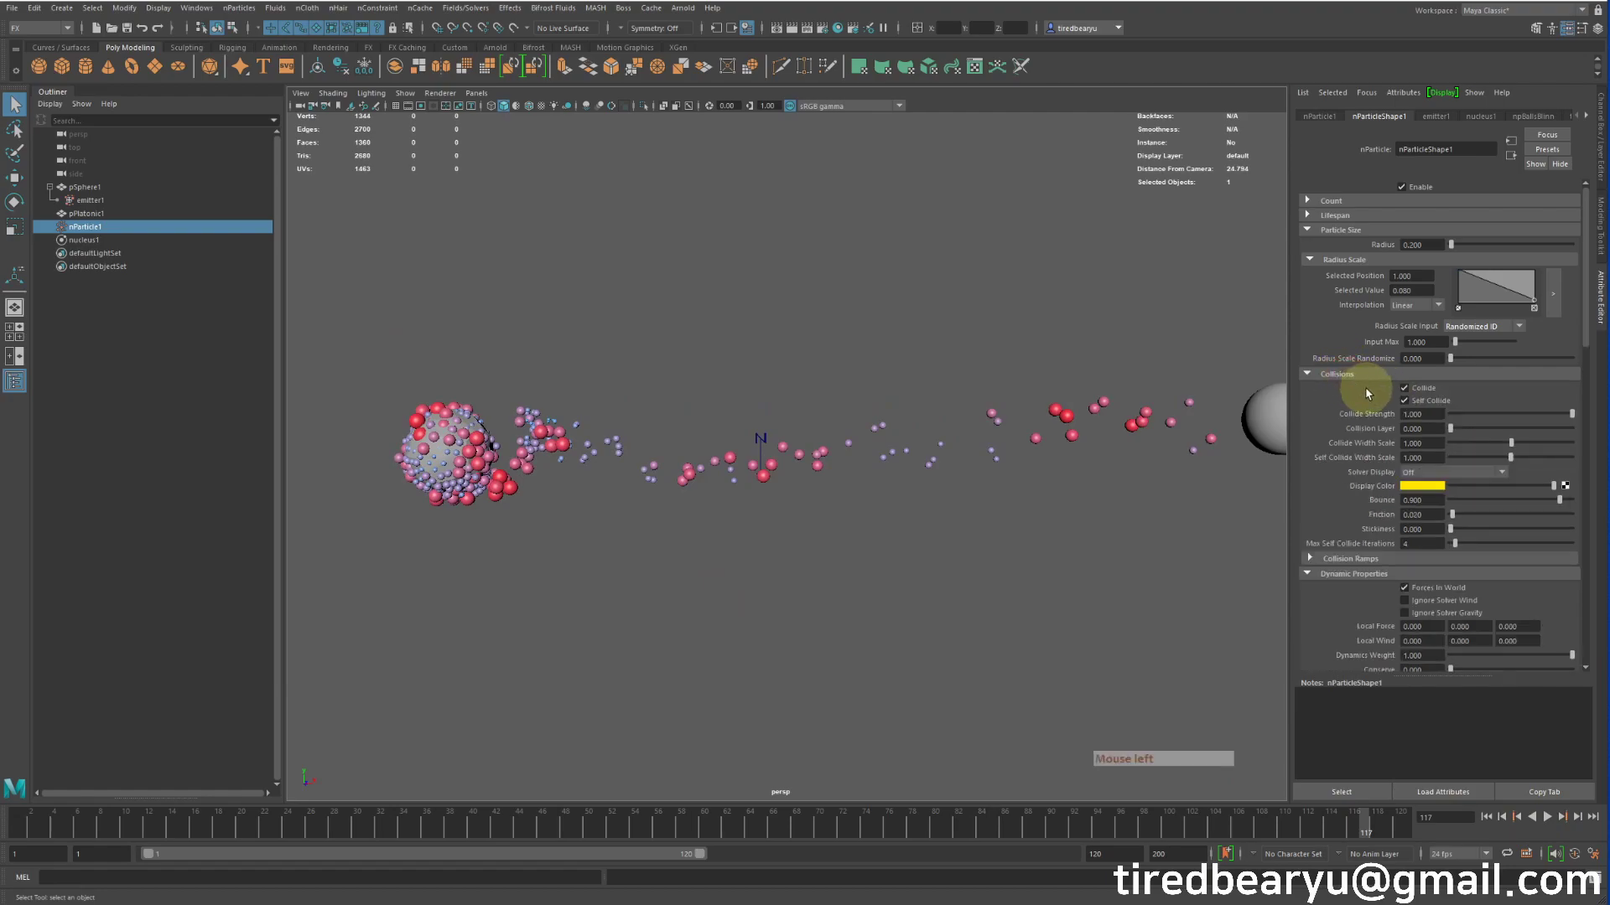
left_click(1432, 404)
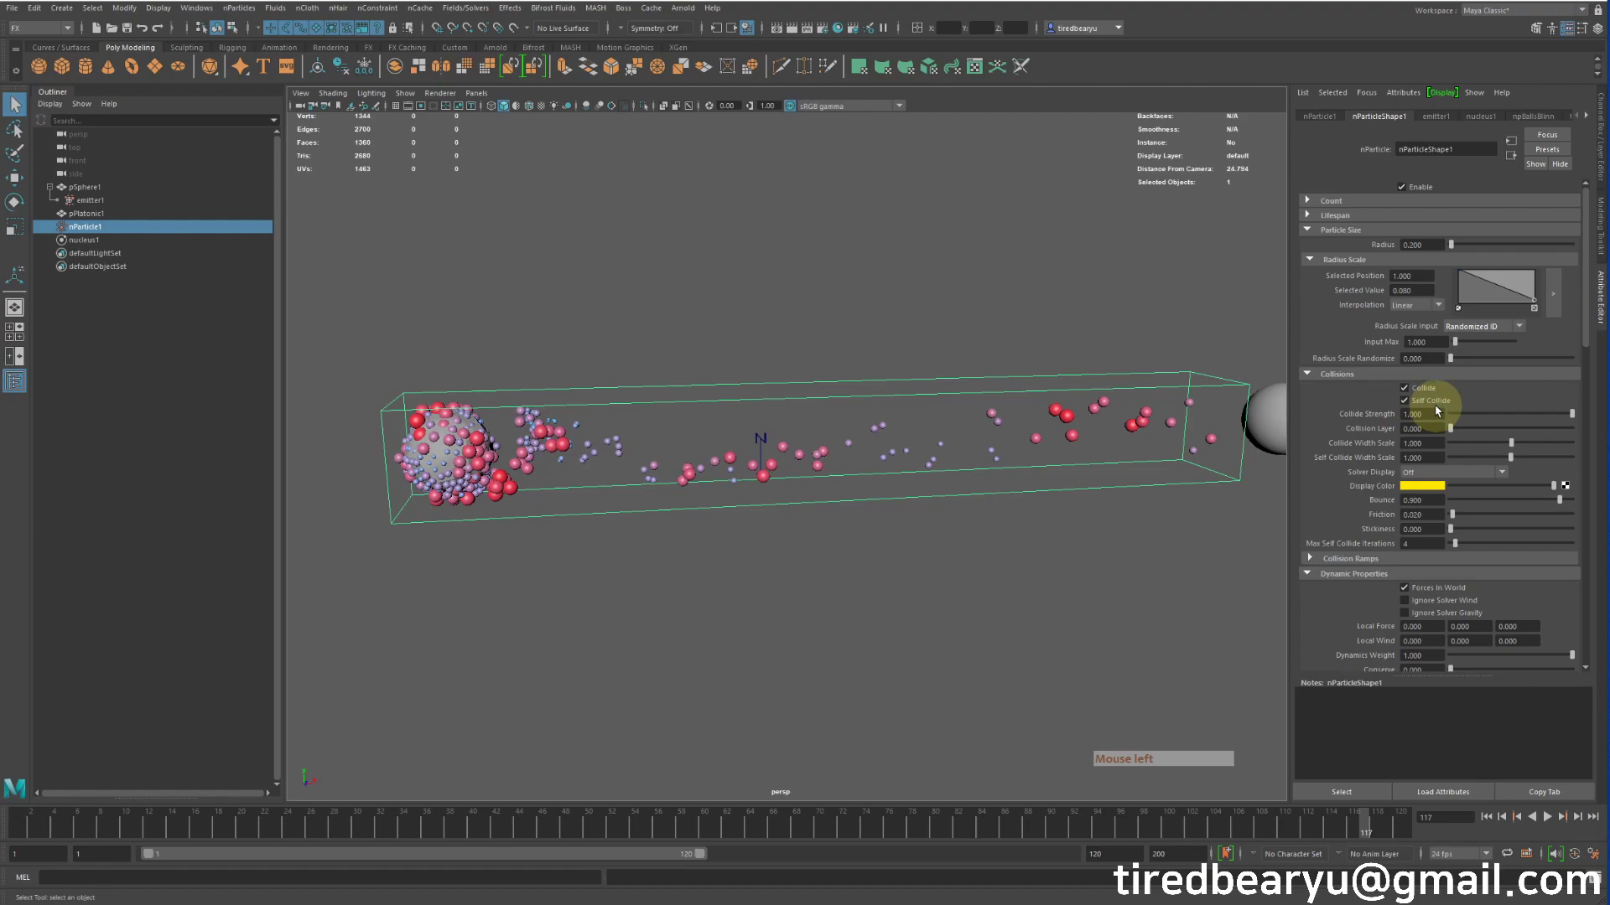
left_click(1487, 817)
left_click(1547, 817)
left_click(1547, 817)
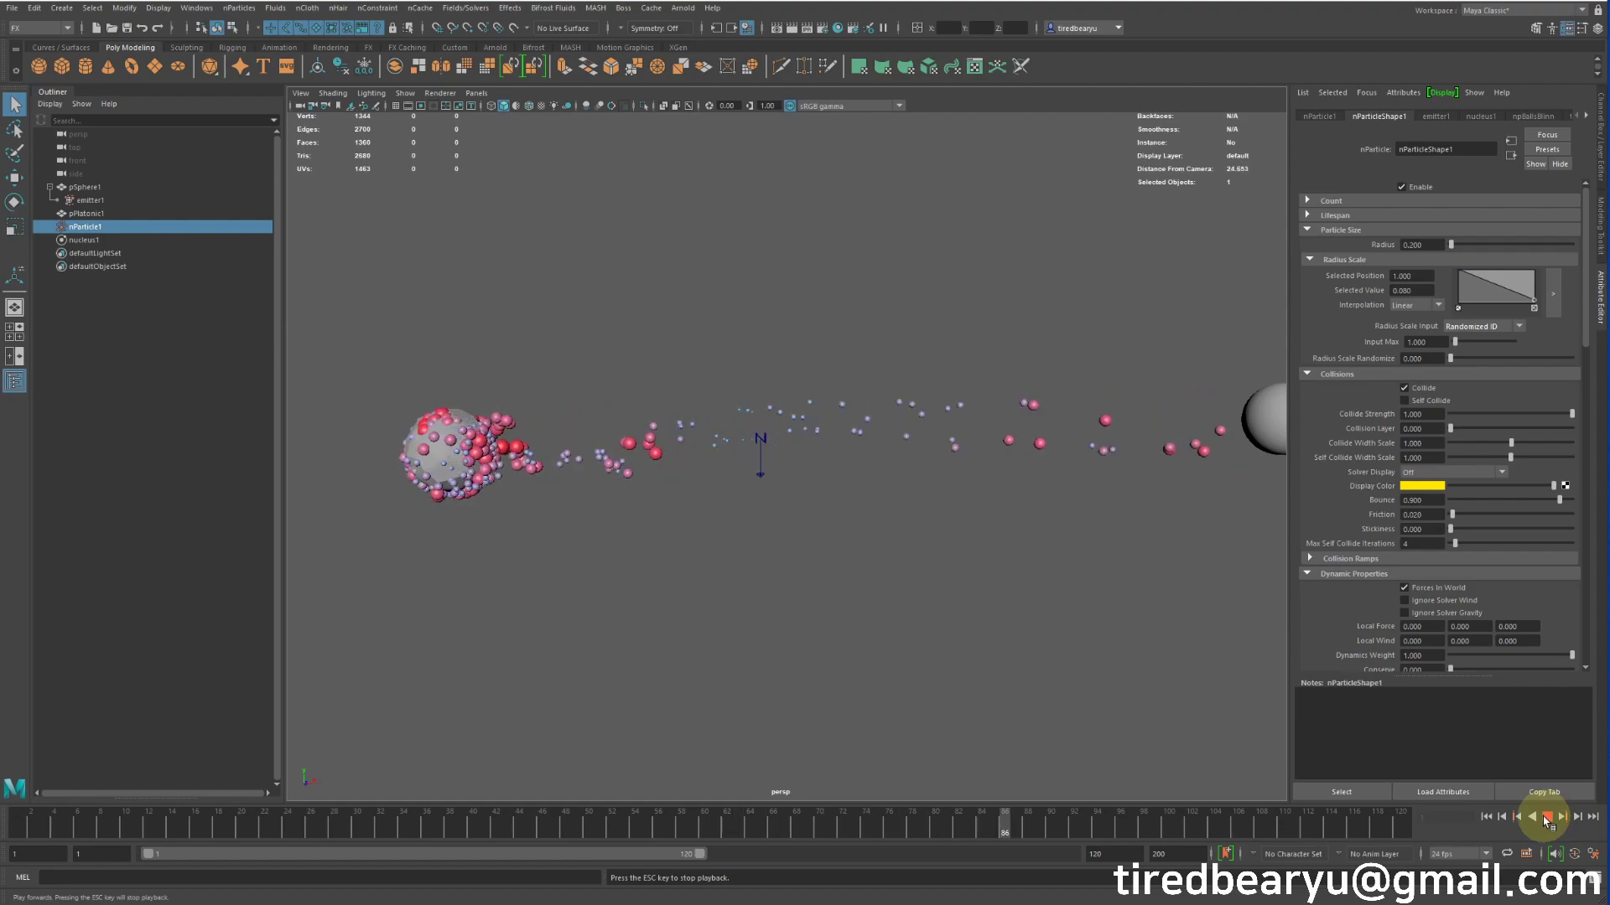
left_click(1547, 817)
Turn Self Collide back on and replay the simulation from the start frame
left_click(1404, 401)
left_click(1486, 817)
left_click(1546, 818)
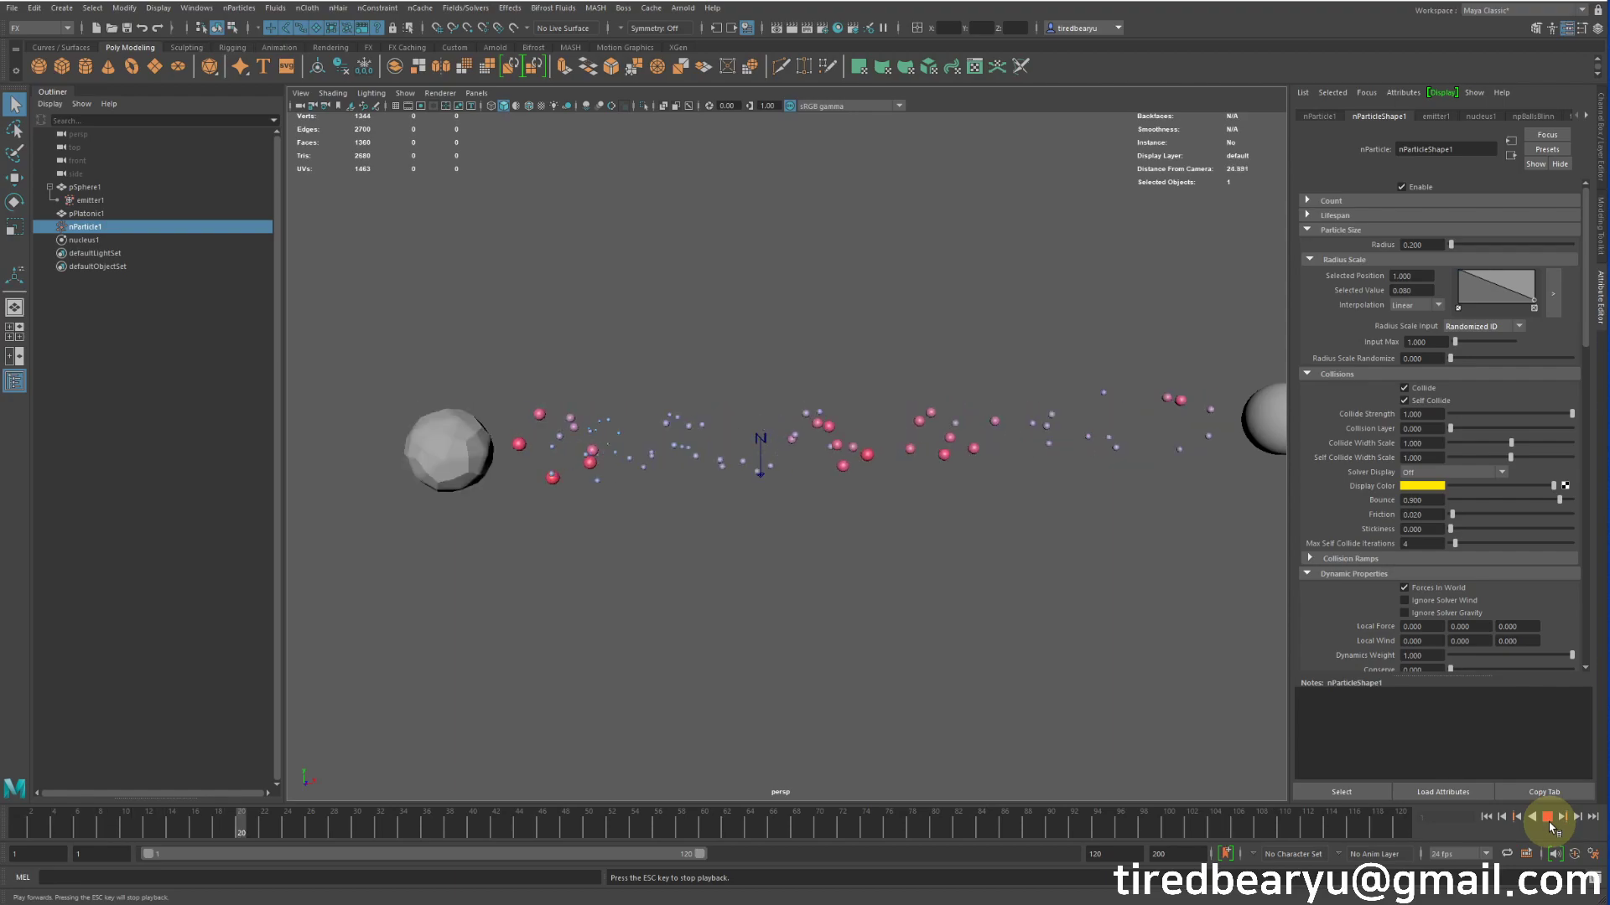
left_click(1548, 817)
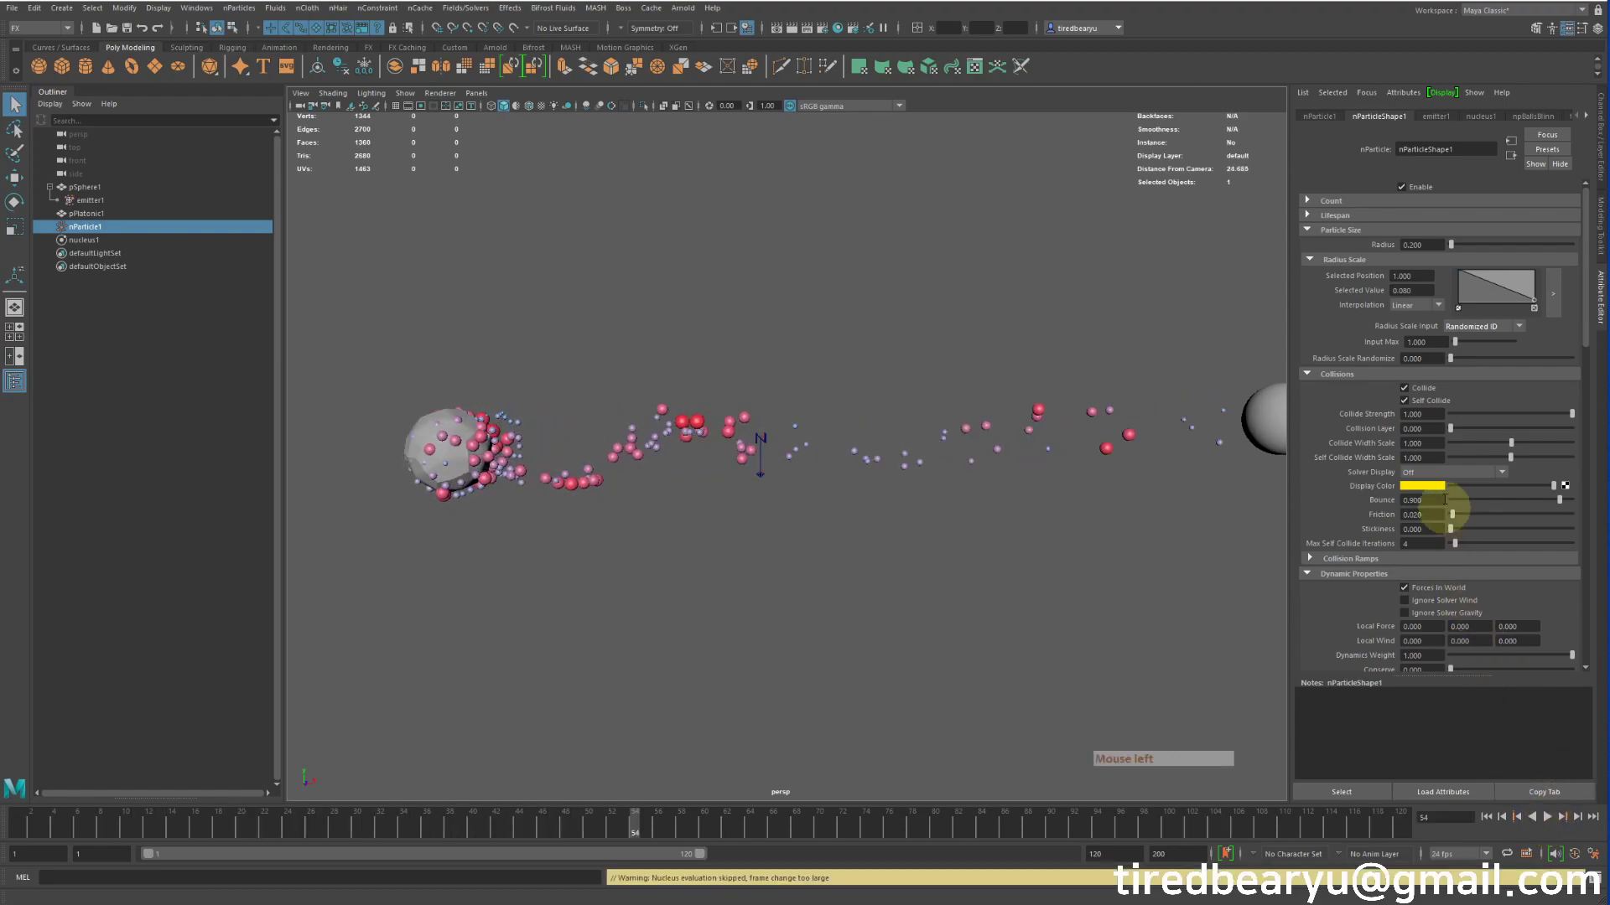
Make the nParticle's Mass Scale ramp fall linearly toward position 1 and set Mass Scale Input to Randomized ID
scroll(1371, 444, "down", 5)
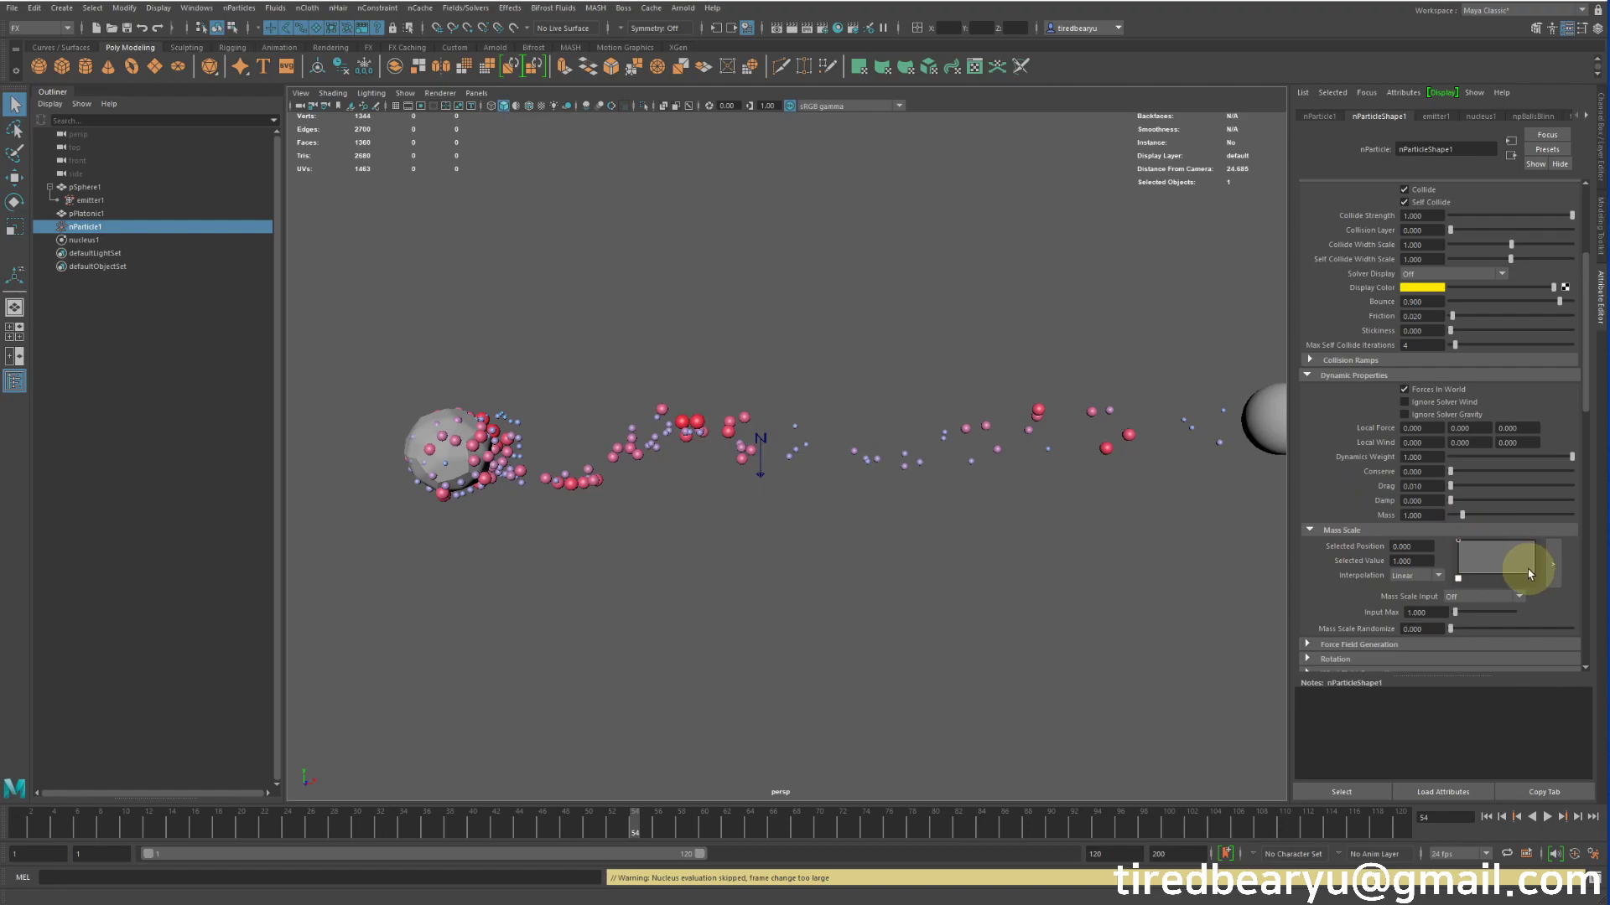
left_click_drag(1529, 576, 1547, 576)
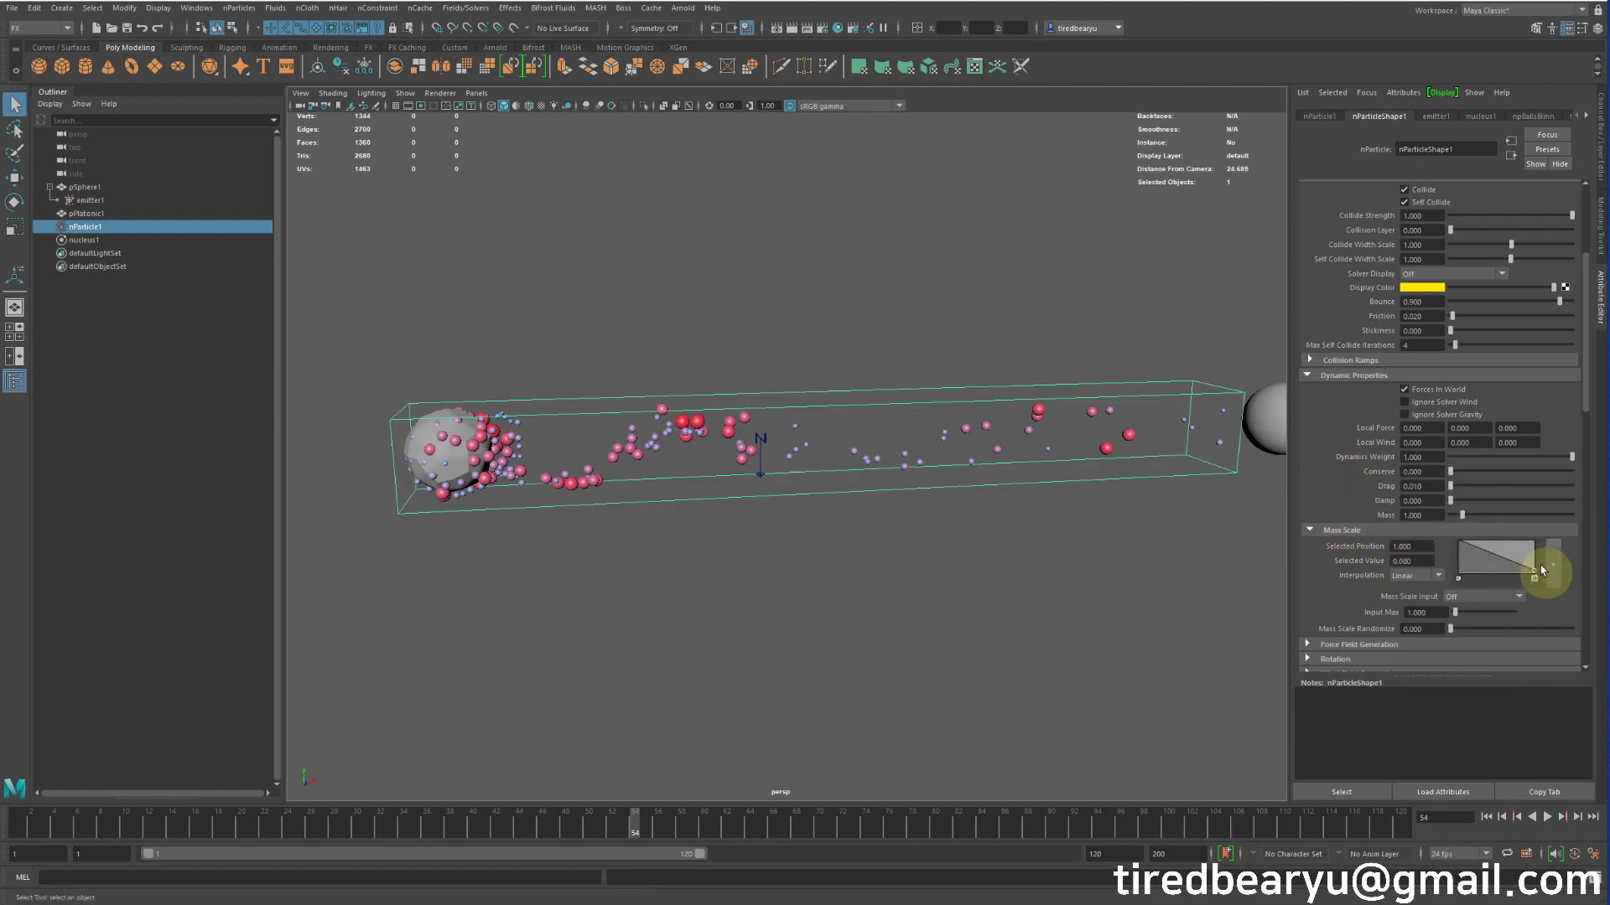
left_click(1486, 601)
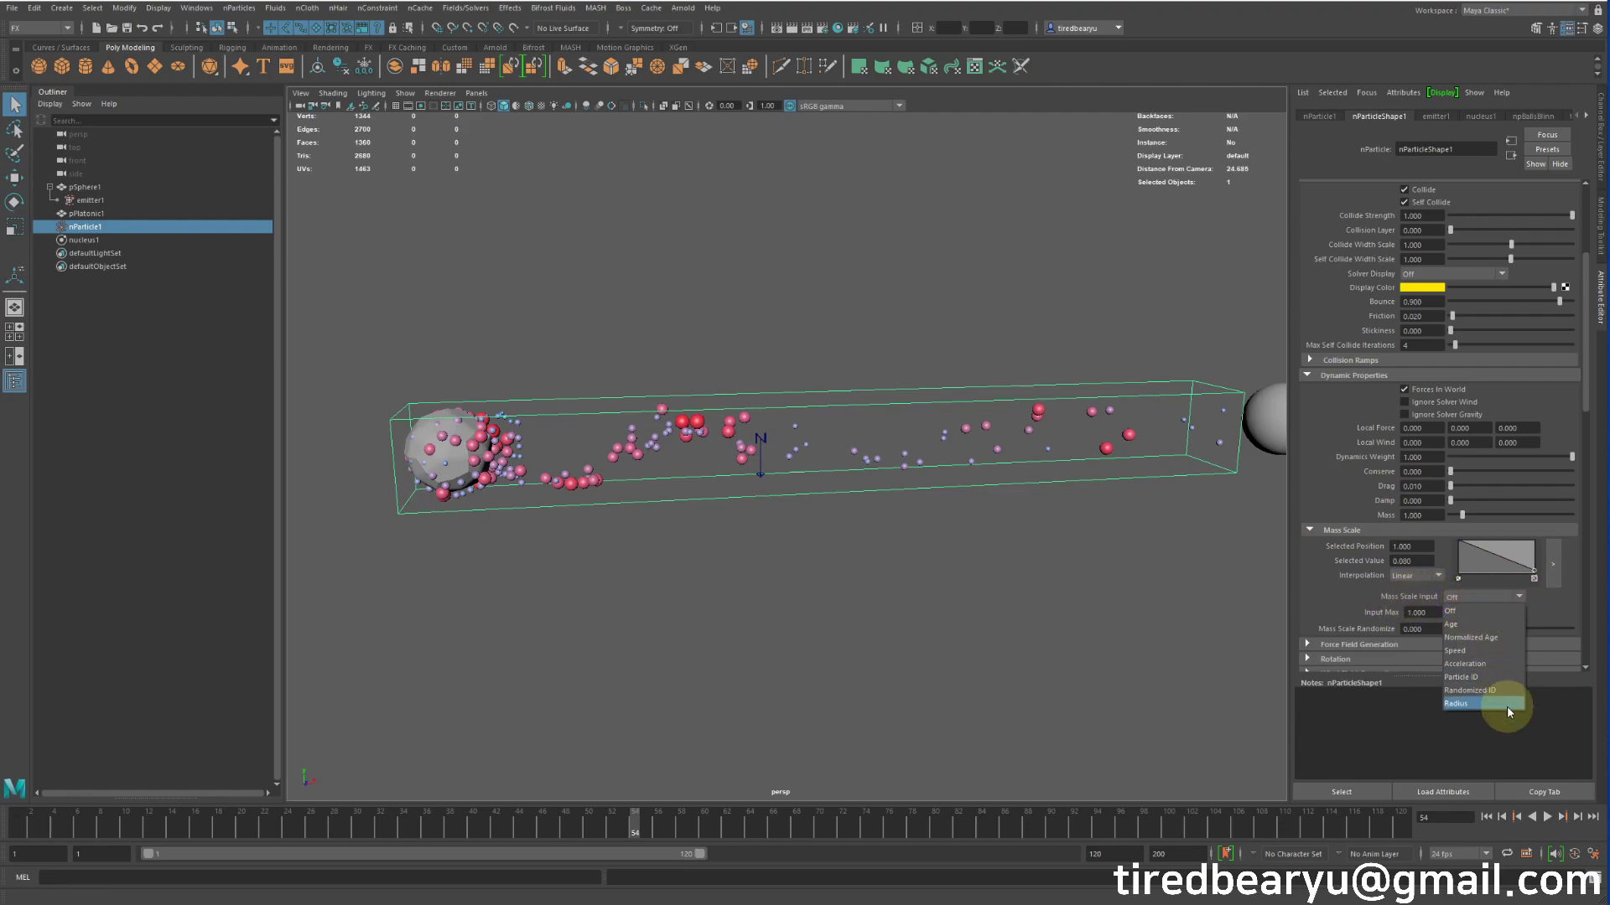
left_click(1476, 692)
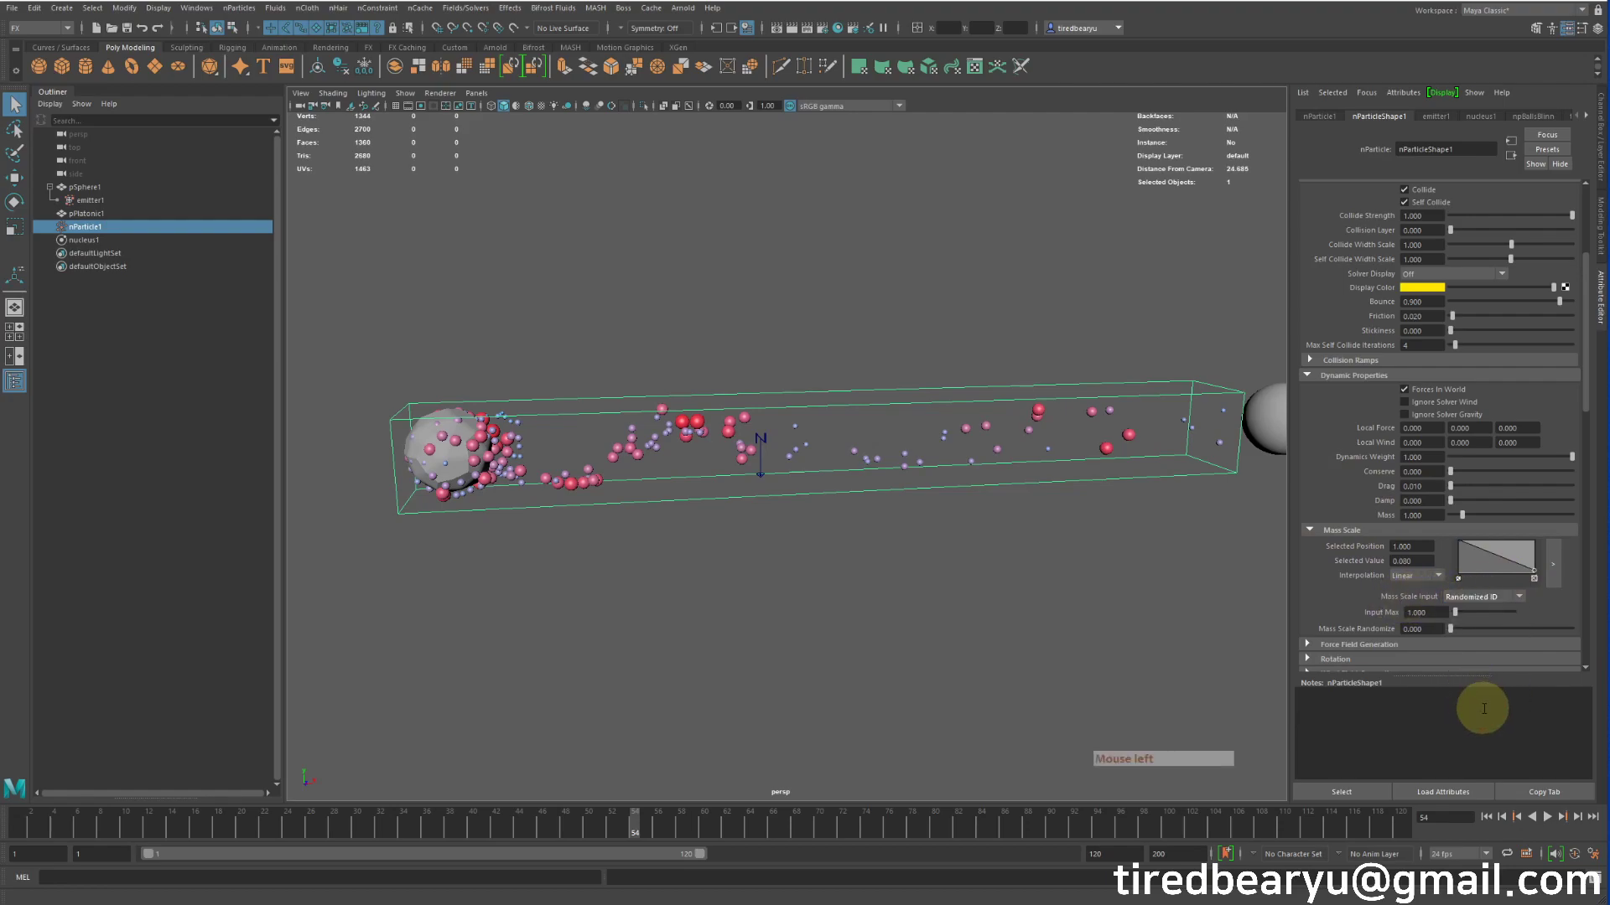
Replay the simulation from the start frame, pausing to compare how the large and small particles move
left_click(1486, 816)
left_click(1547, 817)
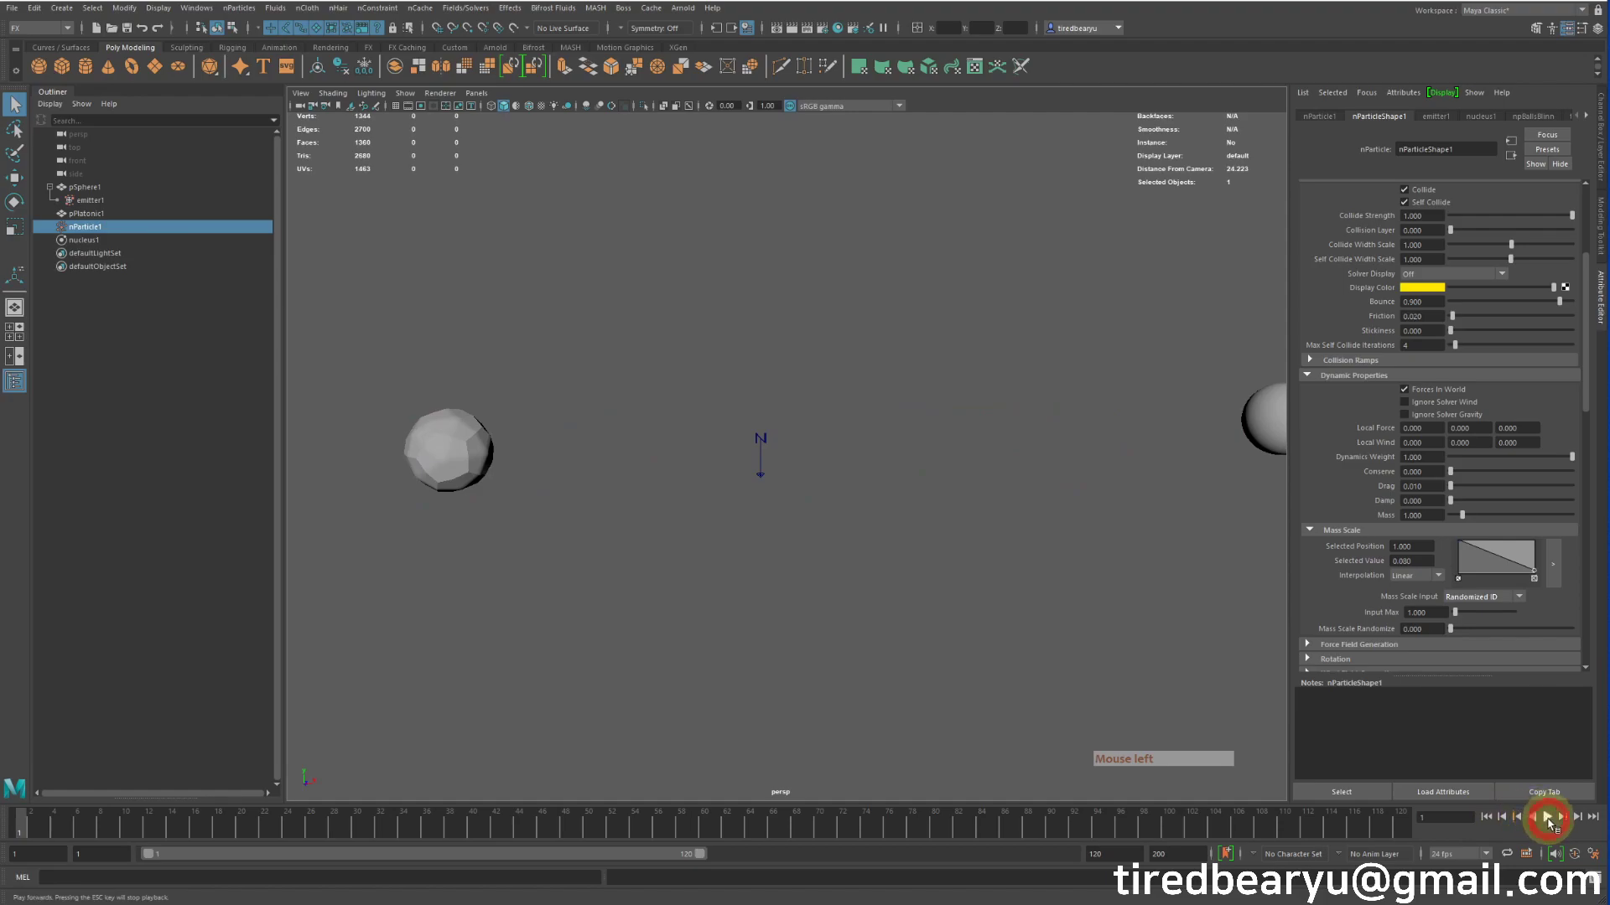
left_click(1548, 818)
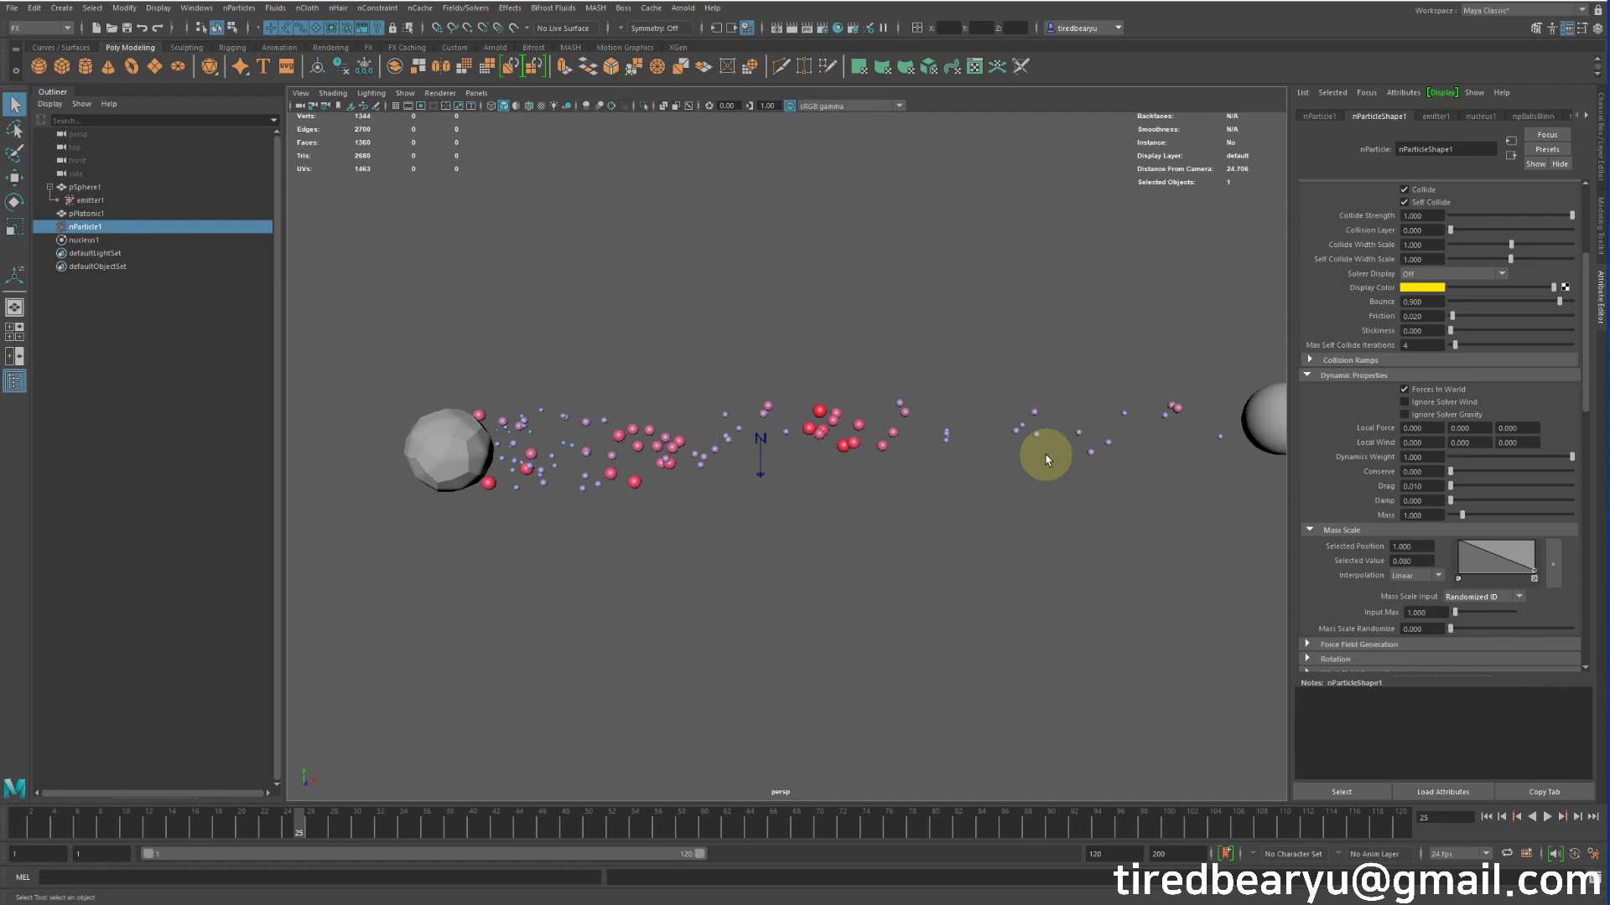
left_click(1548, 817)
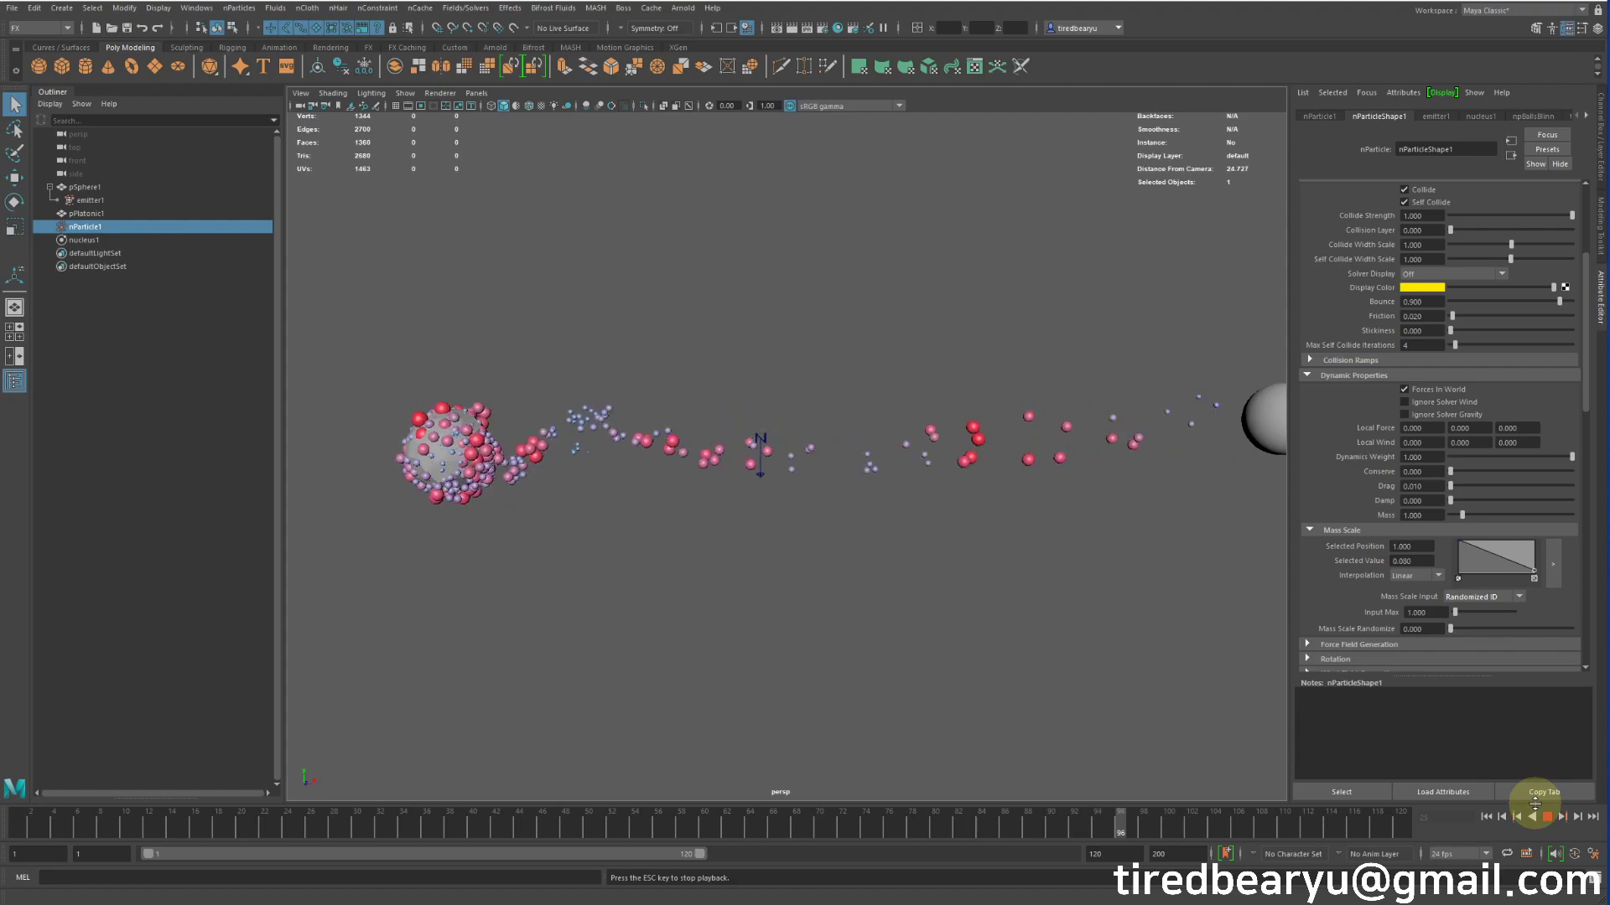
left_click(1547, 817)
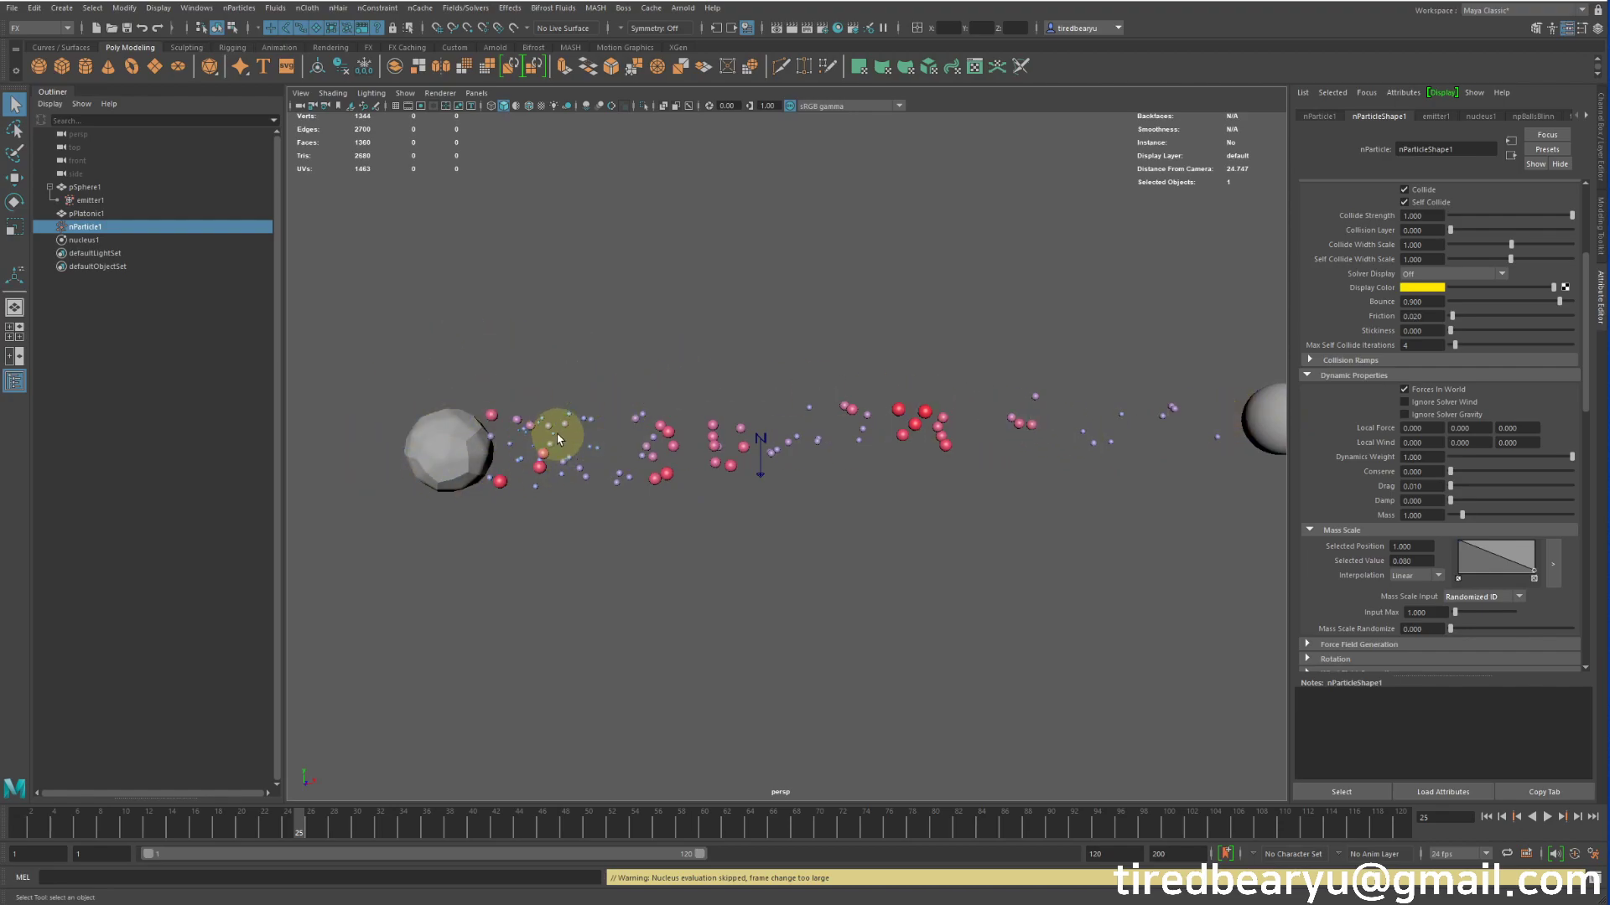
Render the current frame from an adjusted camera angle with Arnold, and again with Maya Software
left_click(963, 507)
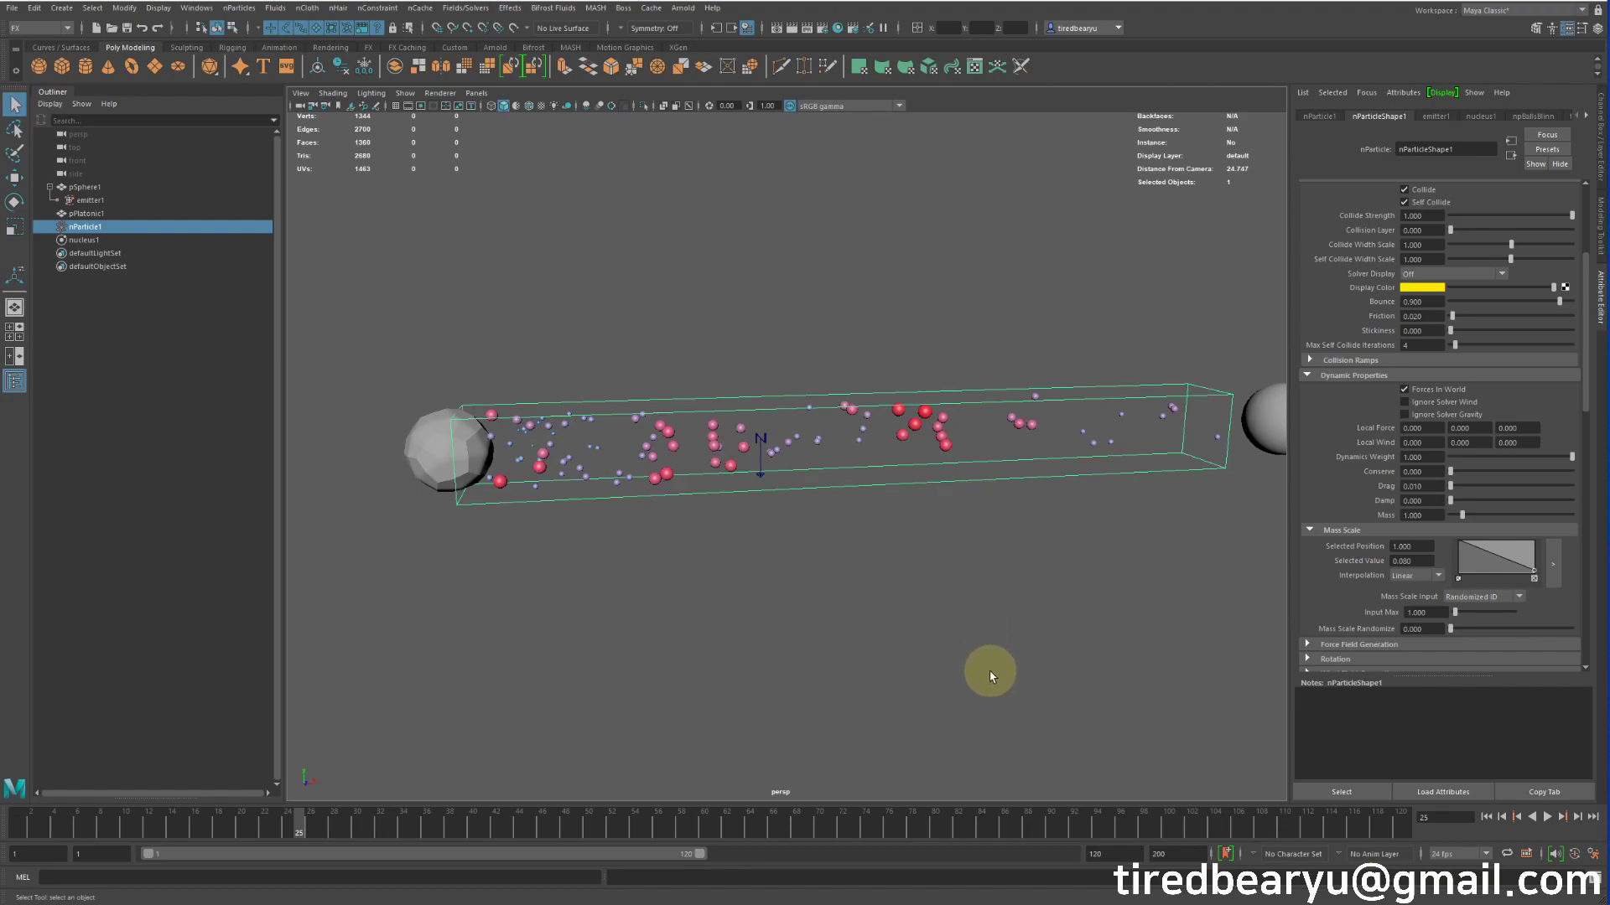
left_click_drag(1096, 518, 991, 338, "alt")
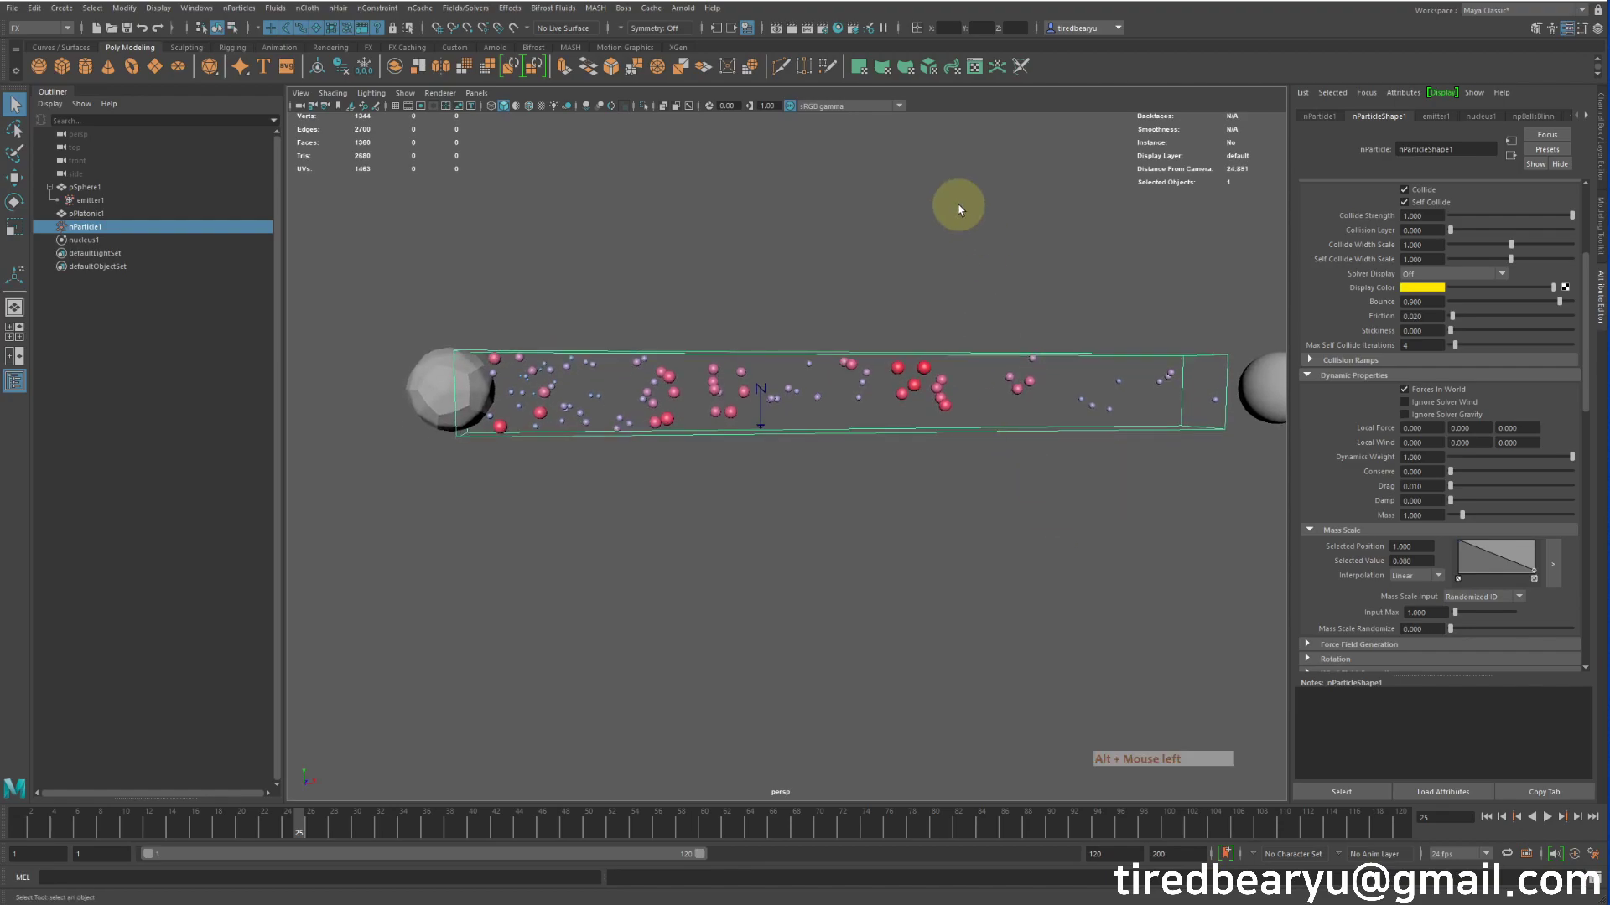
left_click(793, 30)
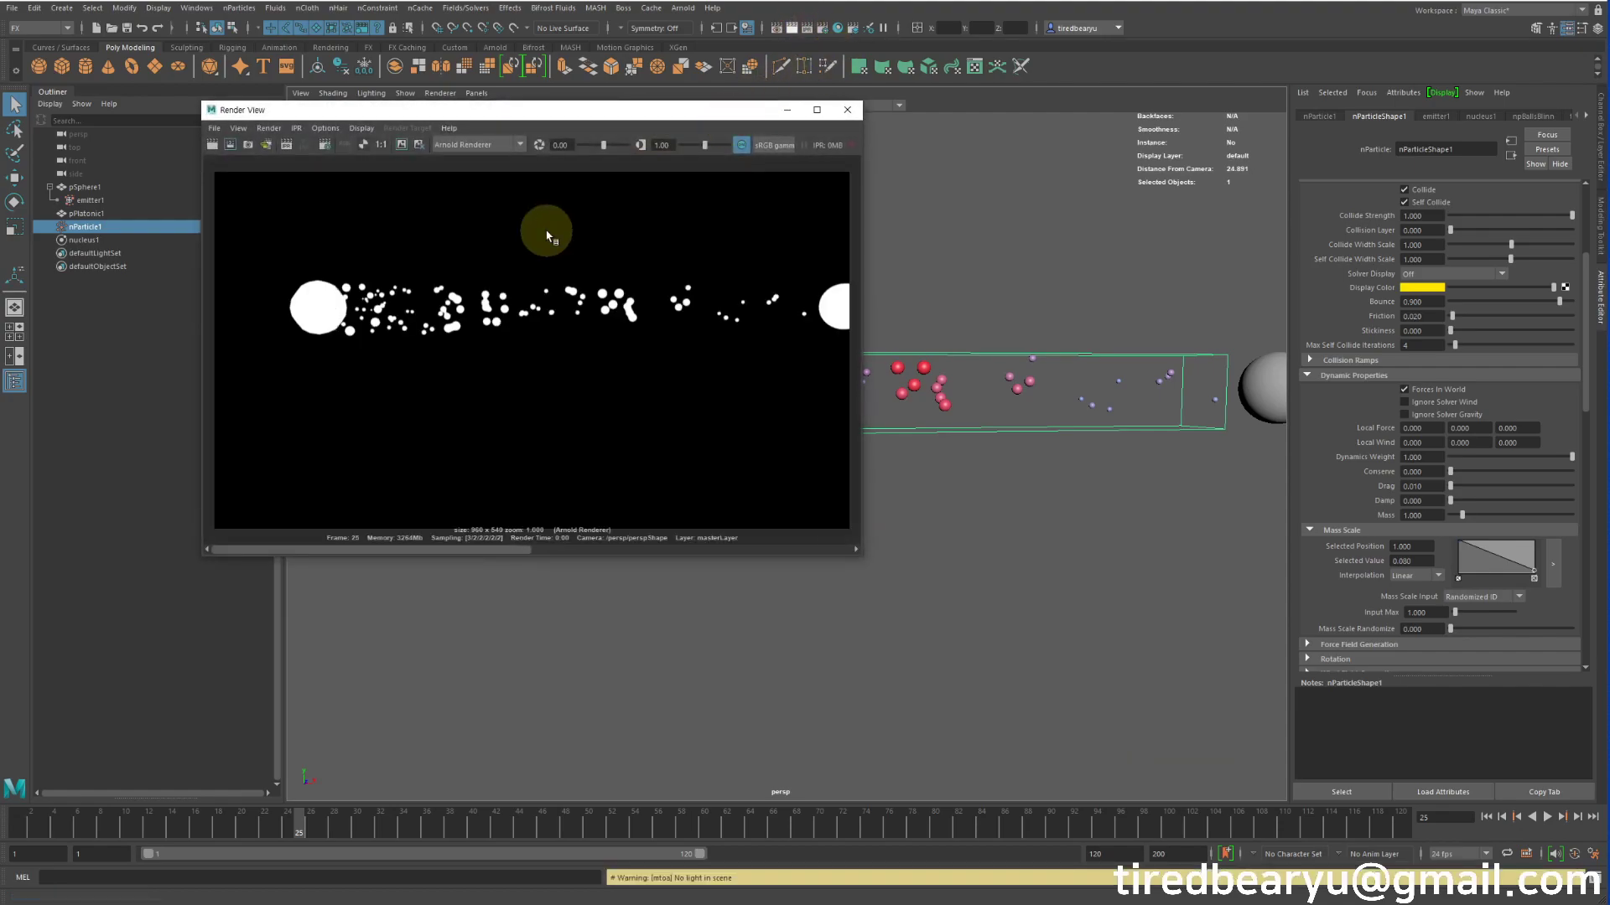
left_click(465, 145)
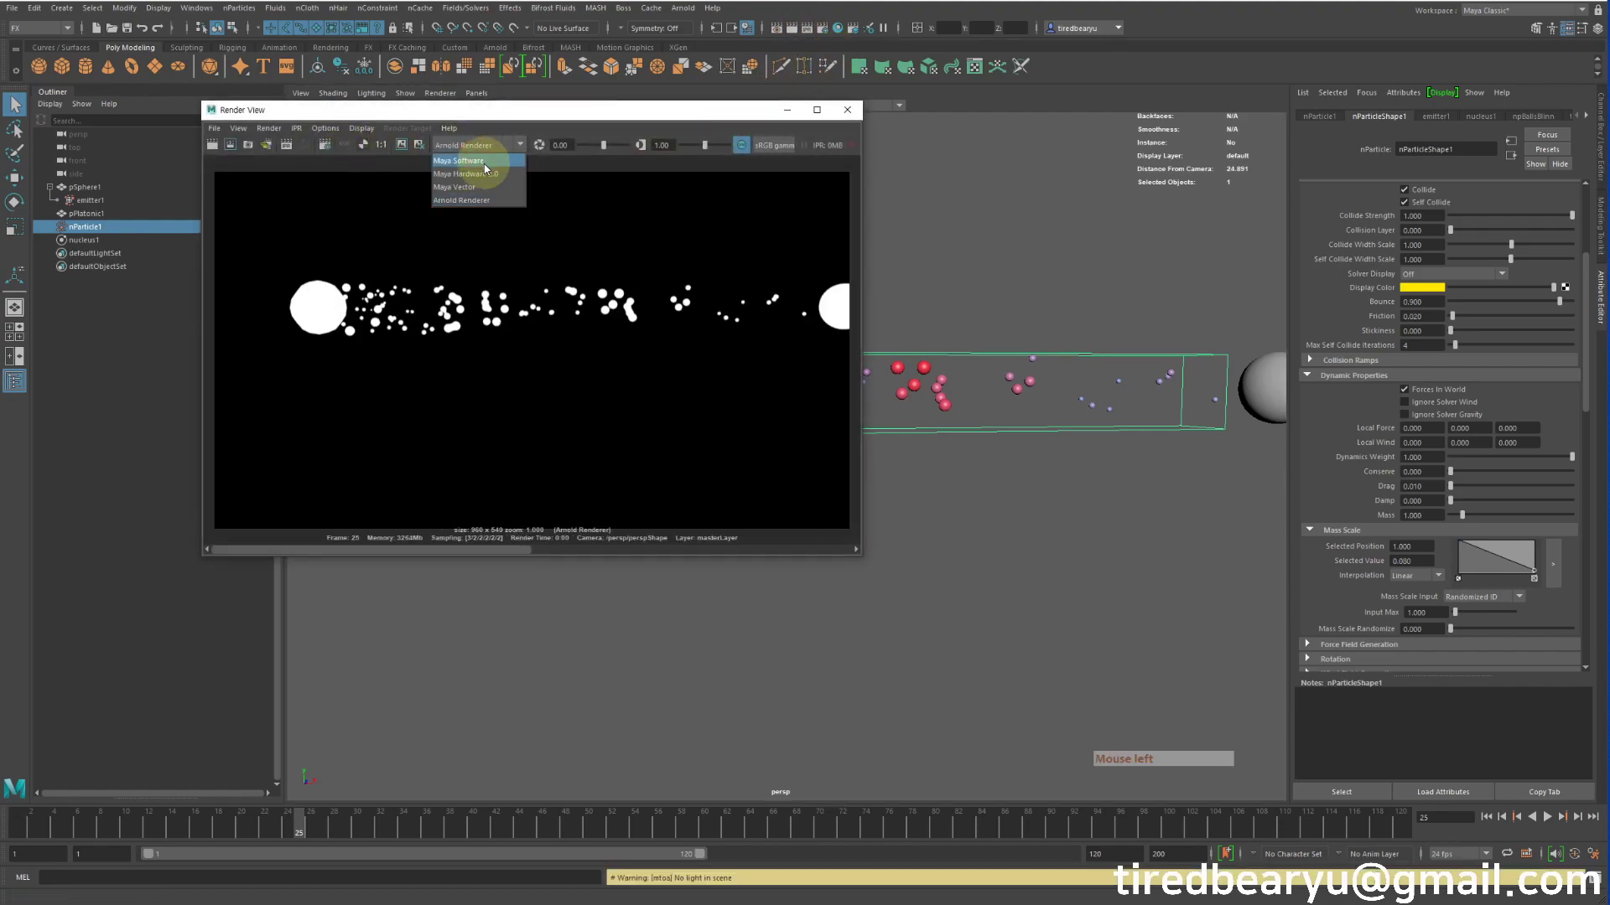
left_click(485, 161)
left_click(214, 145)
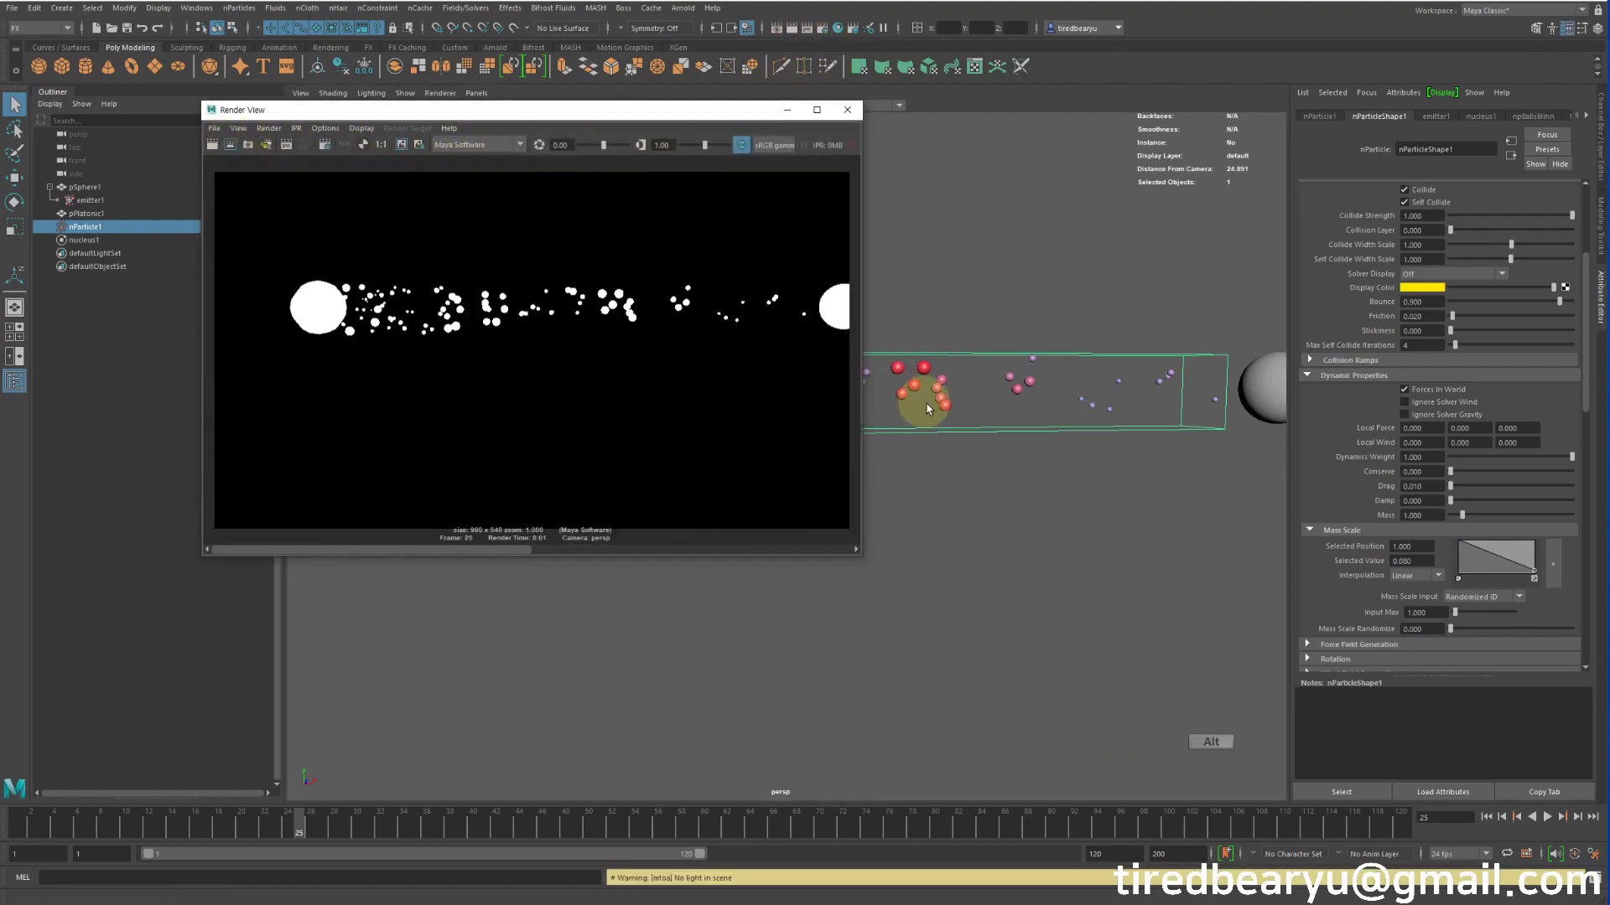
Switch the rendered image from alpha to colour display and examine the particles up close
left_click_drag(925, 408, 798, 370, "alt")
left_click(363, 146)
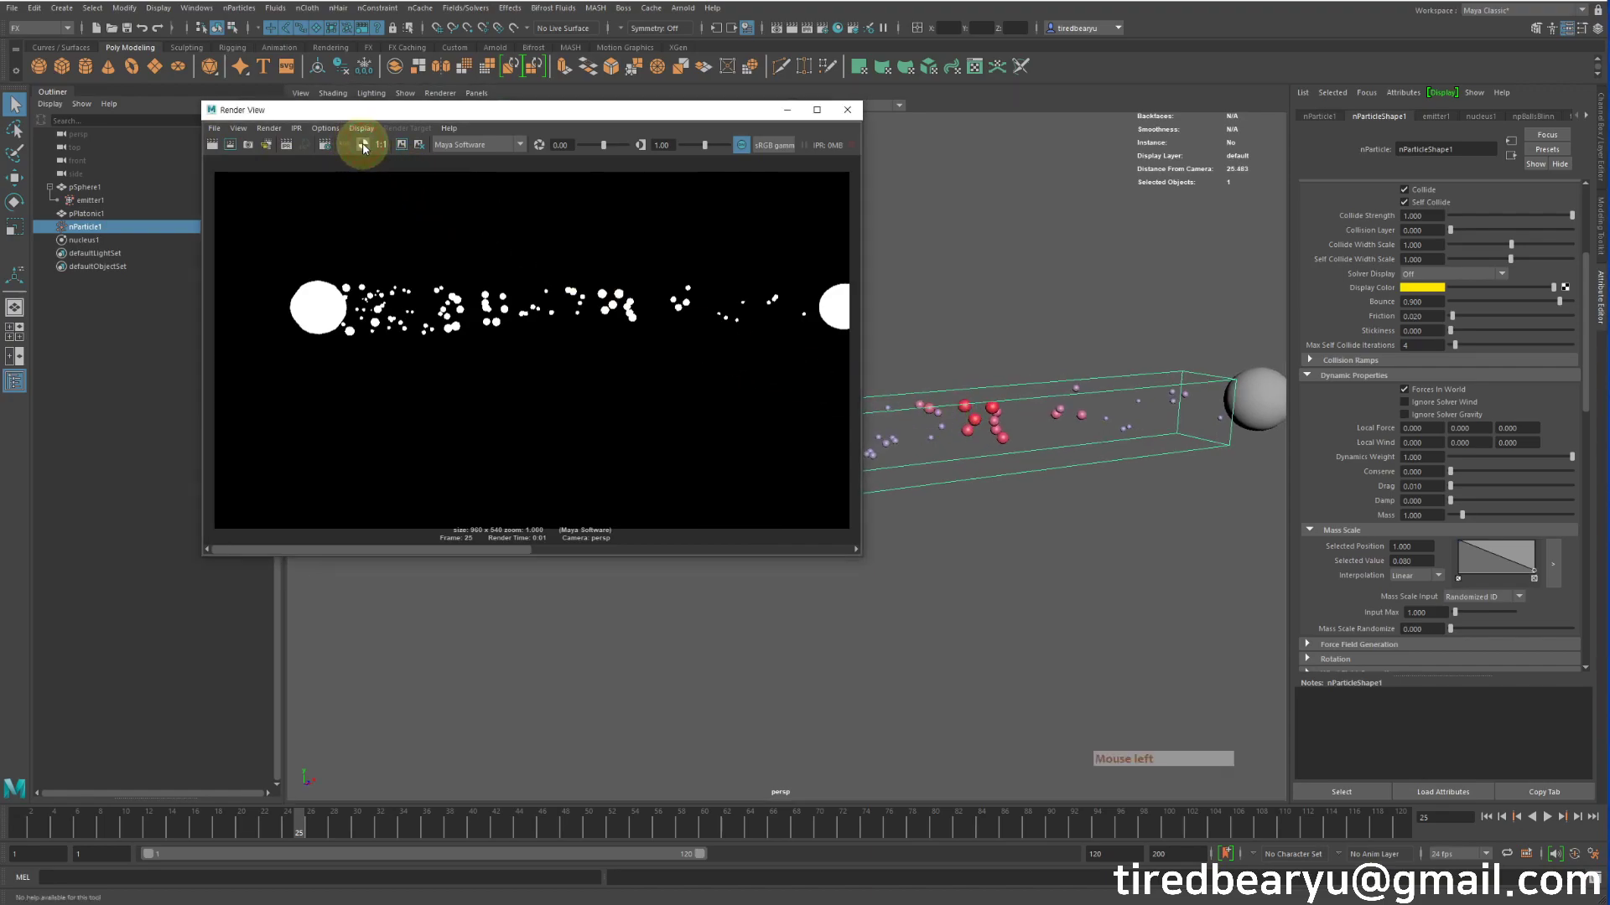
left_click(347, 146)
scroll(947, 378, "up", 2, "alt")
scroll(560, 344, "up", 1, "alt")
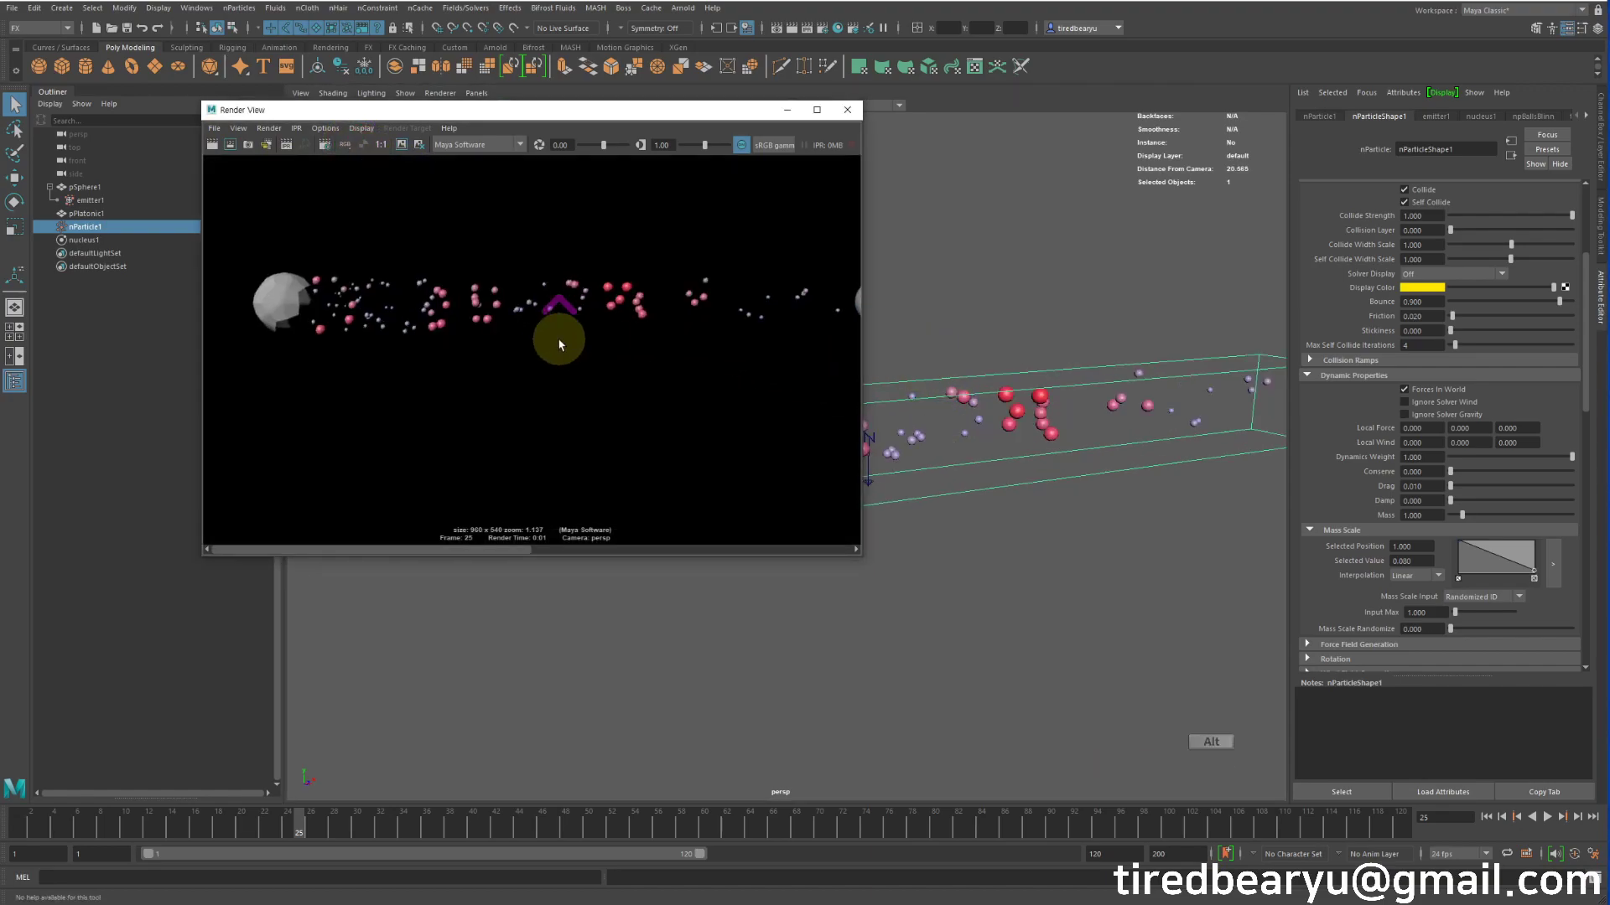
scroll(564, 349, "up", 1, "alt")
middle_click_drag(565, 349, 618, 413, "alt")
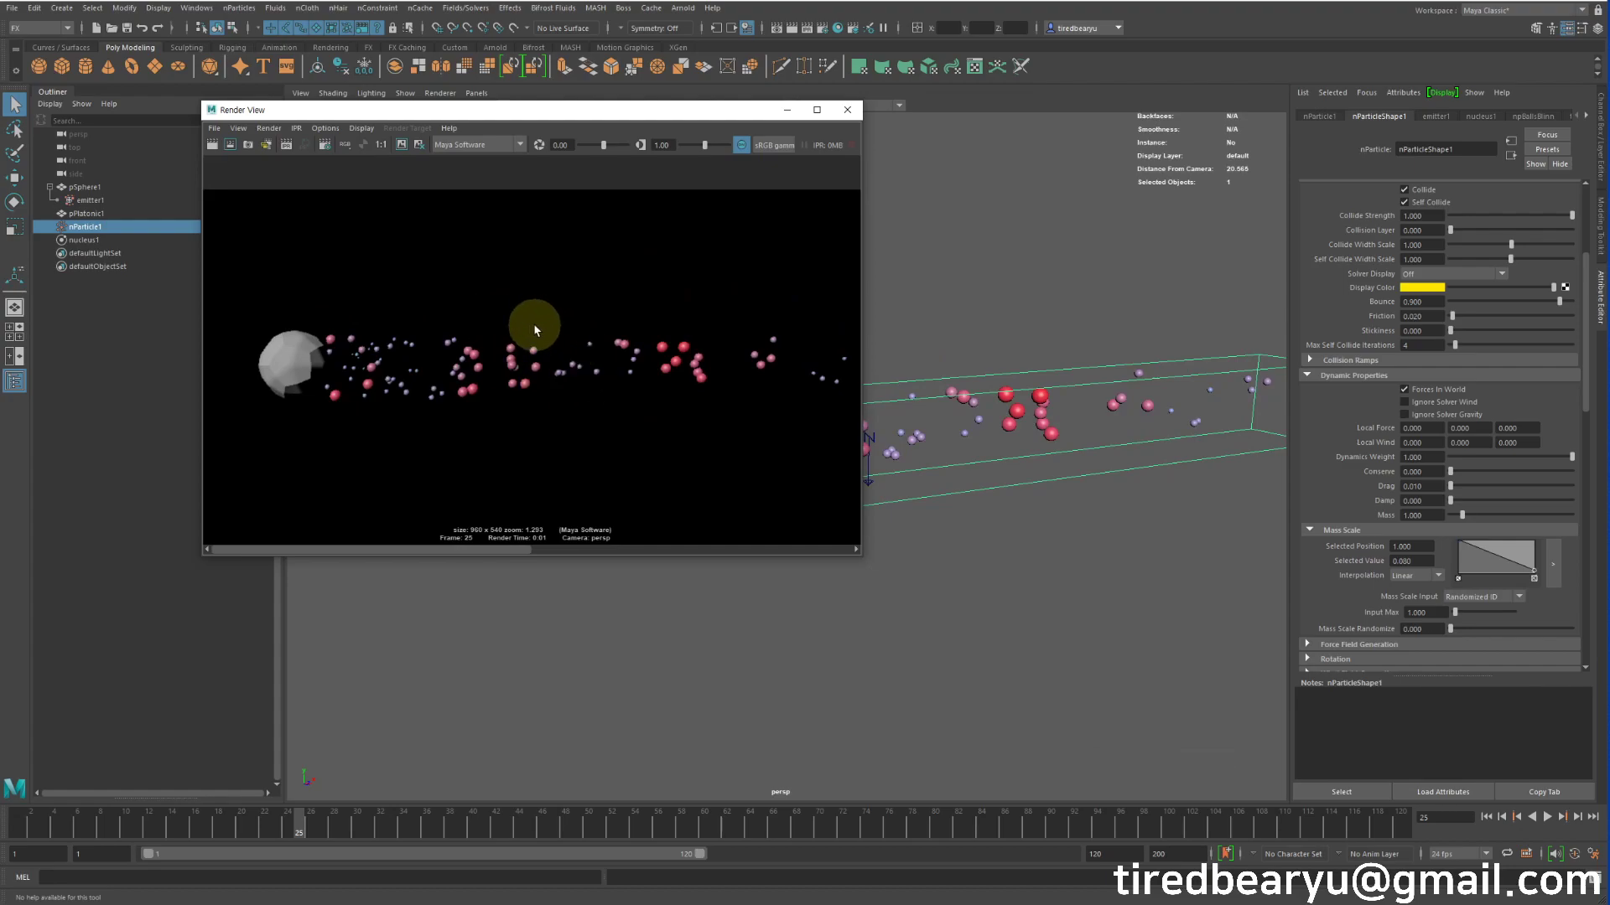